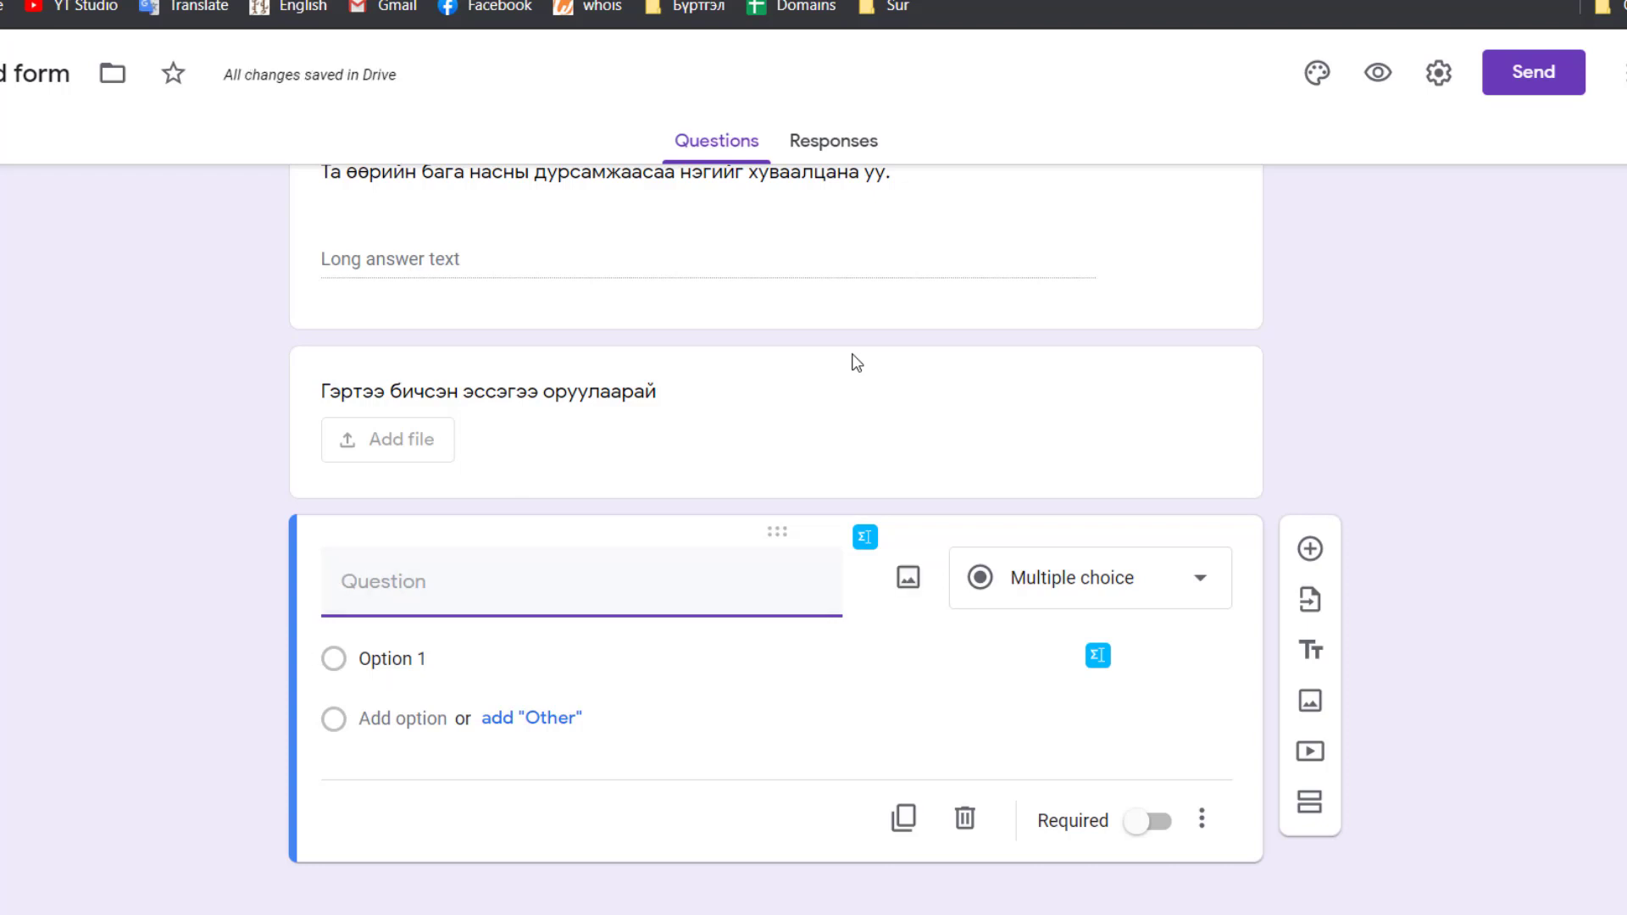
Make the new question a linear scale and title it "Миний бичлэгийг үнэлнэ үү".
{"action": "left_click", "coordinate": [1090, 577]}
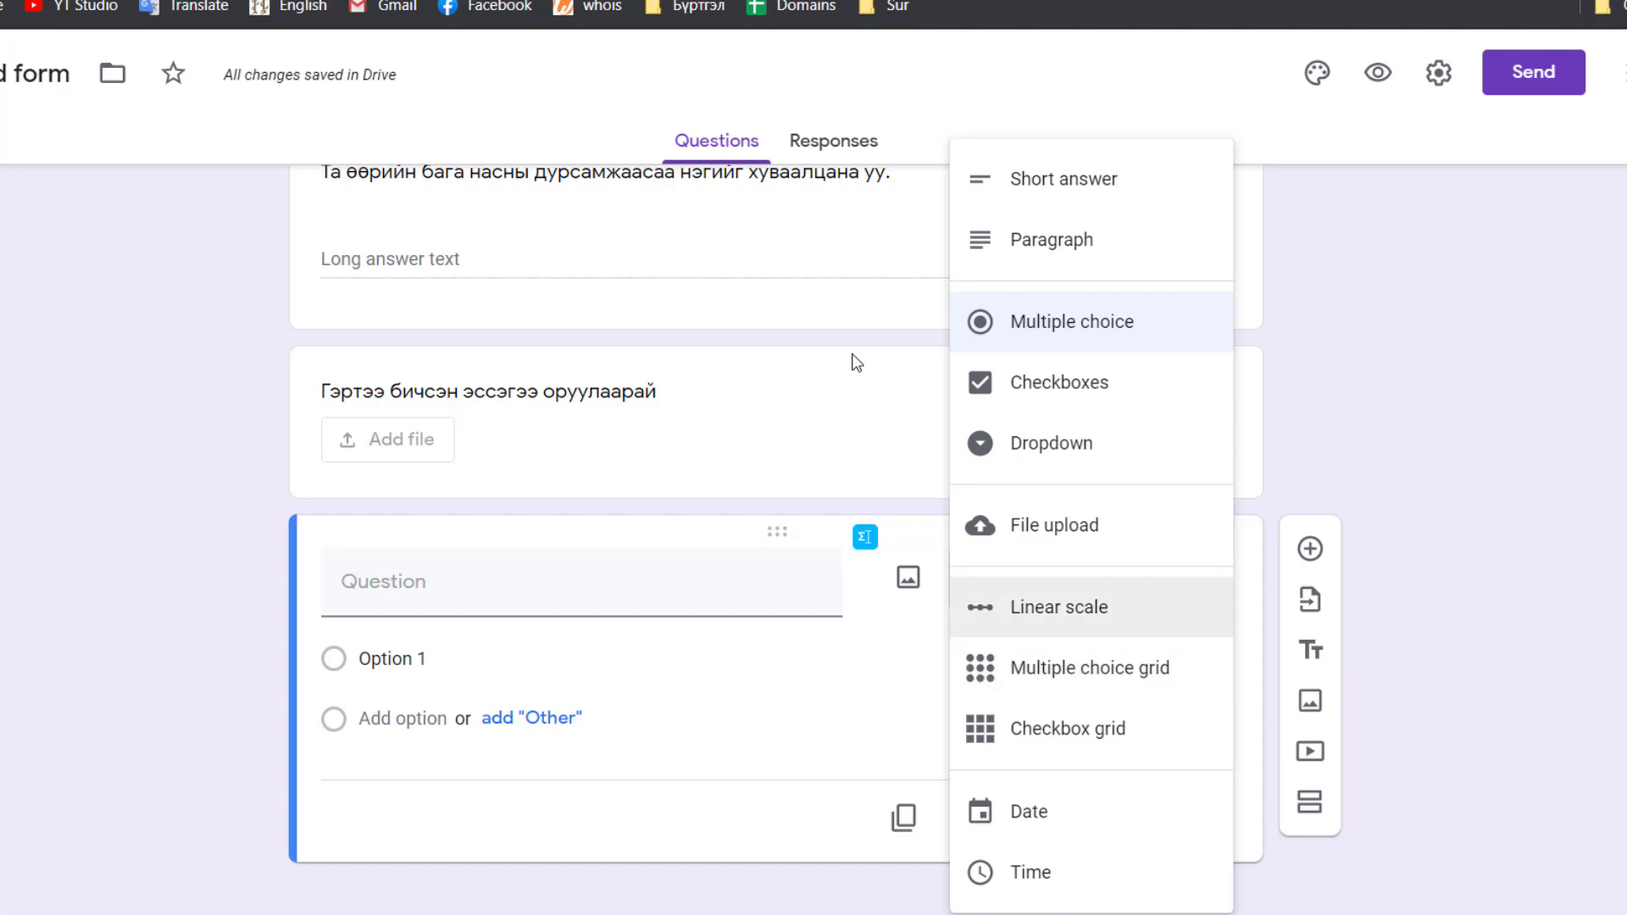
{"action": "key", "text": "Return"}
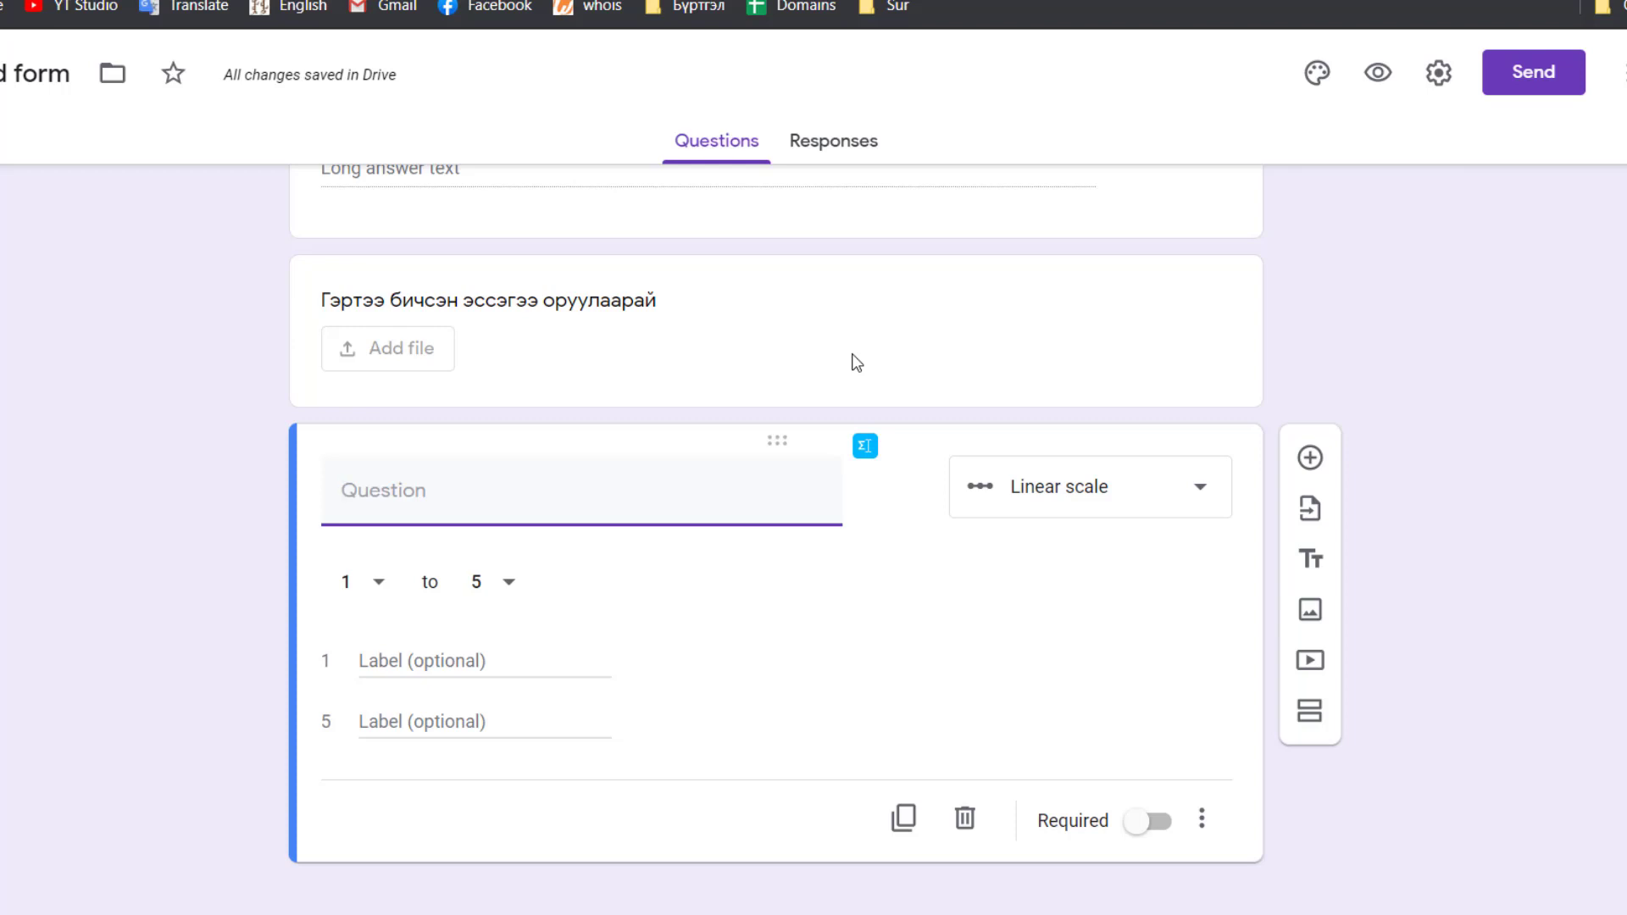
{"action": "type", "text": "Миний"}
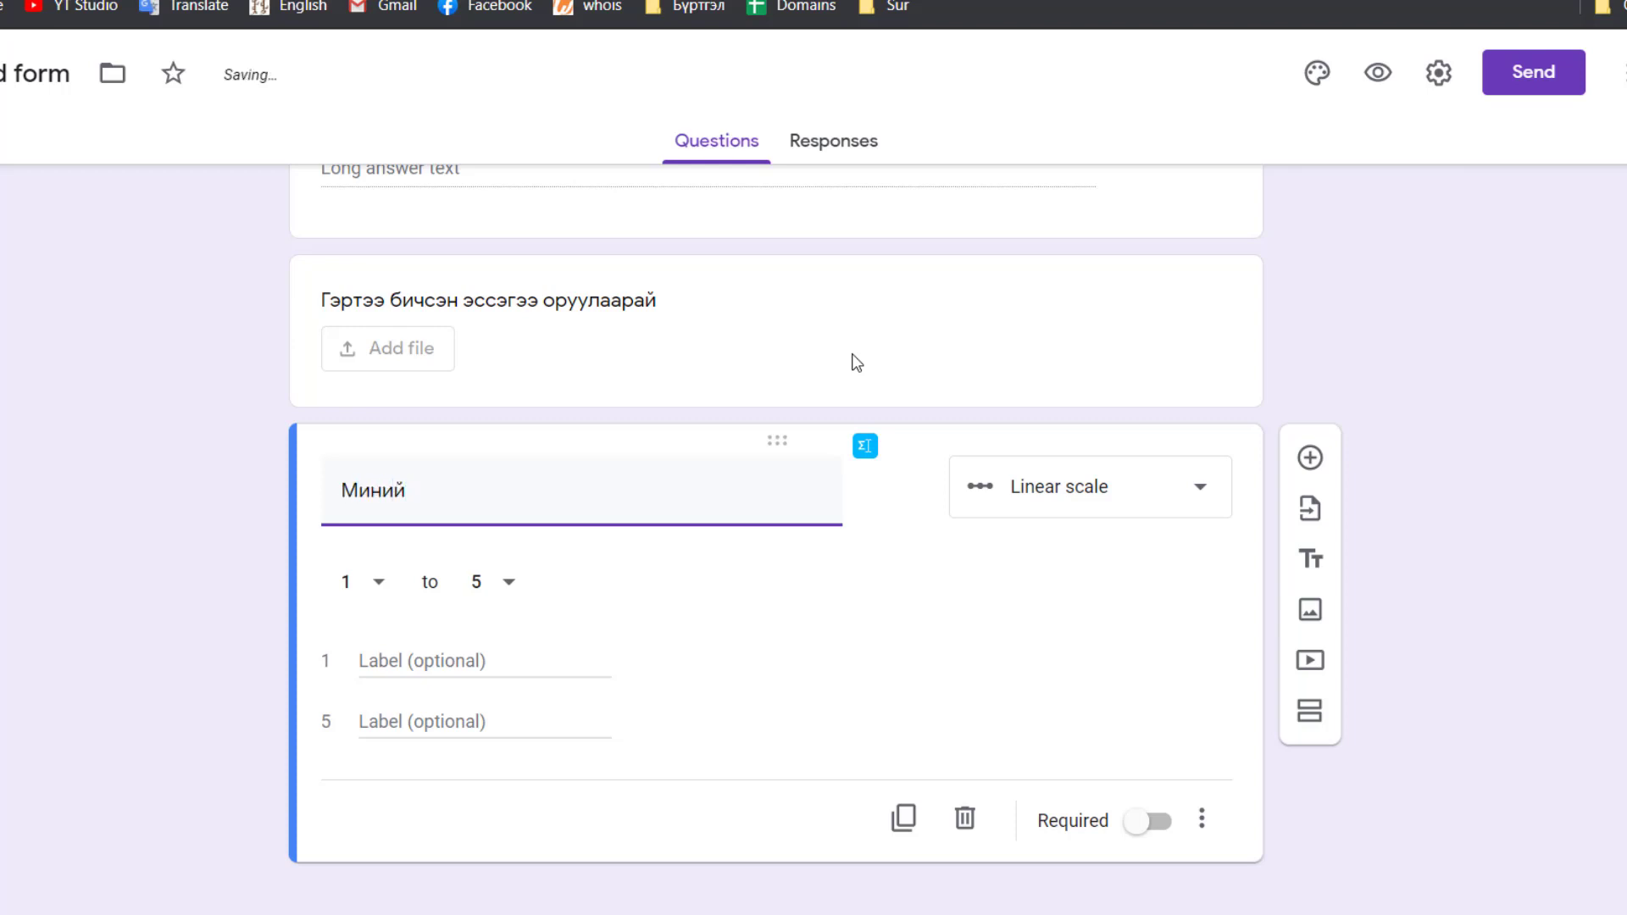
{"action": "type", "text": " бичлэгийг"}
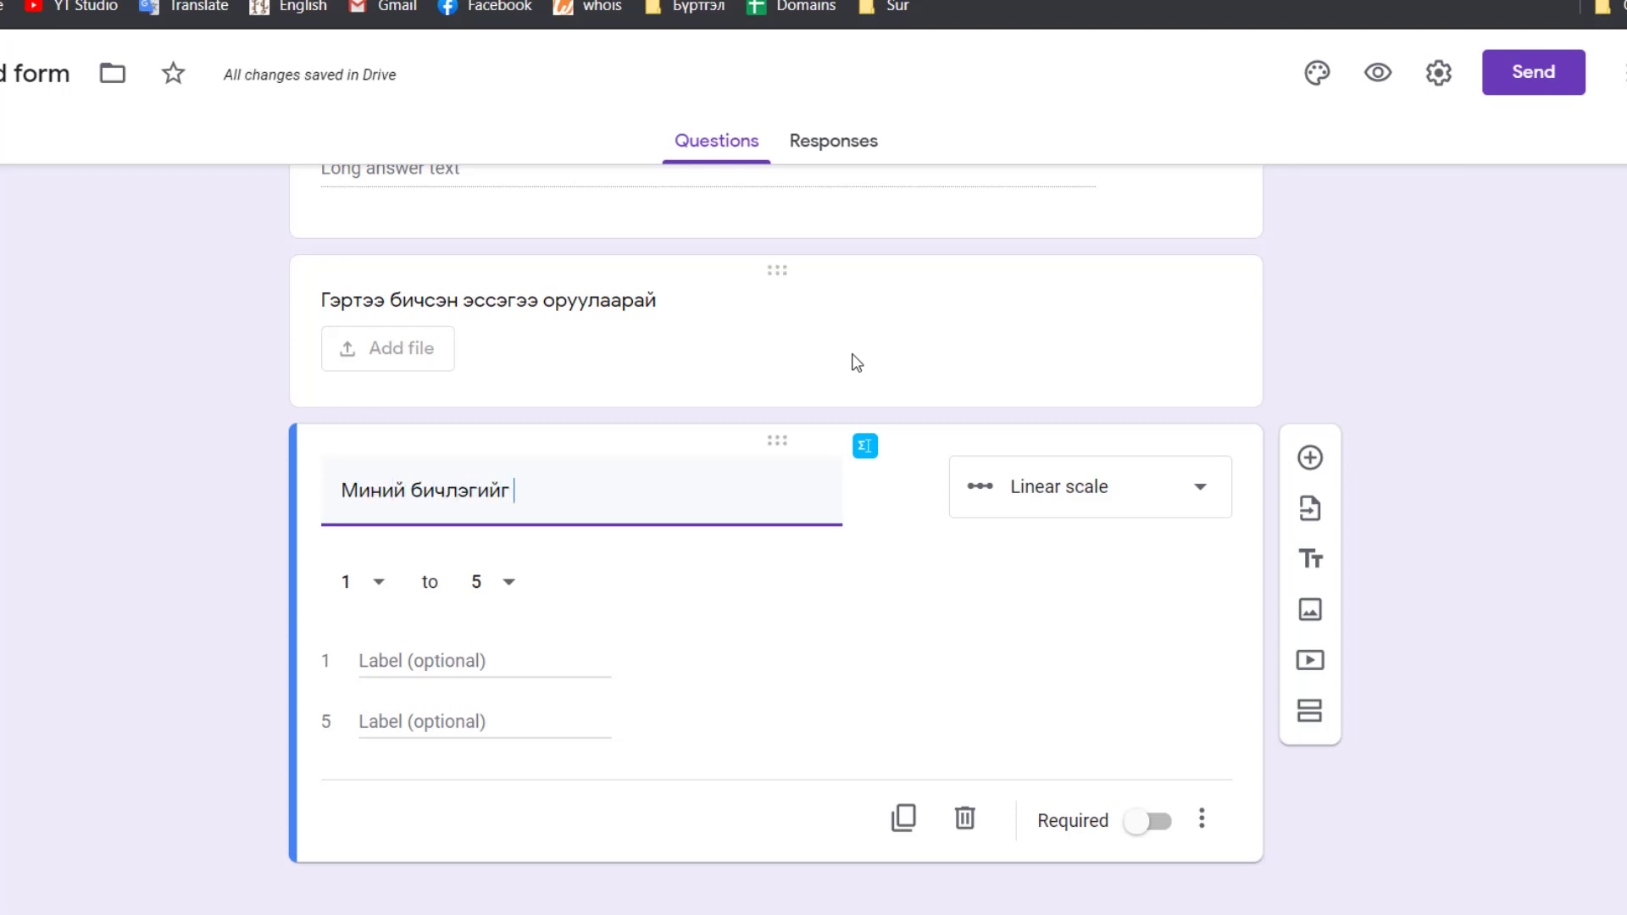
{"action": "type", "text": " үнэлнэ үү"}
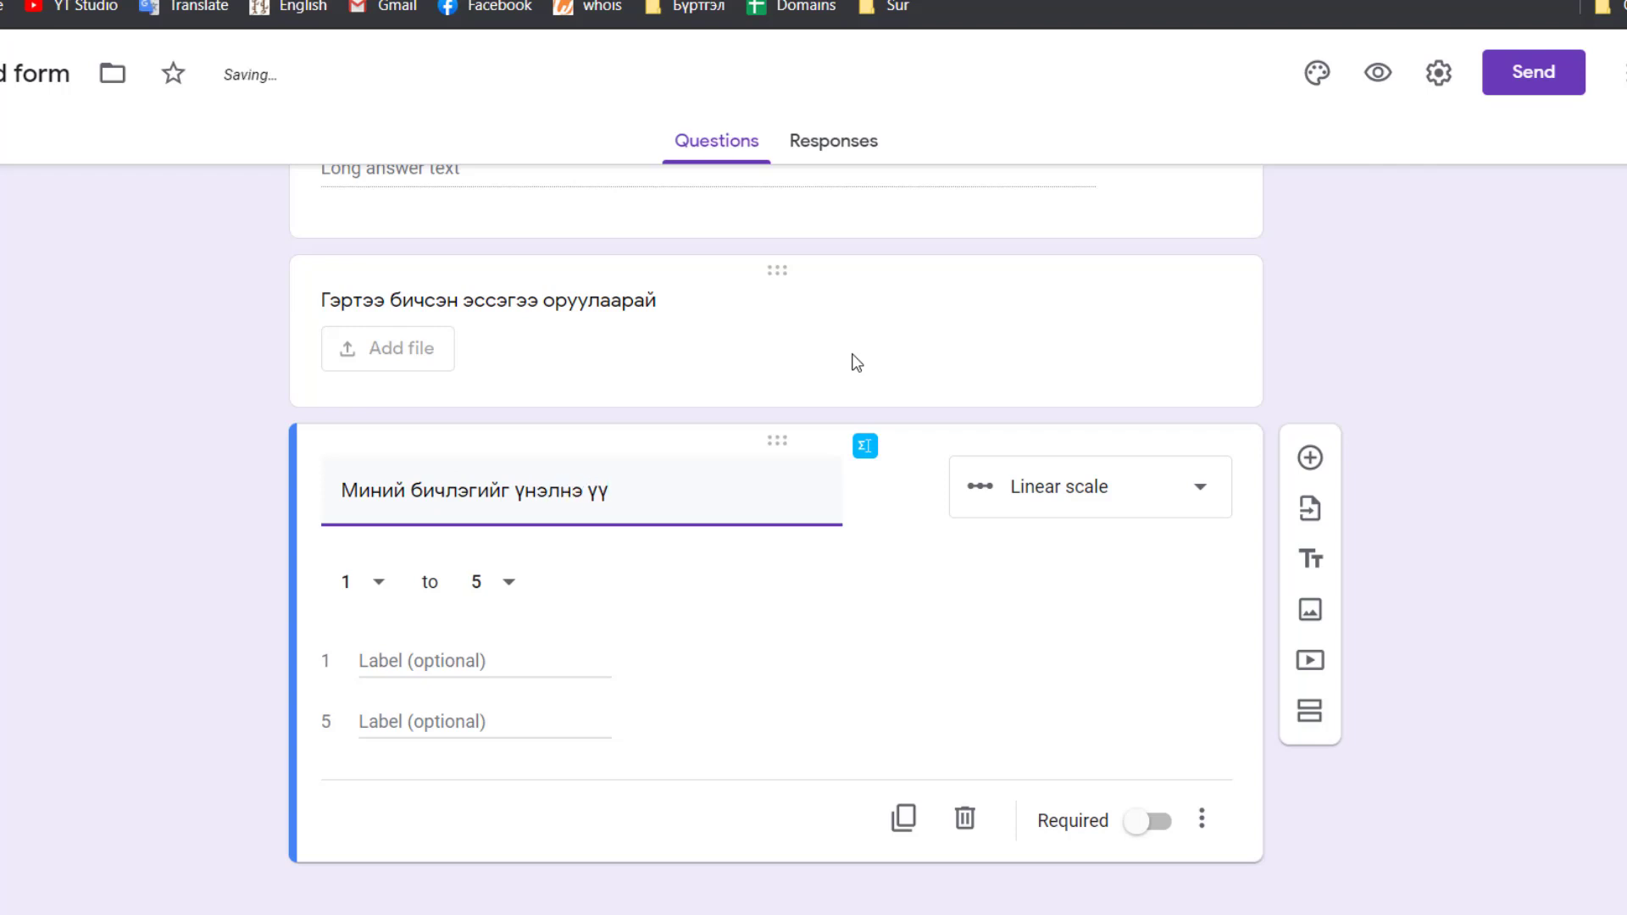
Set the linear scale's range from 0 to 10.
{"action": "left_click", "coordinate": [508, 594]}
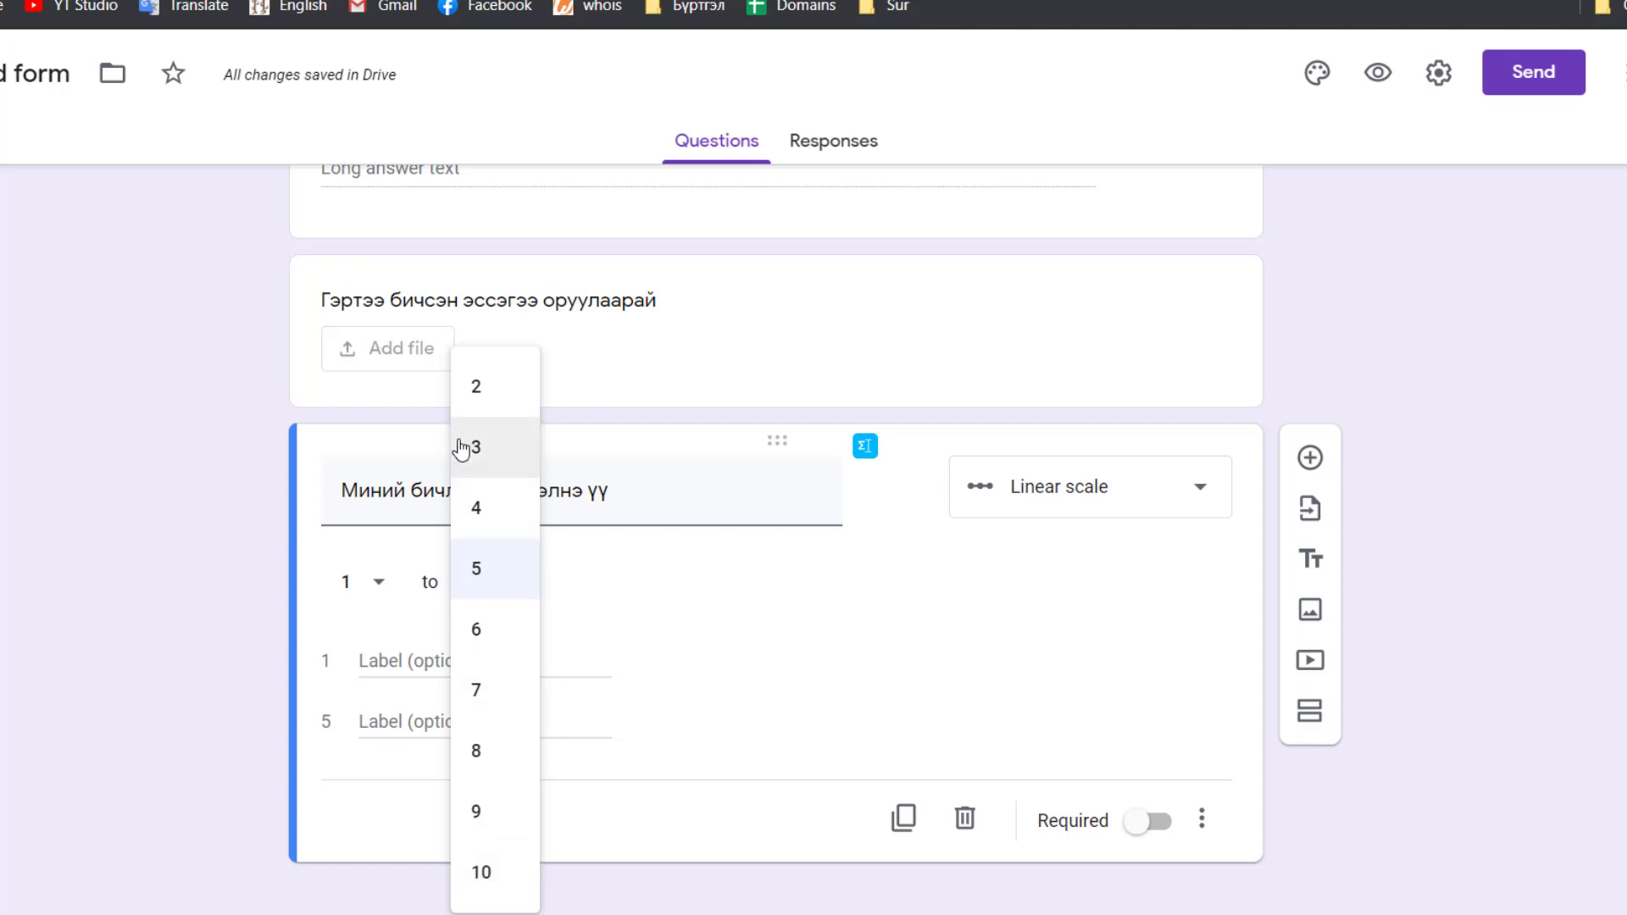
{"action": "left_click", "coordinate": [481, 390]}
{"action": "left_click", "coordinate": [498, 581]}
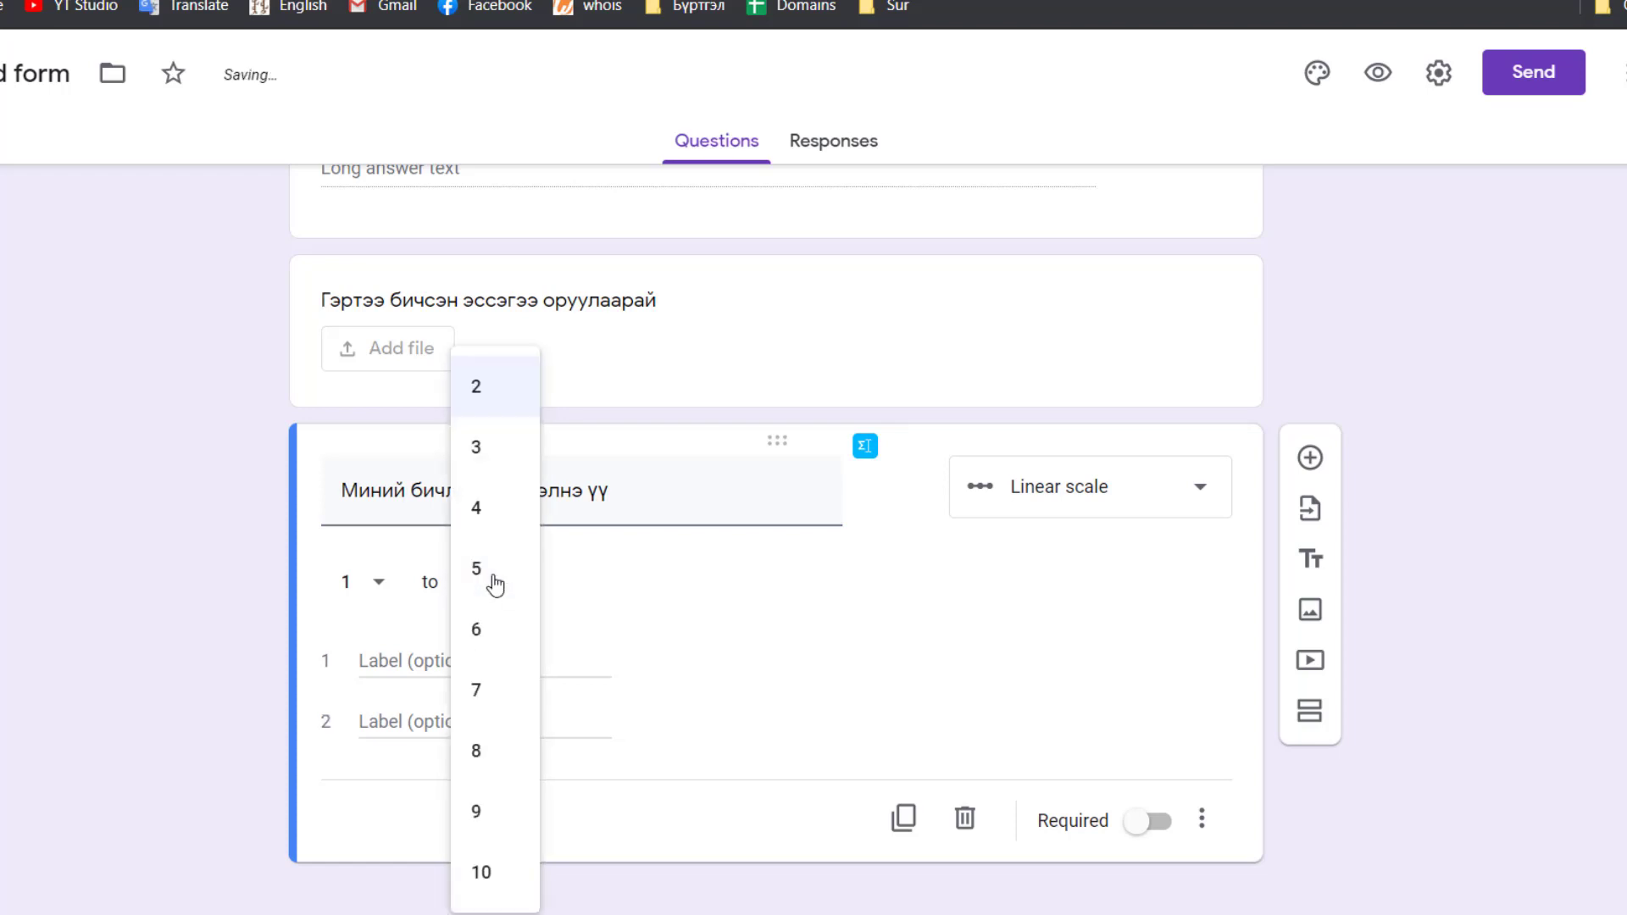
{"action": "left_click", "coordinate": [480, 877]}
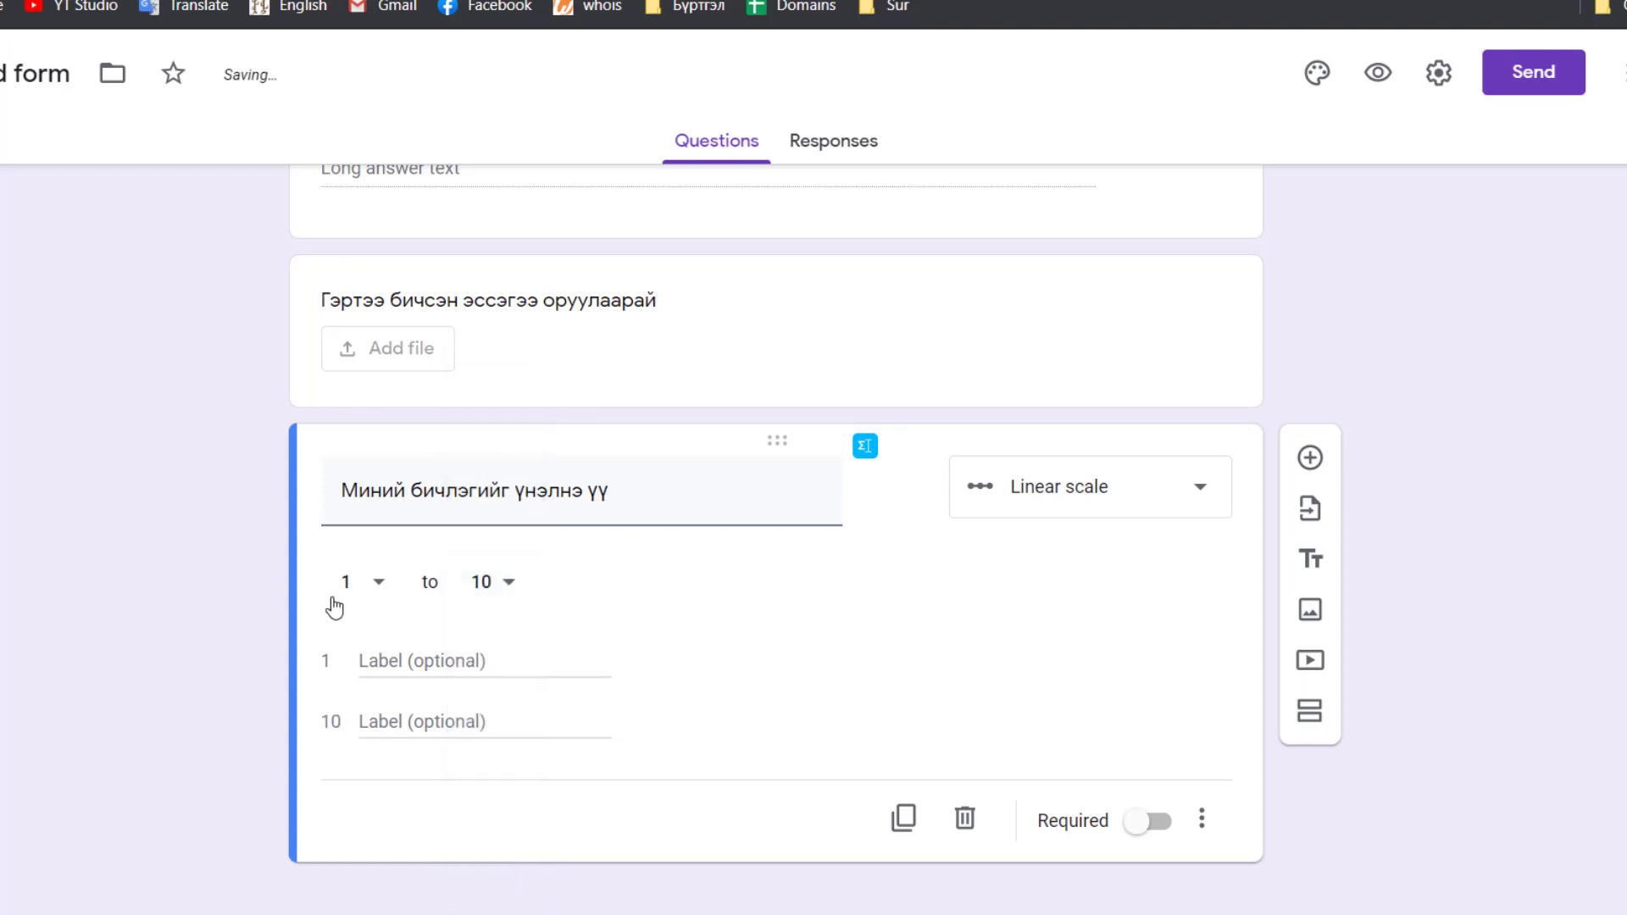
{"action": "left_click", "coordinate": [378, 584]}
{"action": "left_click", "coordinate": [354, 522]}
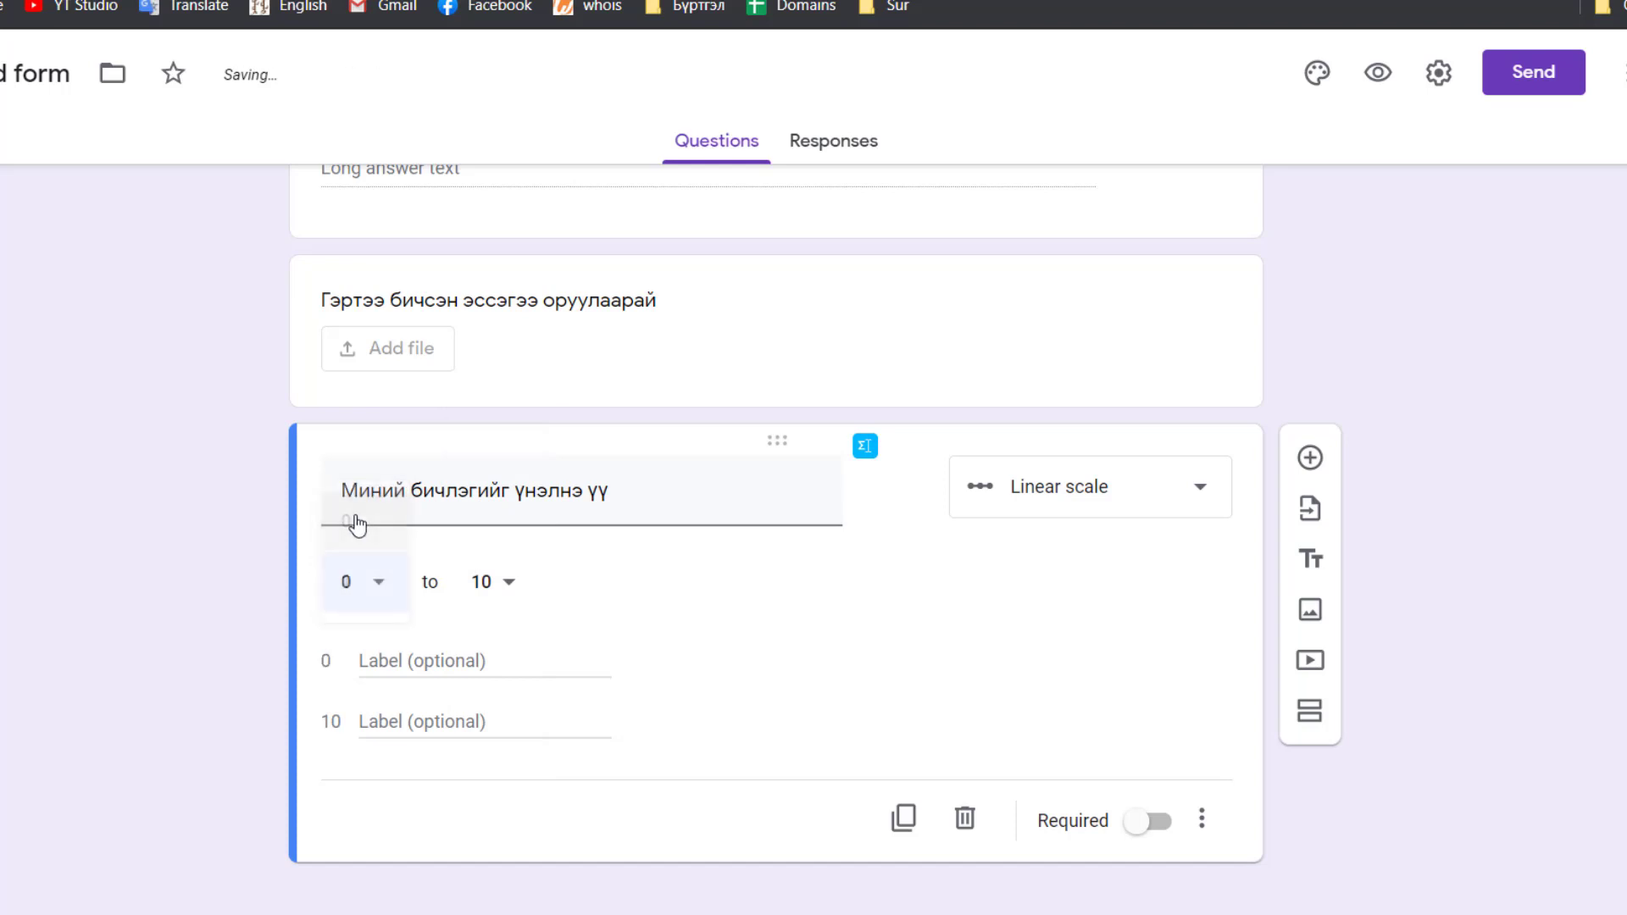
{"action": "left_click", "coordinate": [373, 586]}
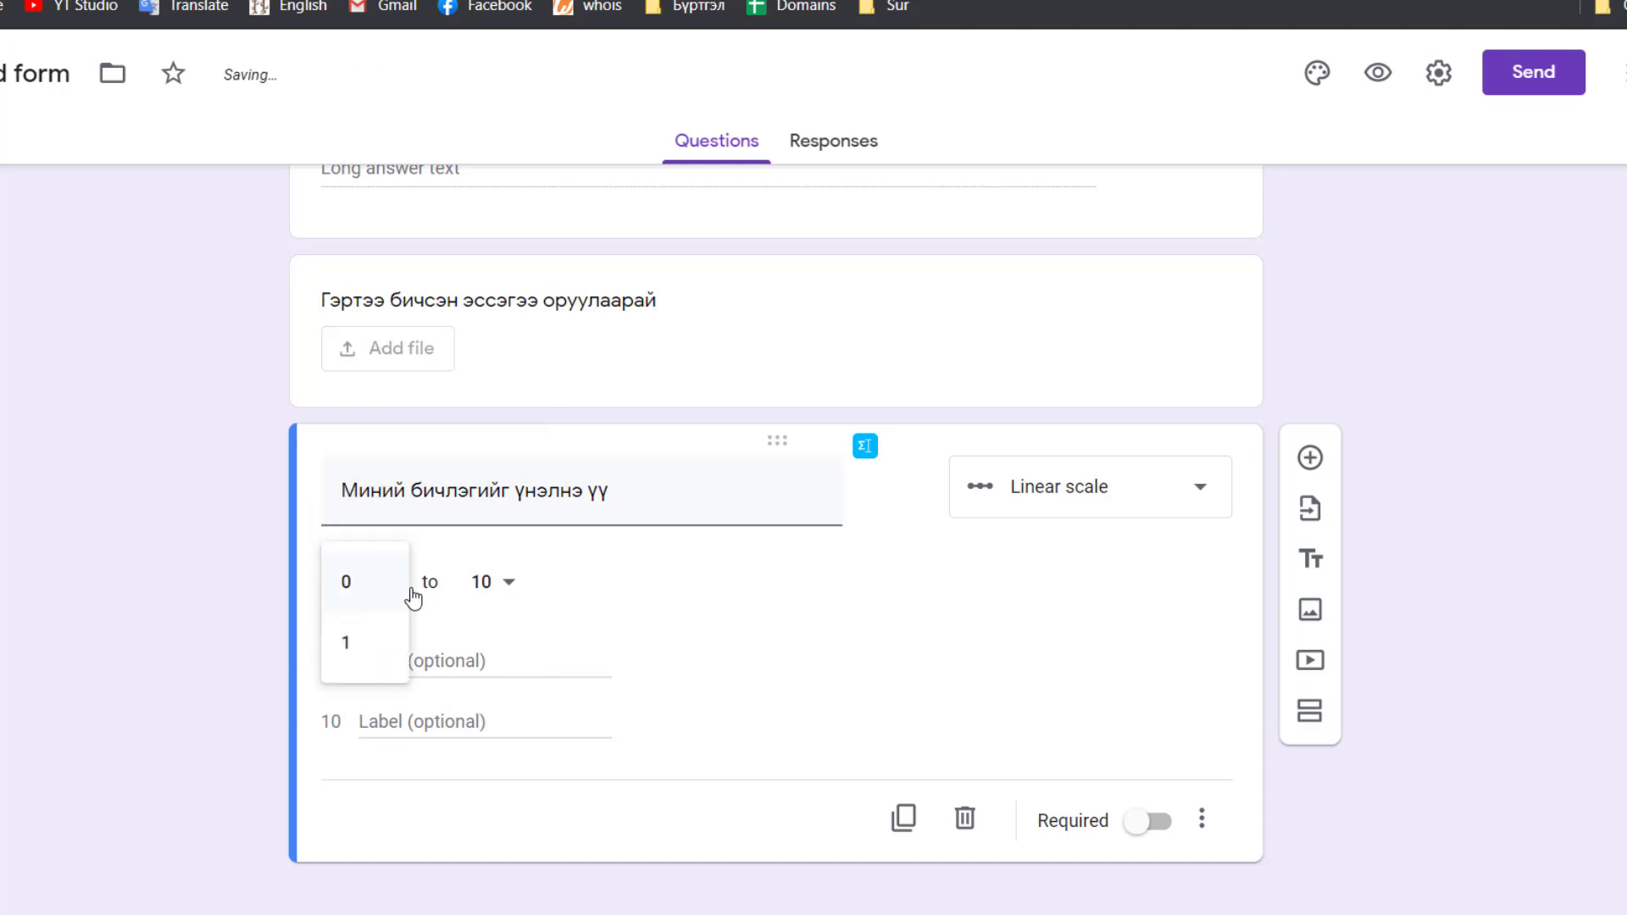
{"action": "left_click", "coordinate": [682, 610]}
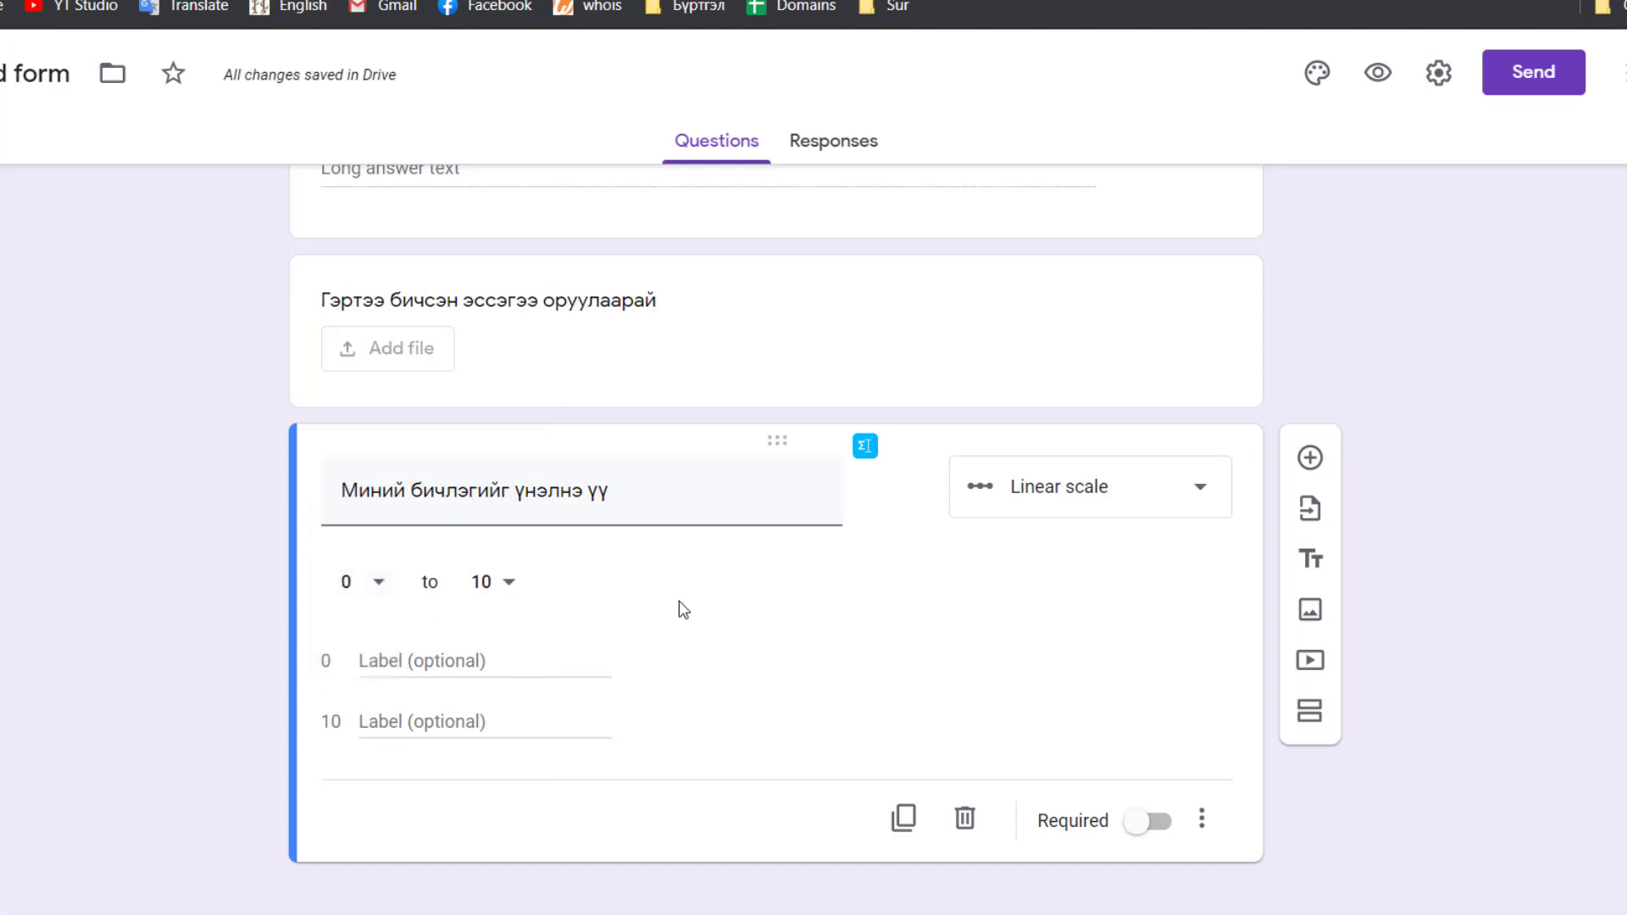
Label the scale's 0 end "Сайжруулах шаардлагатай" and its 10 end "Сайн байна".
{"action": "left_click", "coordinate": [479, 662]}
{"action": "type", "text": "Сай"}
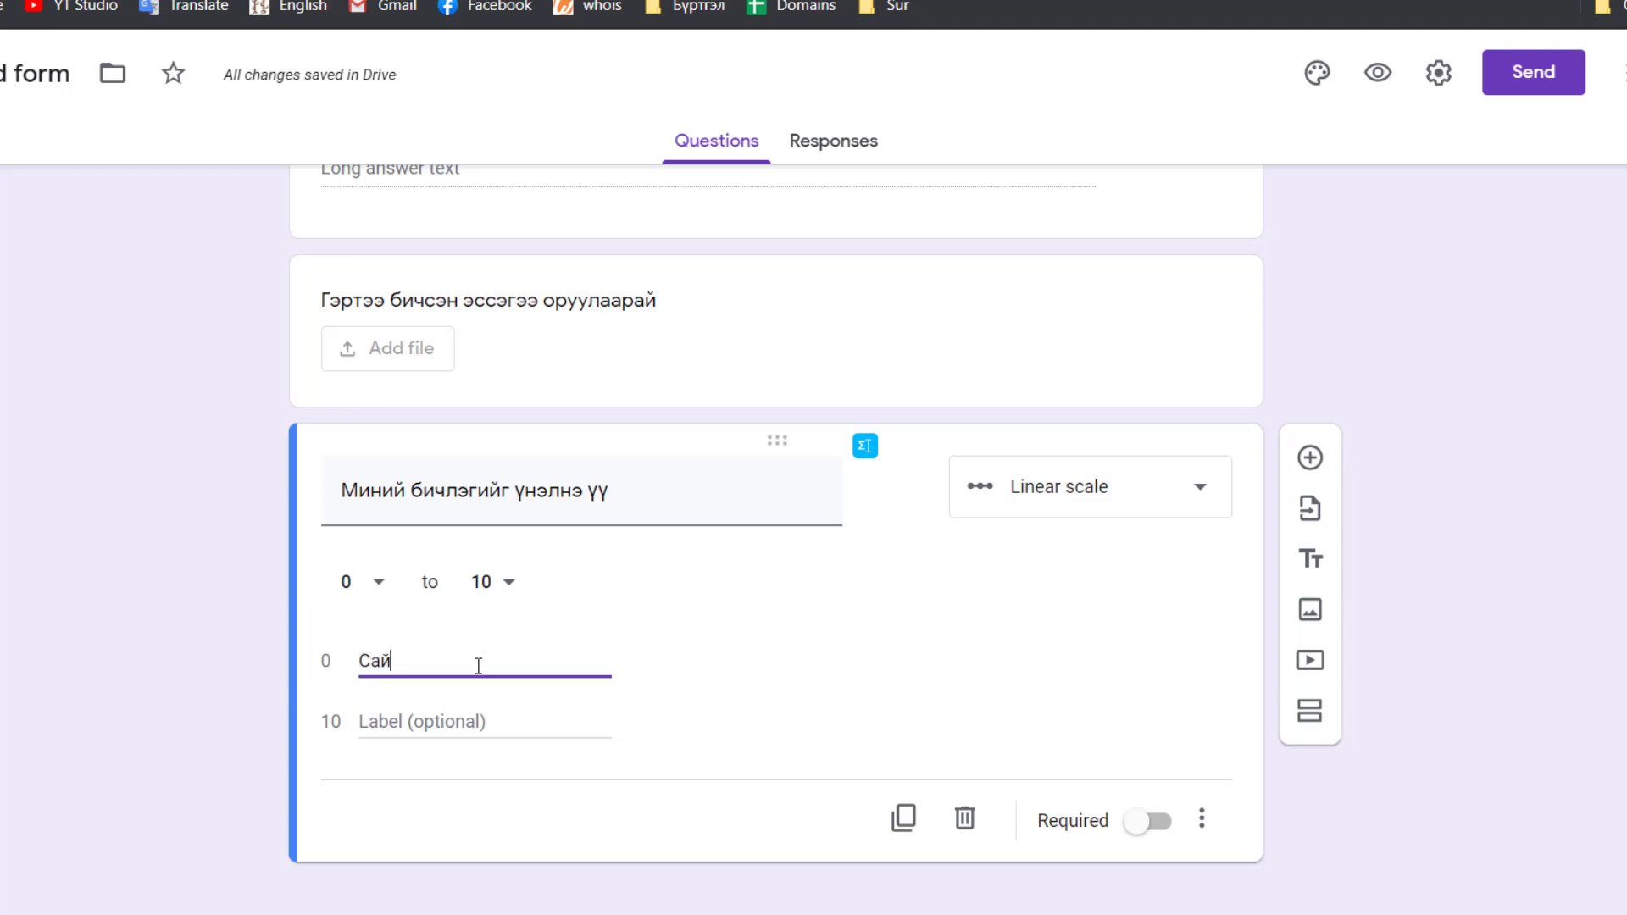
{"action": "type", "text": "жруулах м"}
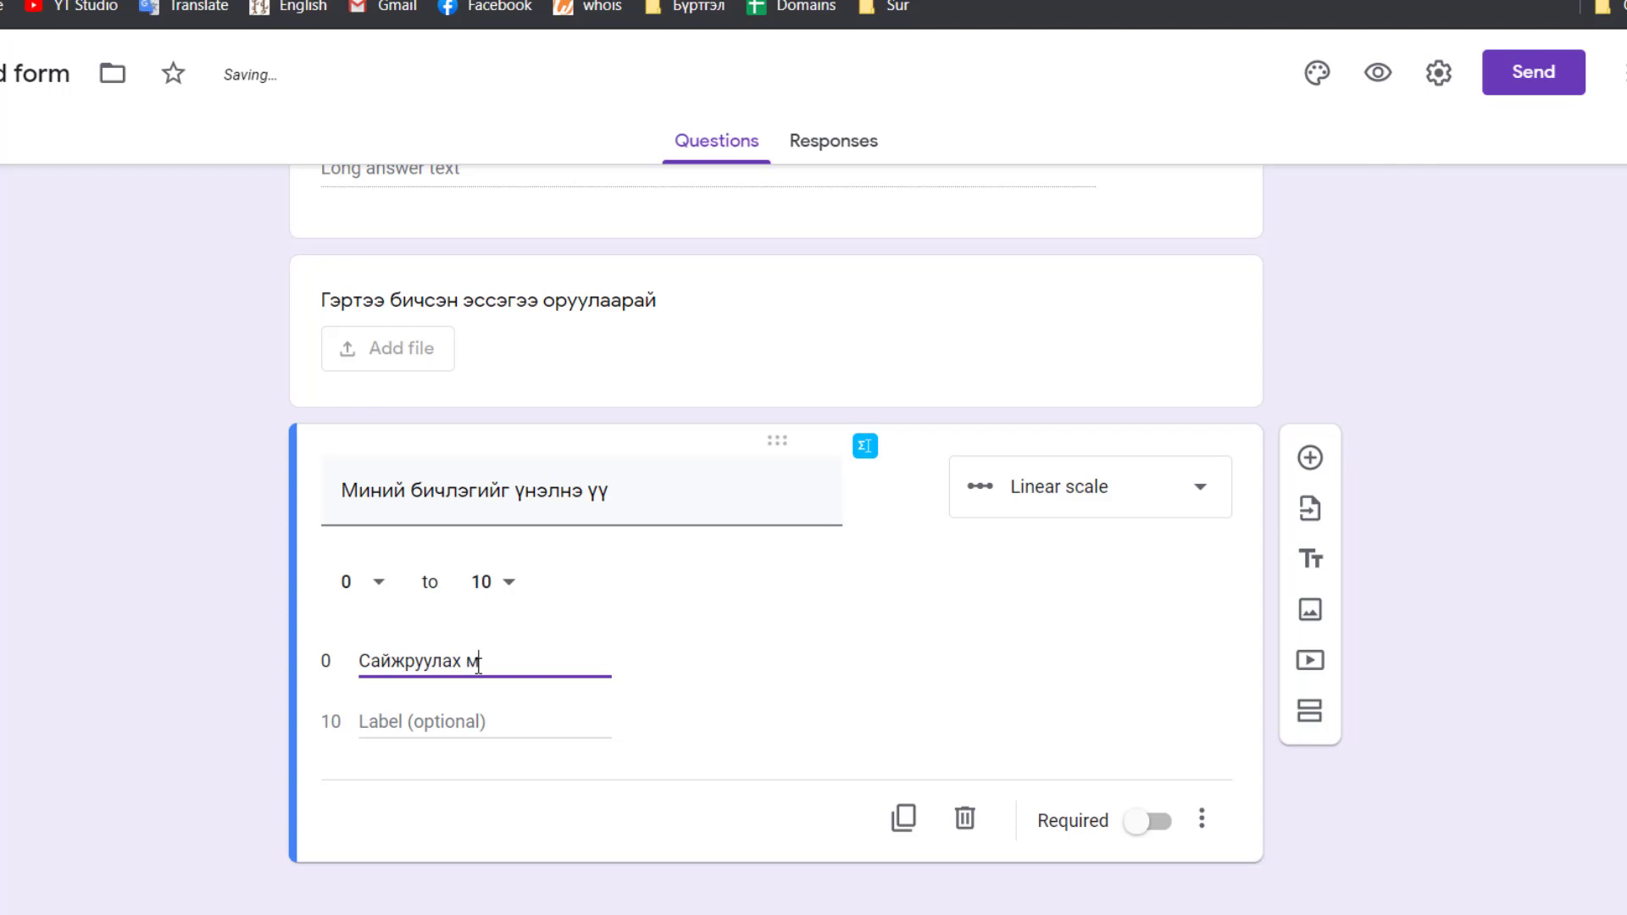
{"action": "type", "text": "аш чухал"}
{"action": "key", "text": "BackSpace"}
{"action": "key", "text": "BackSpace"}
{"action": "key", "text": "BackSpace"}
{"action": "key", "text": "BackSpace"}
{"action": "key", "text": "BackSpace"}
{"action": "key", "text": "BackSpace"}
{"action": "key", "text": "BackSpace"}
{"action": "key", "text": "BackSpace"}
{"action": "key", "text": "BackSpace"}
{"action": "type", "text": "шаардлагатай"}
{"action": "left_click", "coordinate": [455, 722]}
{"action": "type", "text": "Сайн байна"}
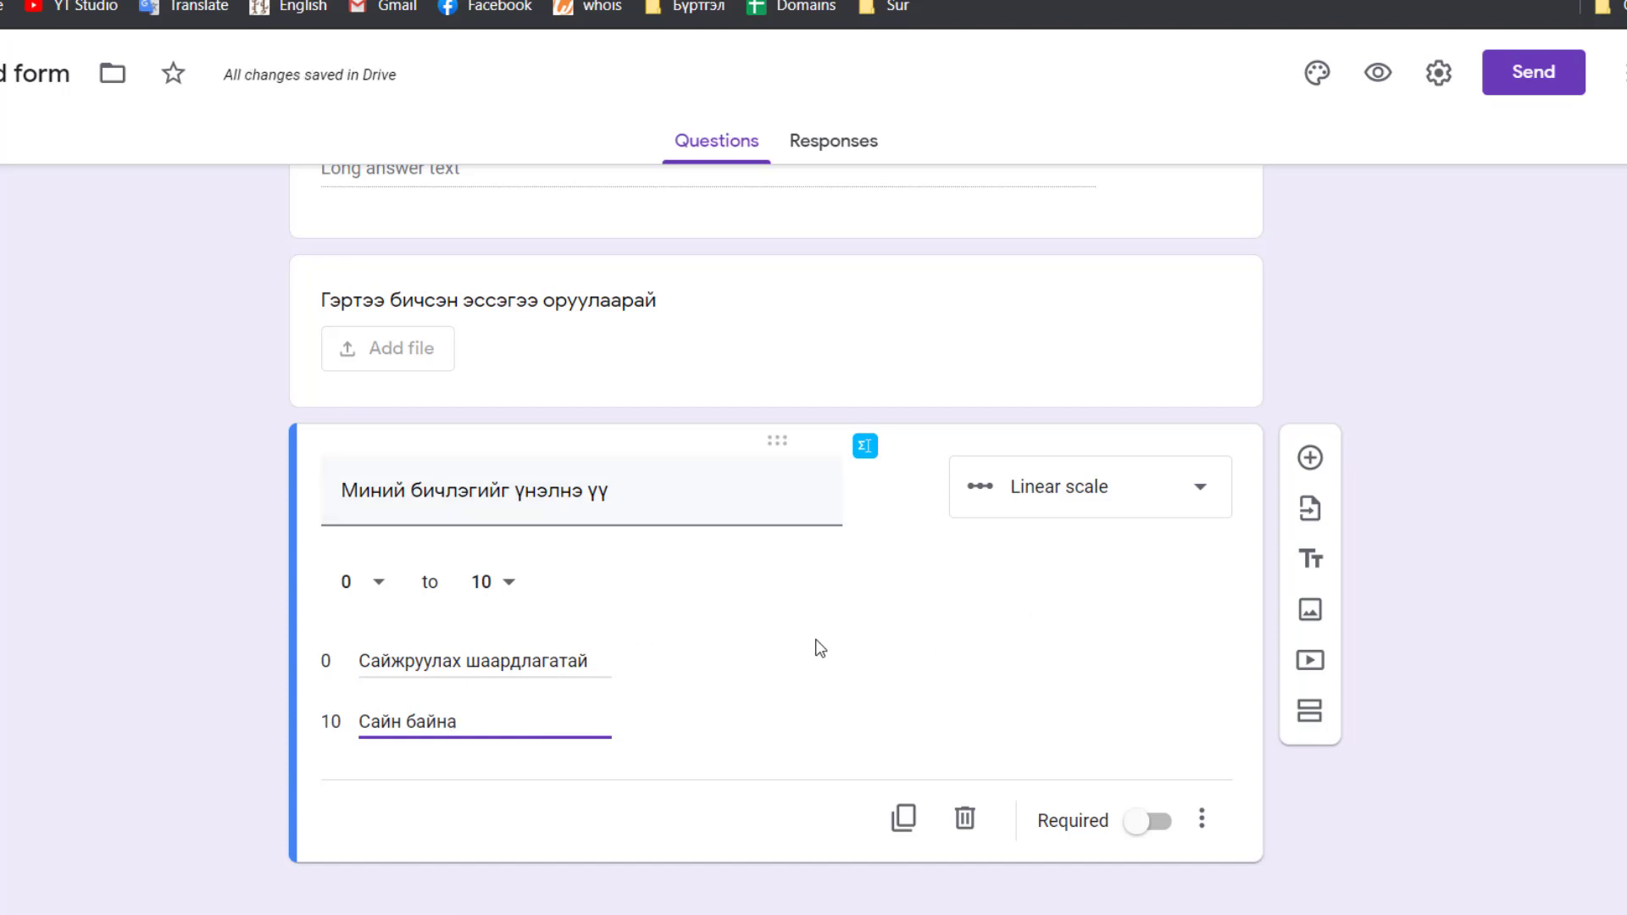
Preview the form, try several ratings on the linear scale question, and close the preview.
{"action": "left_click", "coordinate": [1379, 81]}
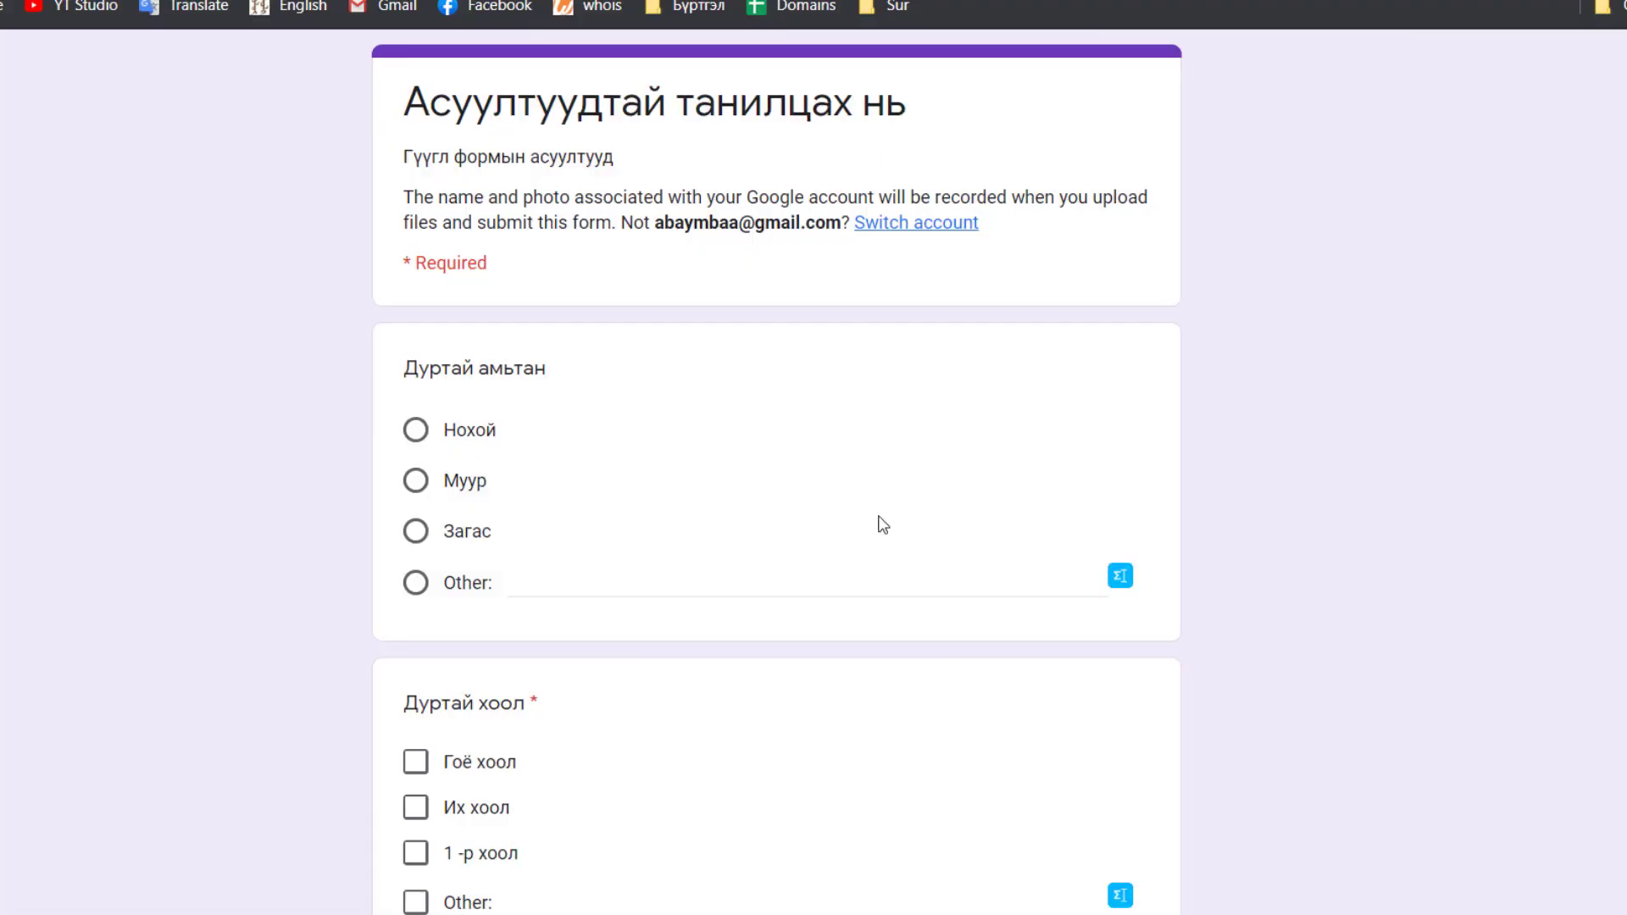
{"action": "scroll", "coordinate": [877, 523], "scroll_direction": "down", "scroll_amount": 10}
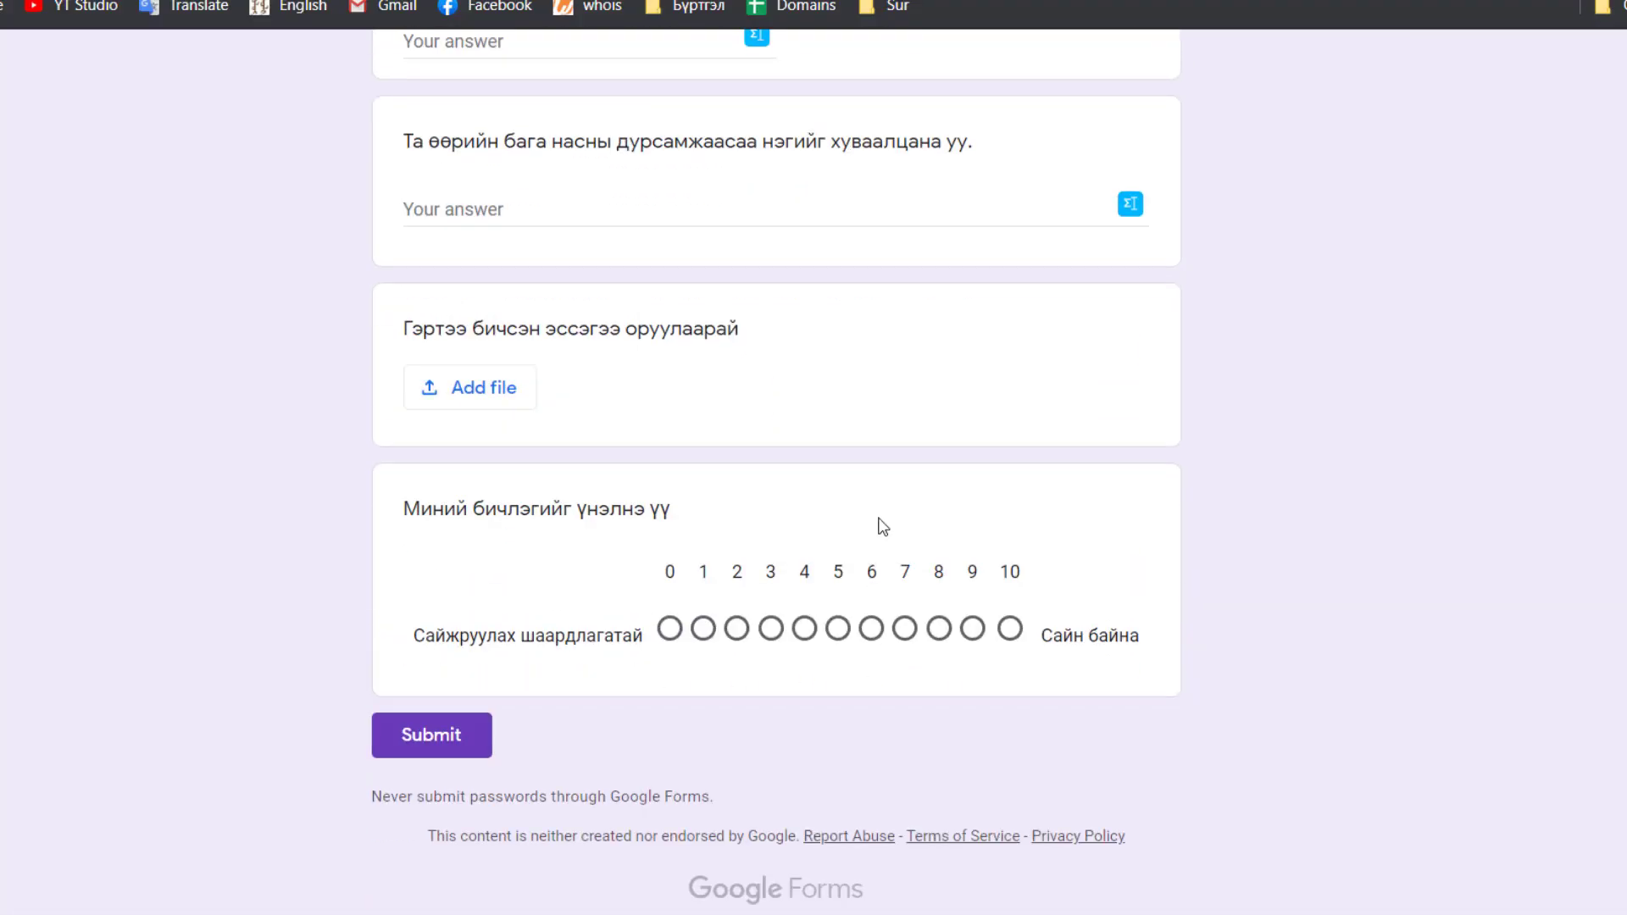
{"action": "left_click", "coordinate": [669, 628]}
{"action": "left_click", "coordinate": [1013, 635]}
{"action": "left_click", "coordinate": [930, 638]}
{"action": "left_click", "coordinate": [903, 640]}
{"action": "left_click", "coordinate": [804, 631]}
{"action": "key", "text": "ctrl+w"}
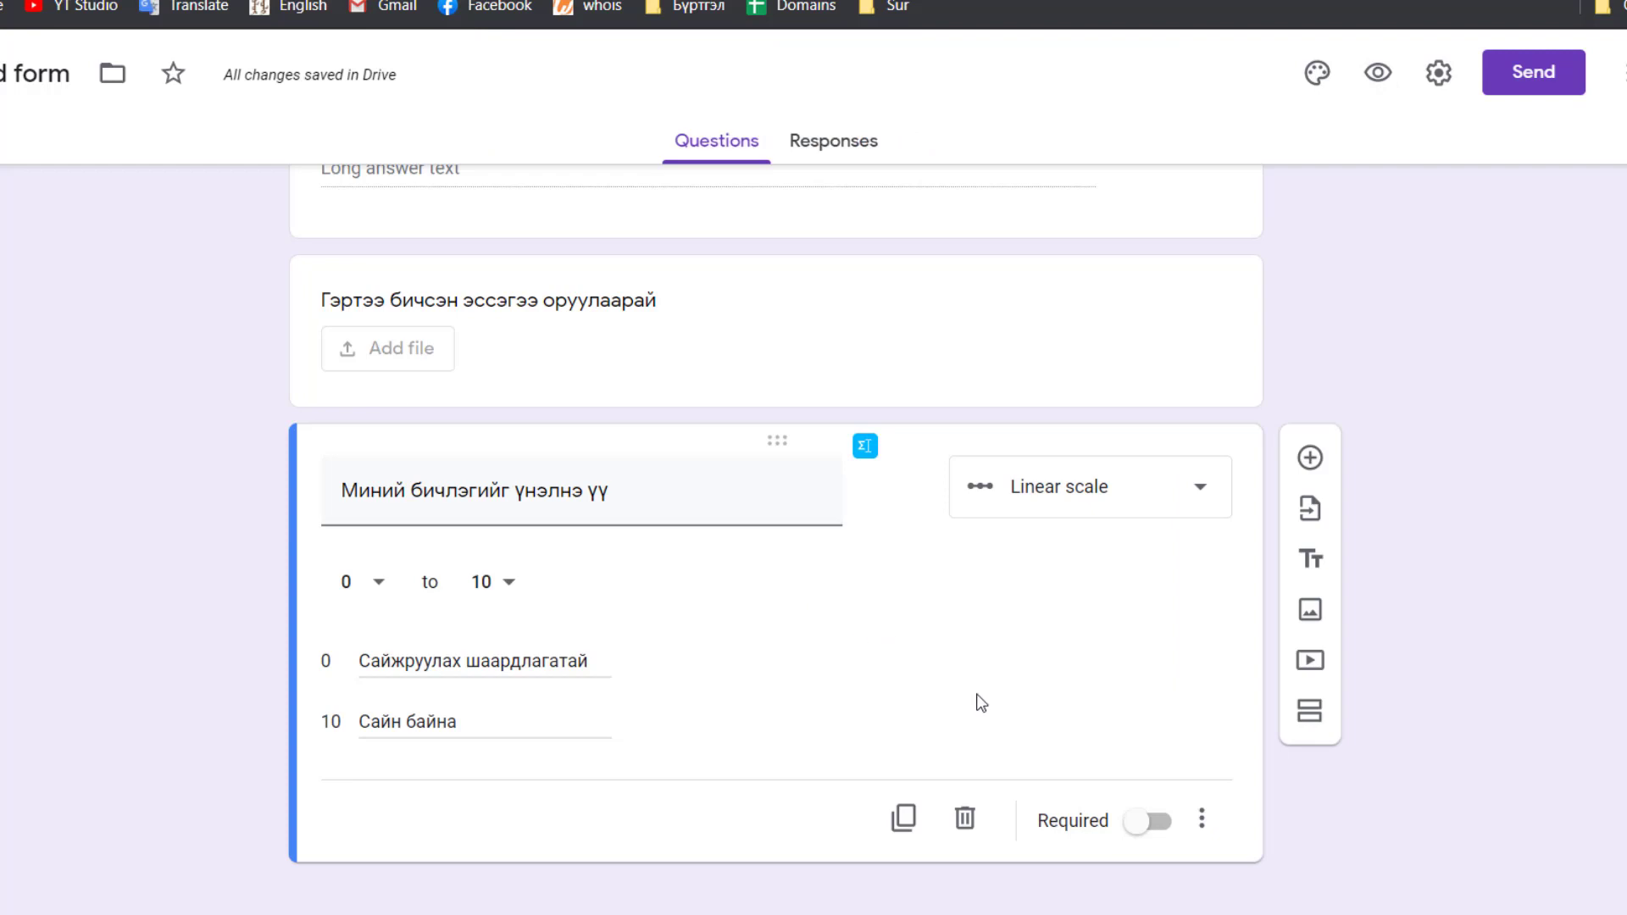
Add a new question below the linear scale and set its type to Multiple choice grid.
{"action": "left_click", "coordinate": [1310, 459]}
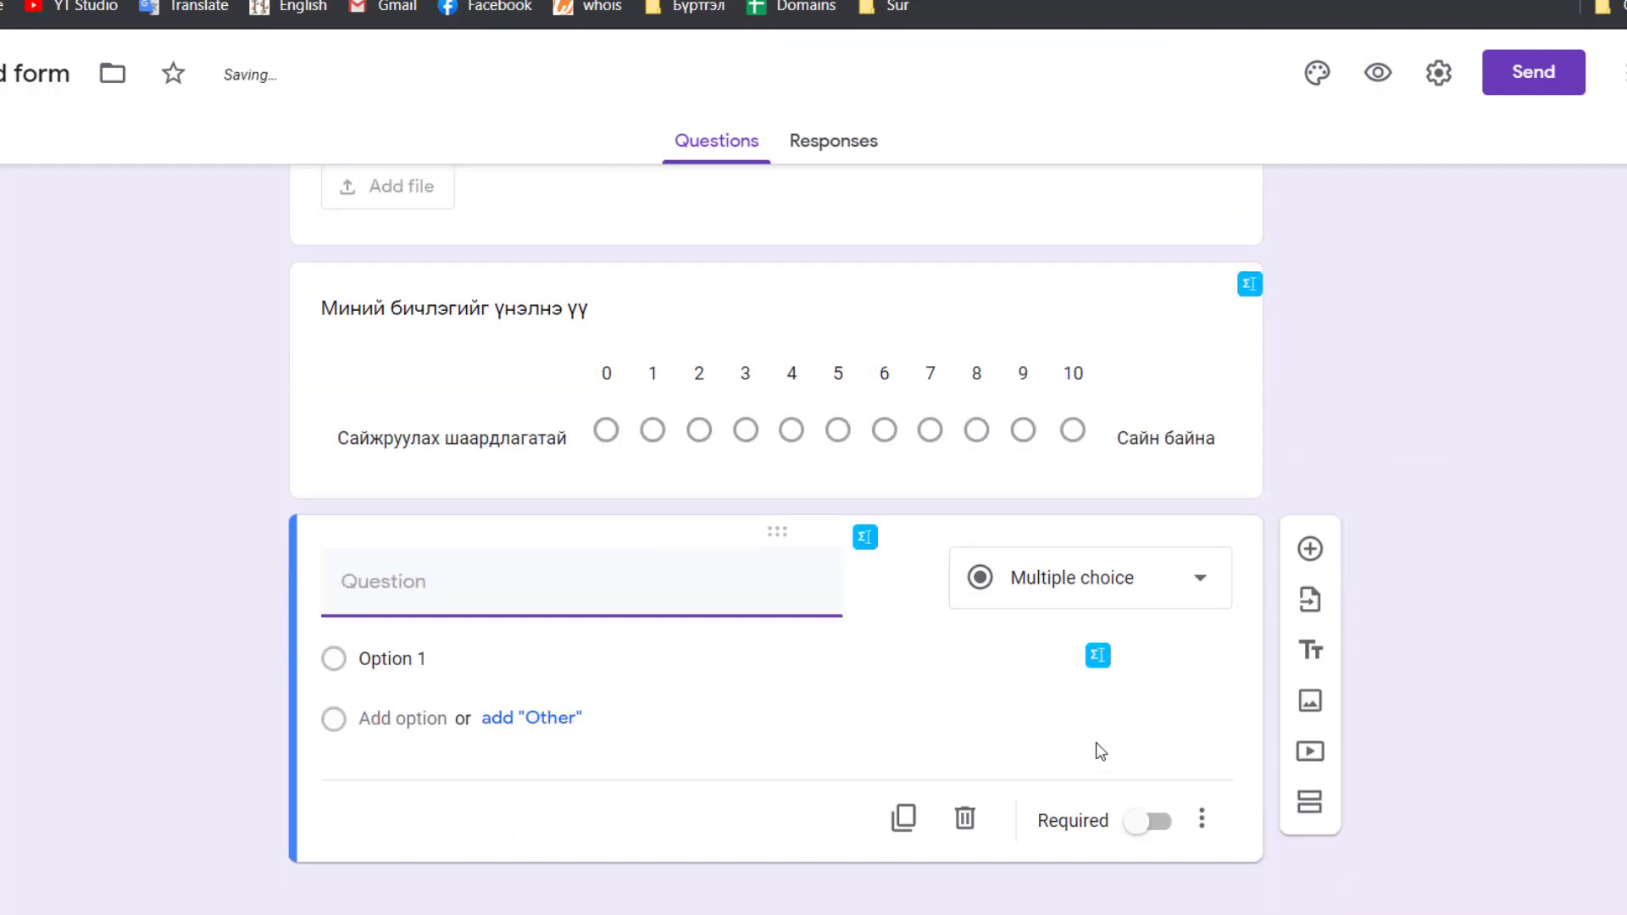
{"action": "left_click", "coordinate": [1115, 585]}
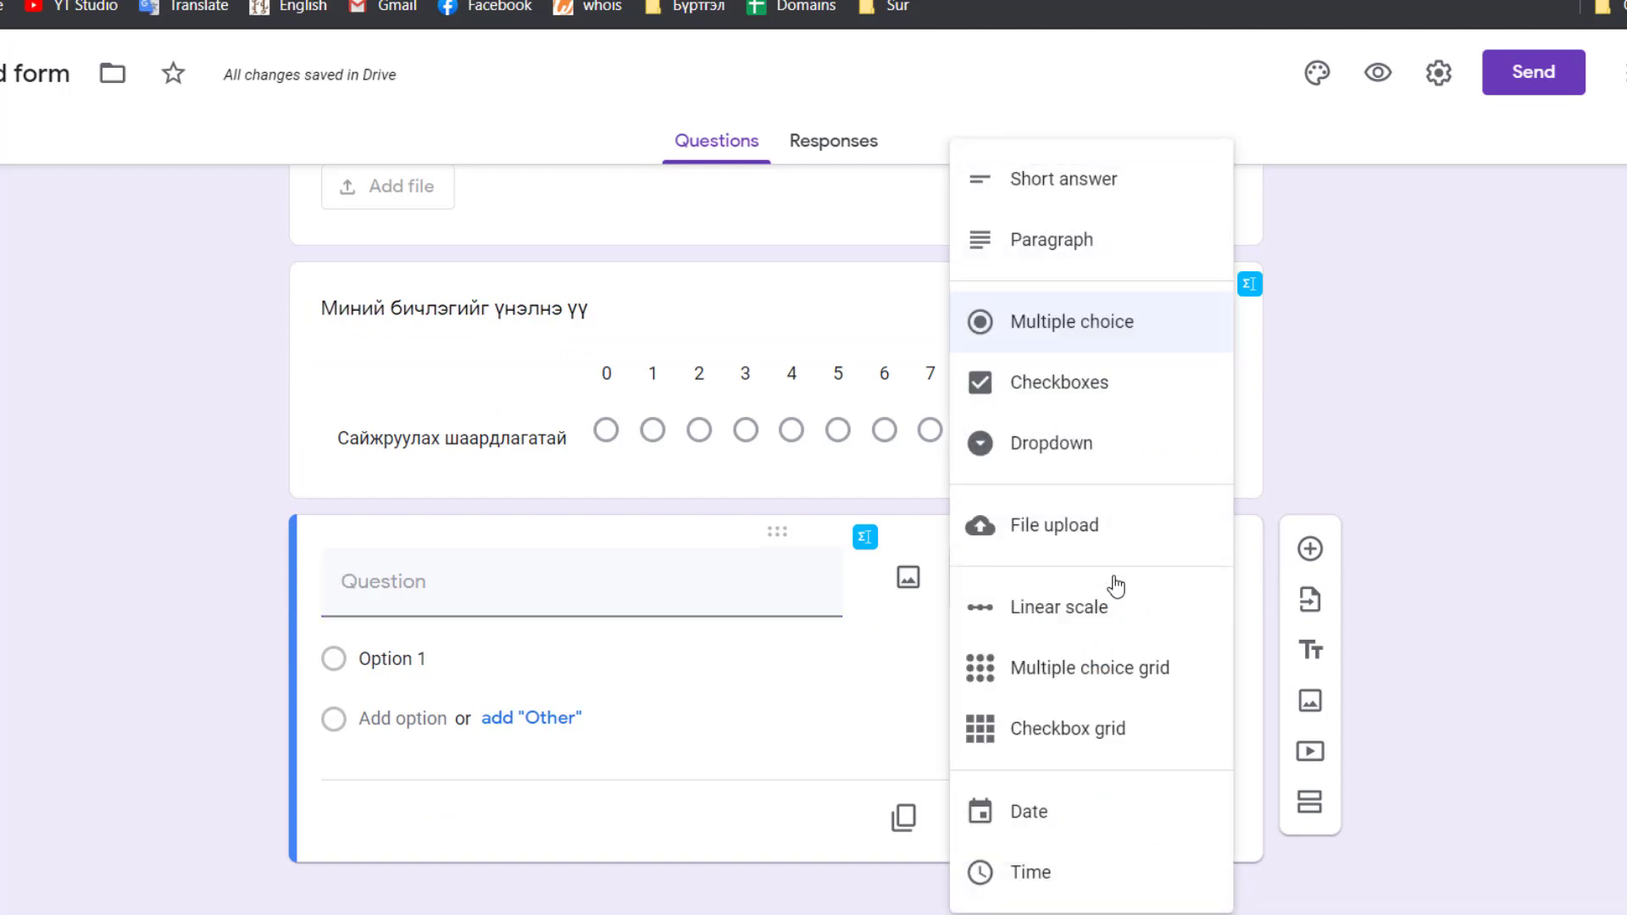
{"action": "left_click", "coordinate": [1073, 669]}
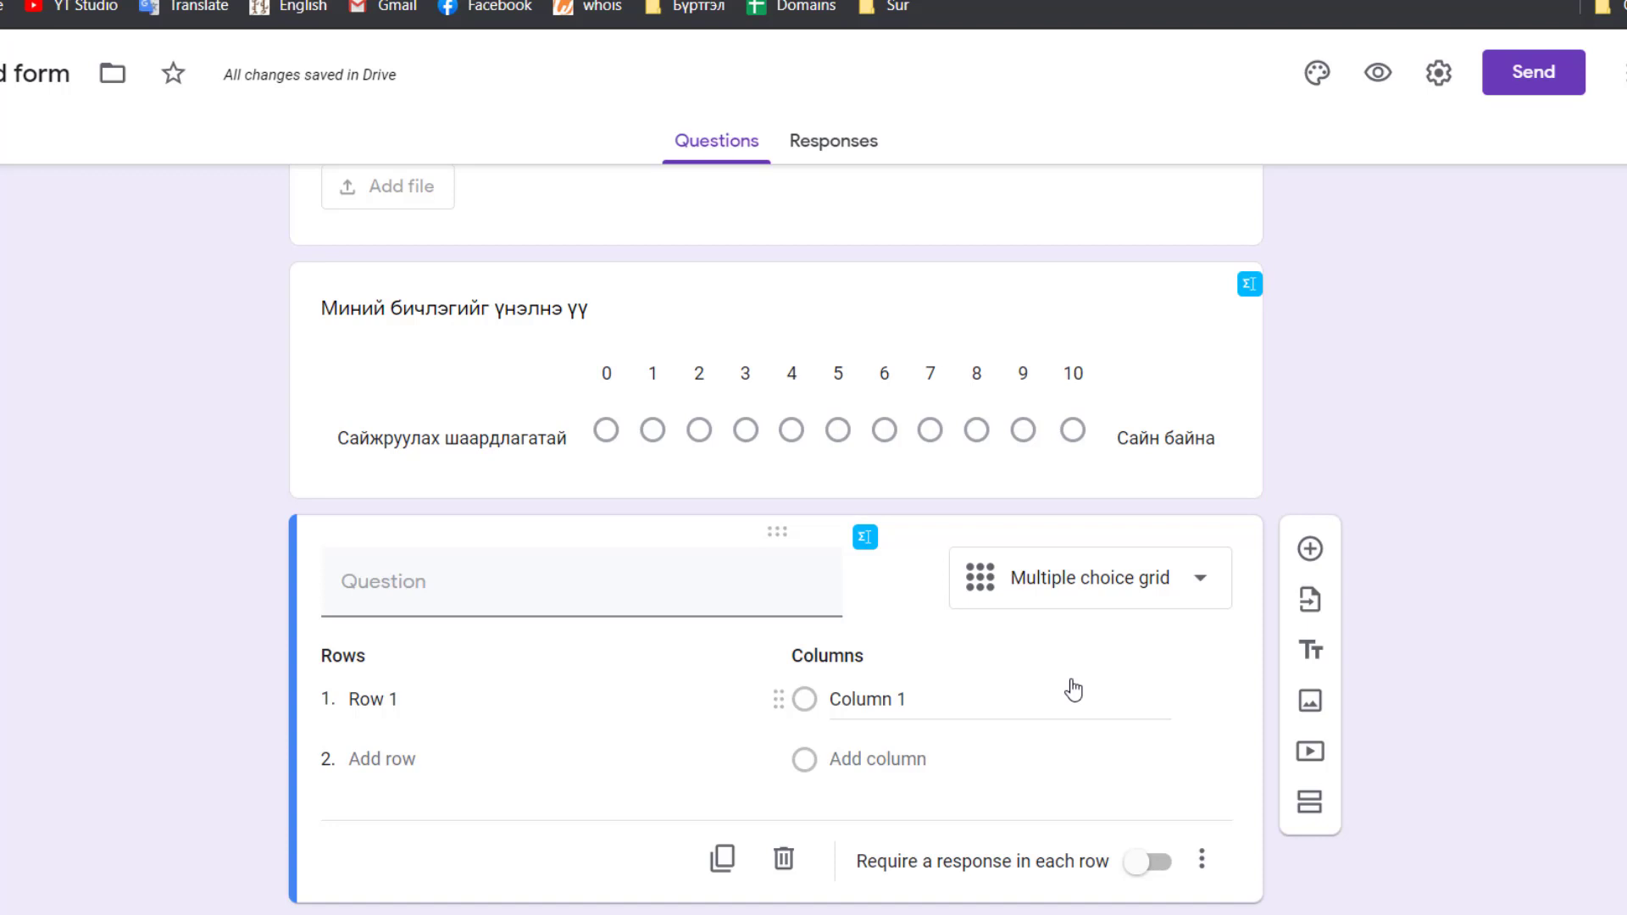
Title the grid question "10 жилийн өөрийгөө үнэлнэ үү".
{"action": "left_click", "coordinate": [403, 593]}
{"action": "type", "text": "10 "}
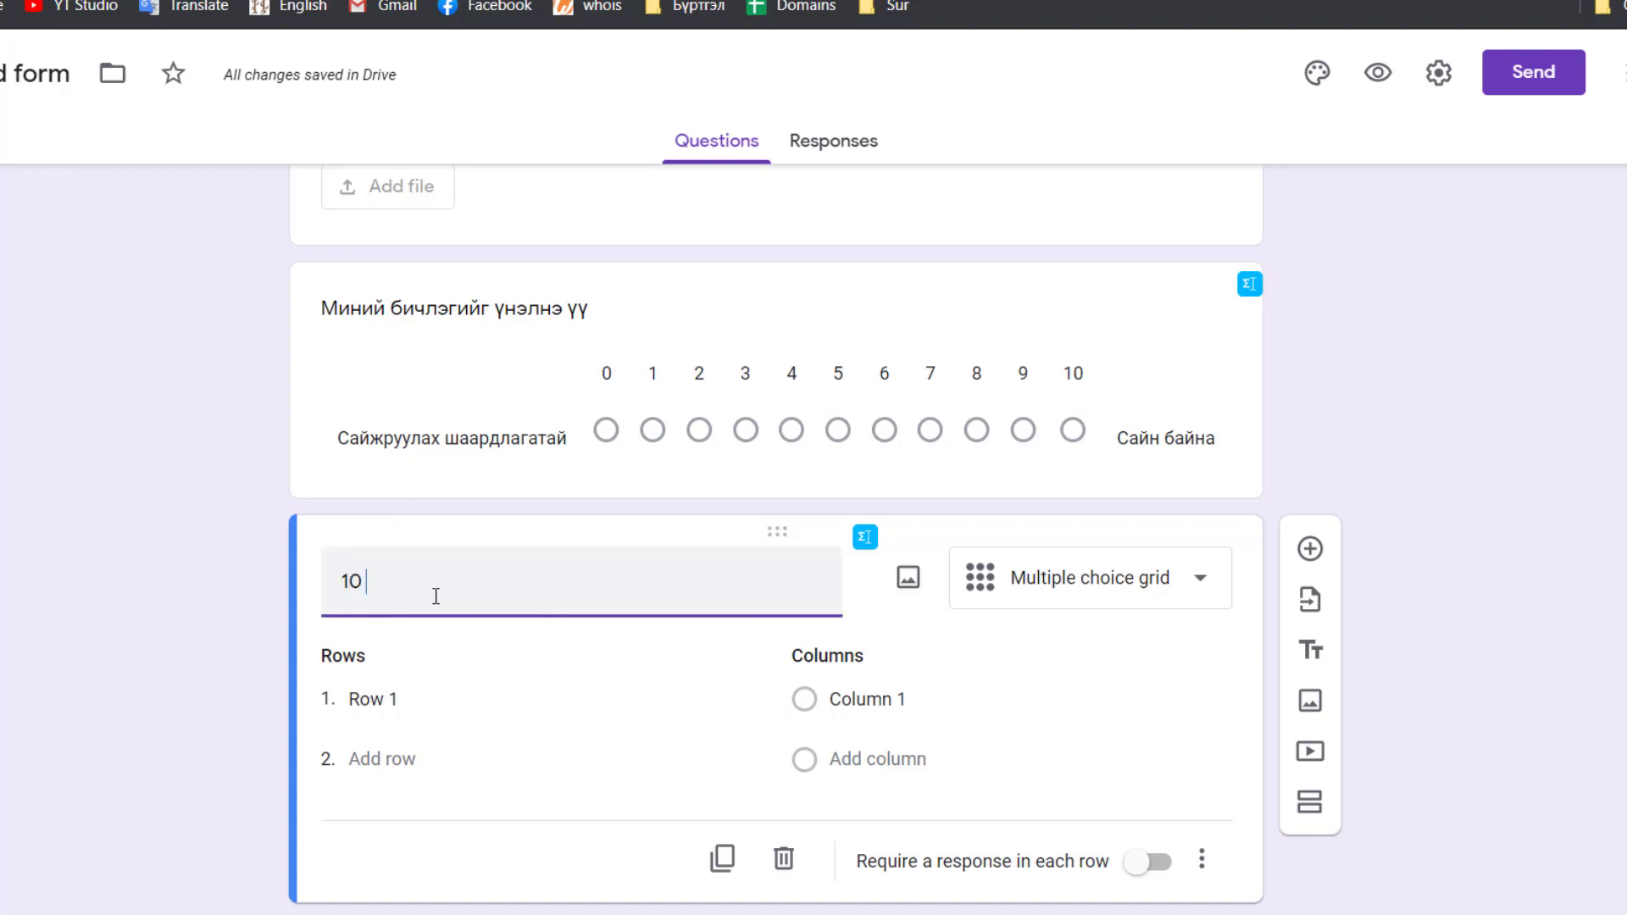
{"action": "type", "text": "жилийн дүнгэ"}
{"action": "key", "text": "BackSpace"}
{"action": "key", "text": "BackSpace"}
{"action": "key", "text": "BackSpace"}
{"action": "key", "text": "BackSpace"}
{"action": "key", "text": "BackSpace"}
{"action": "key", "text": "BackSpace"}
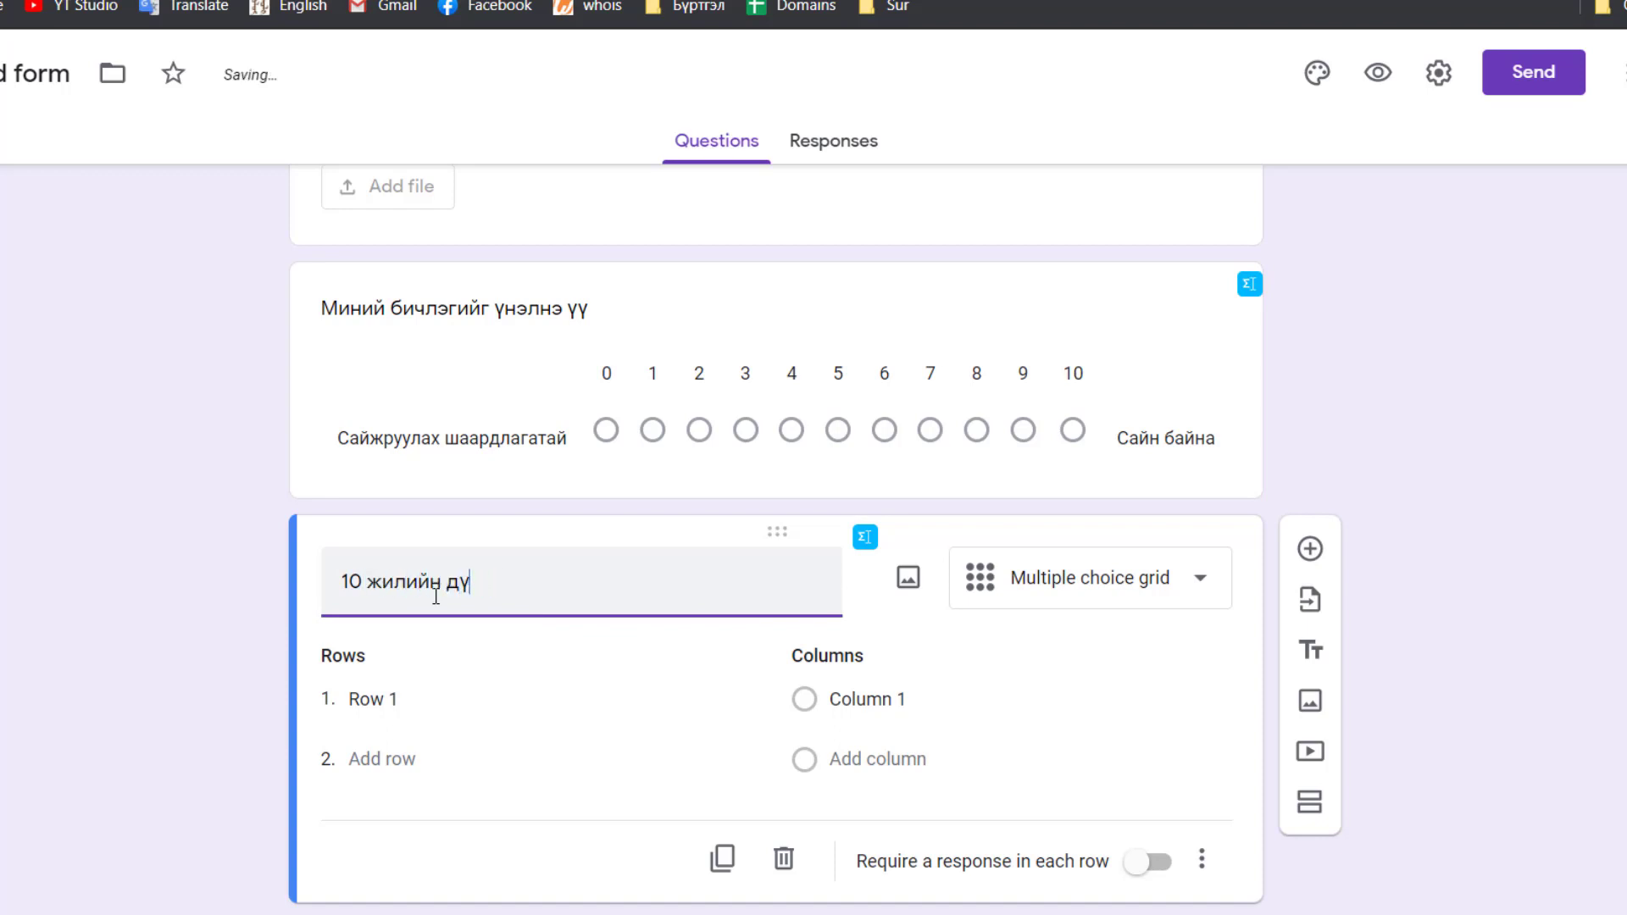
{"action": "type", "text": "өөрийгөө үнэлнэ үү"}
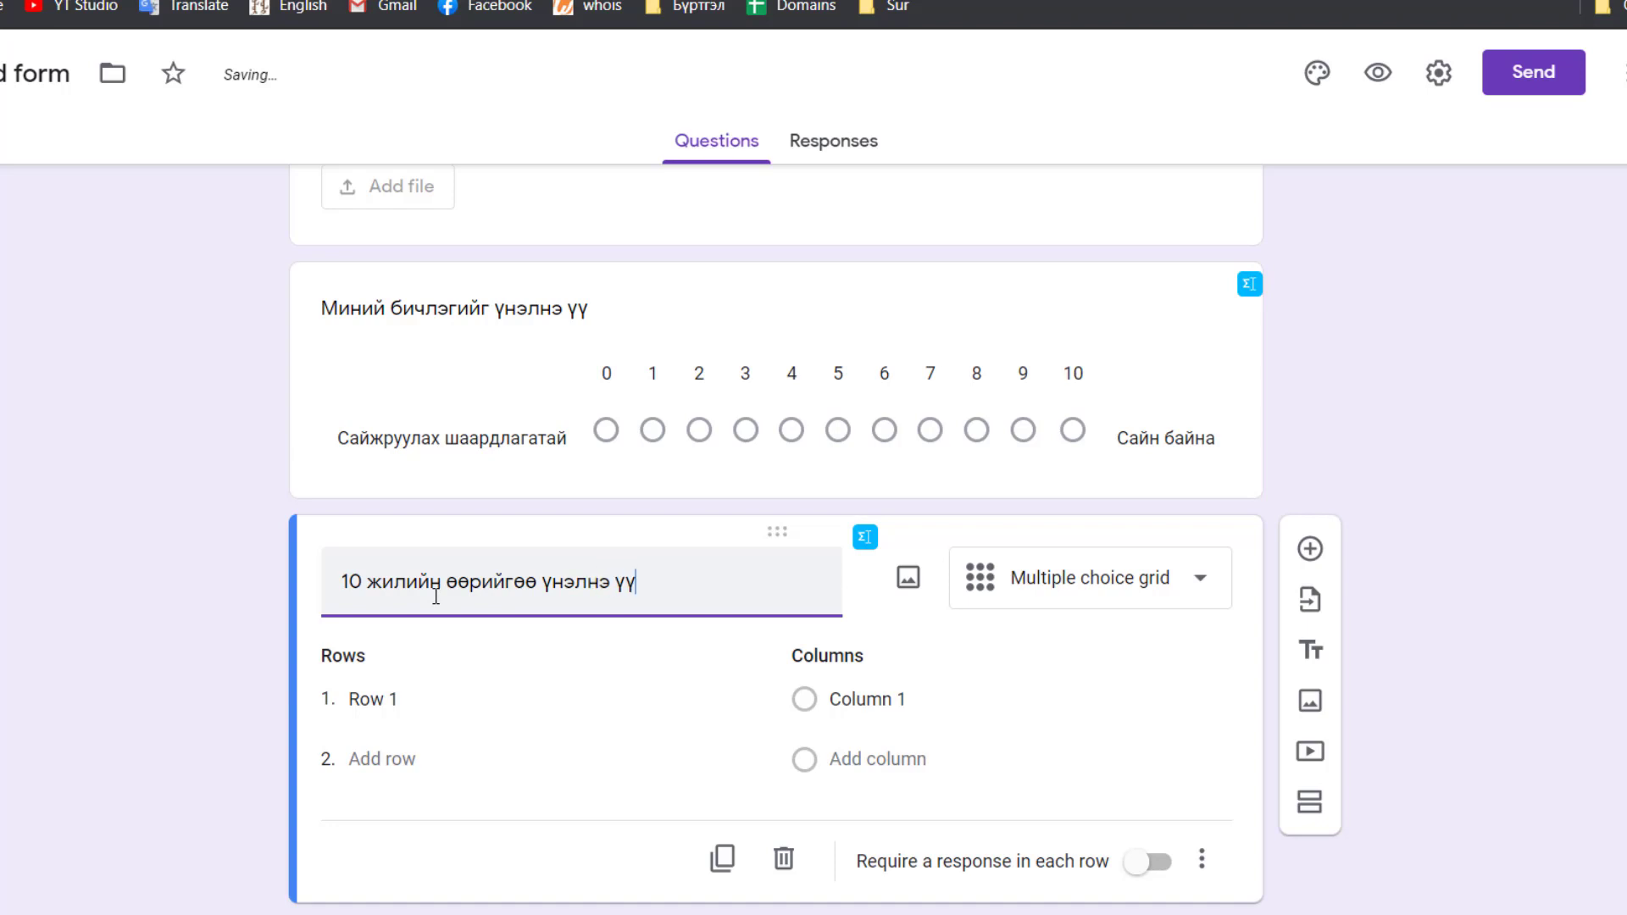
Enter the grid rows "Математик", "Англи хэл", "Физик", "Монгол хэл" and "Биеийн тамир".
{"action": "left_click", "coordinate": [443, 690]}
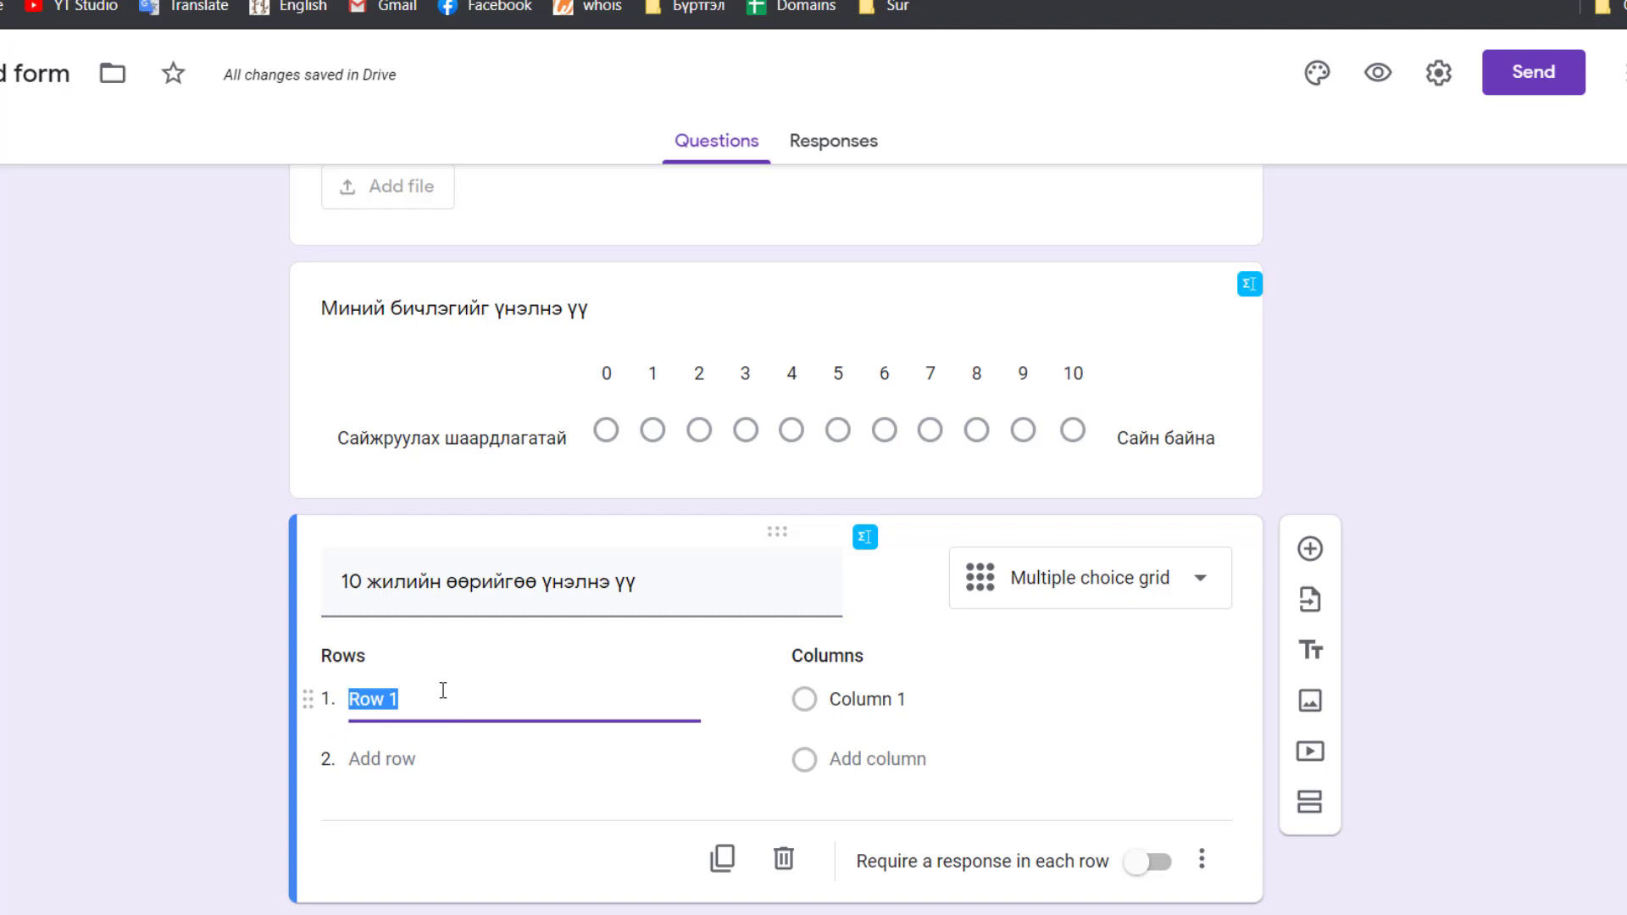
{"action": "type", "text": "Математик"}
{"action": "key", "text": "Return"}
{"action": "type", "text": "Ан"}
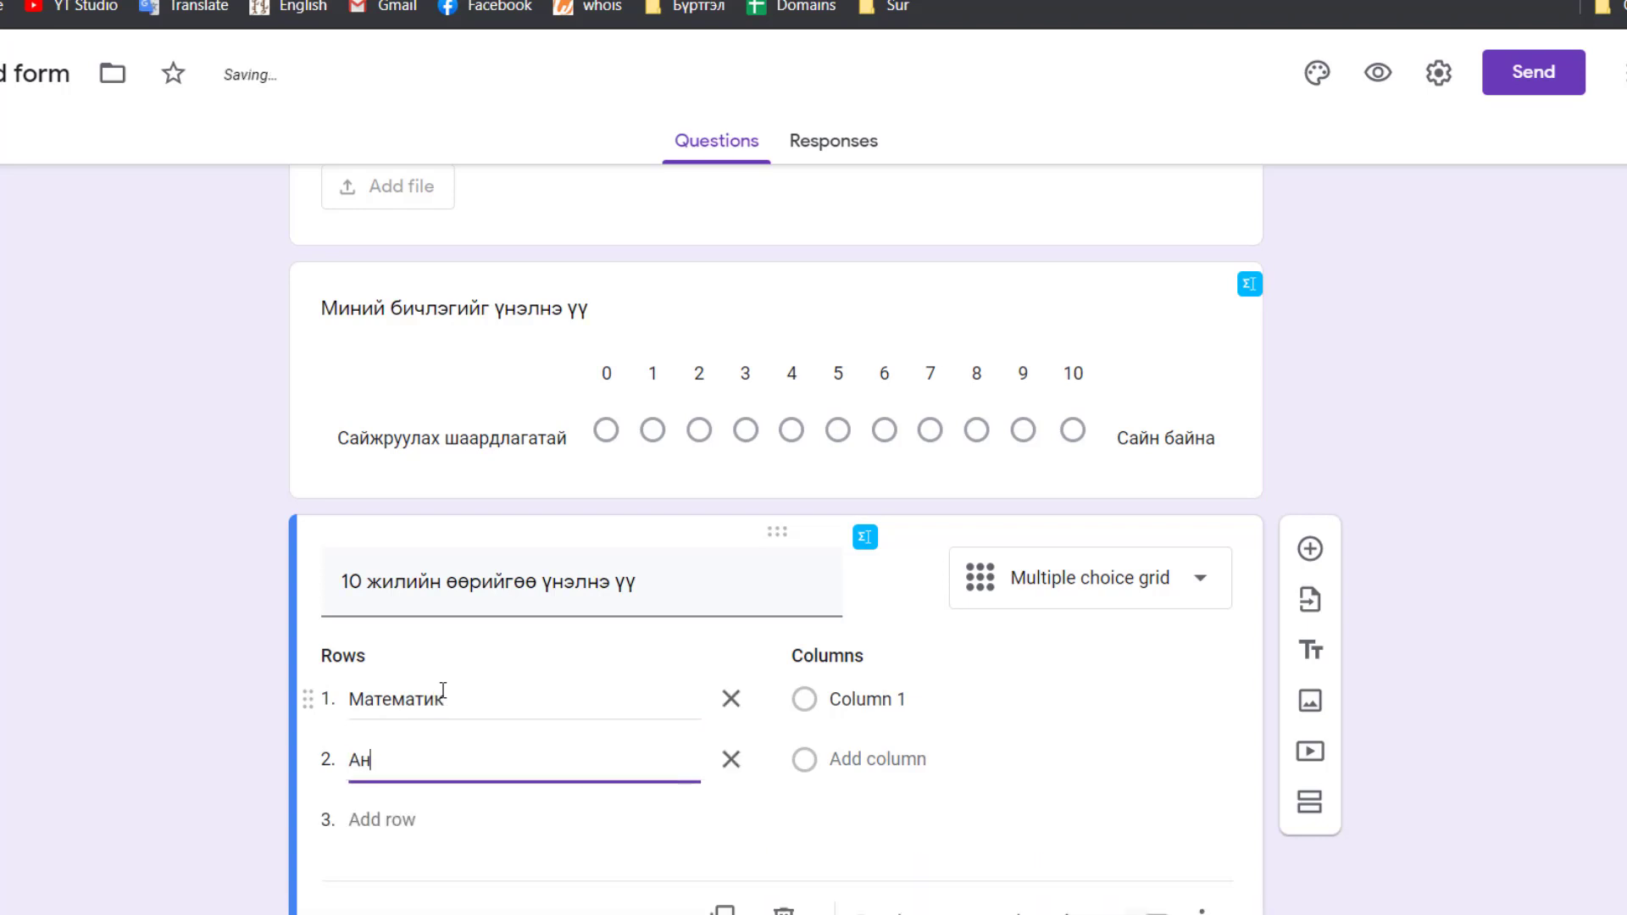
{"action": "type", "text": "гли хэл"}
{"action": "key", "text": "Return"}
{"action": "type", "text": "Физик"}
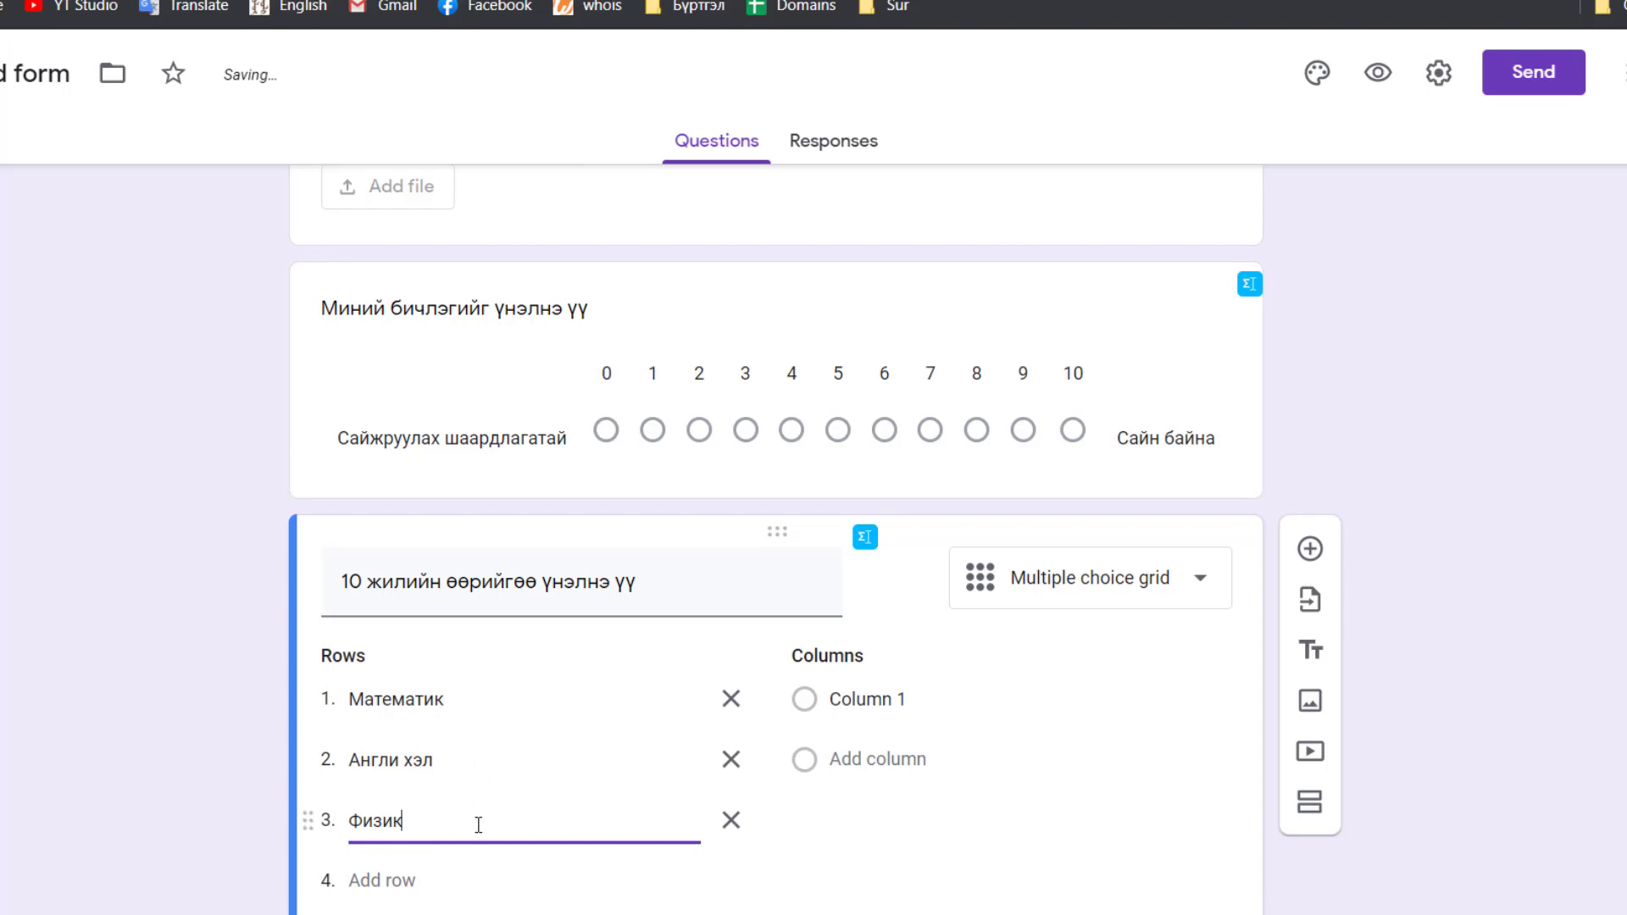
{"action": "key", "text": "Return"}
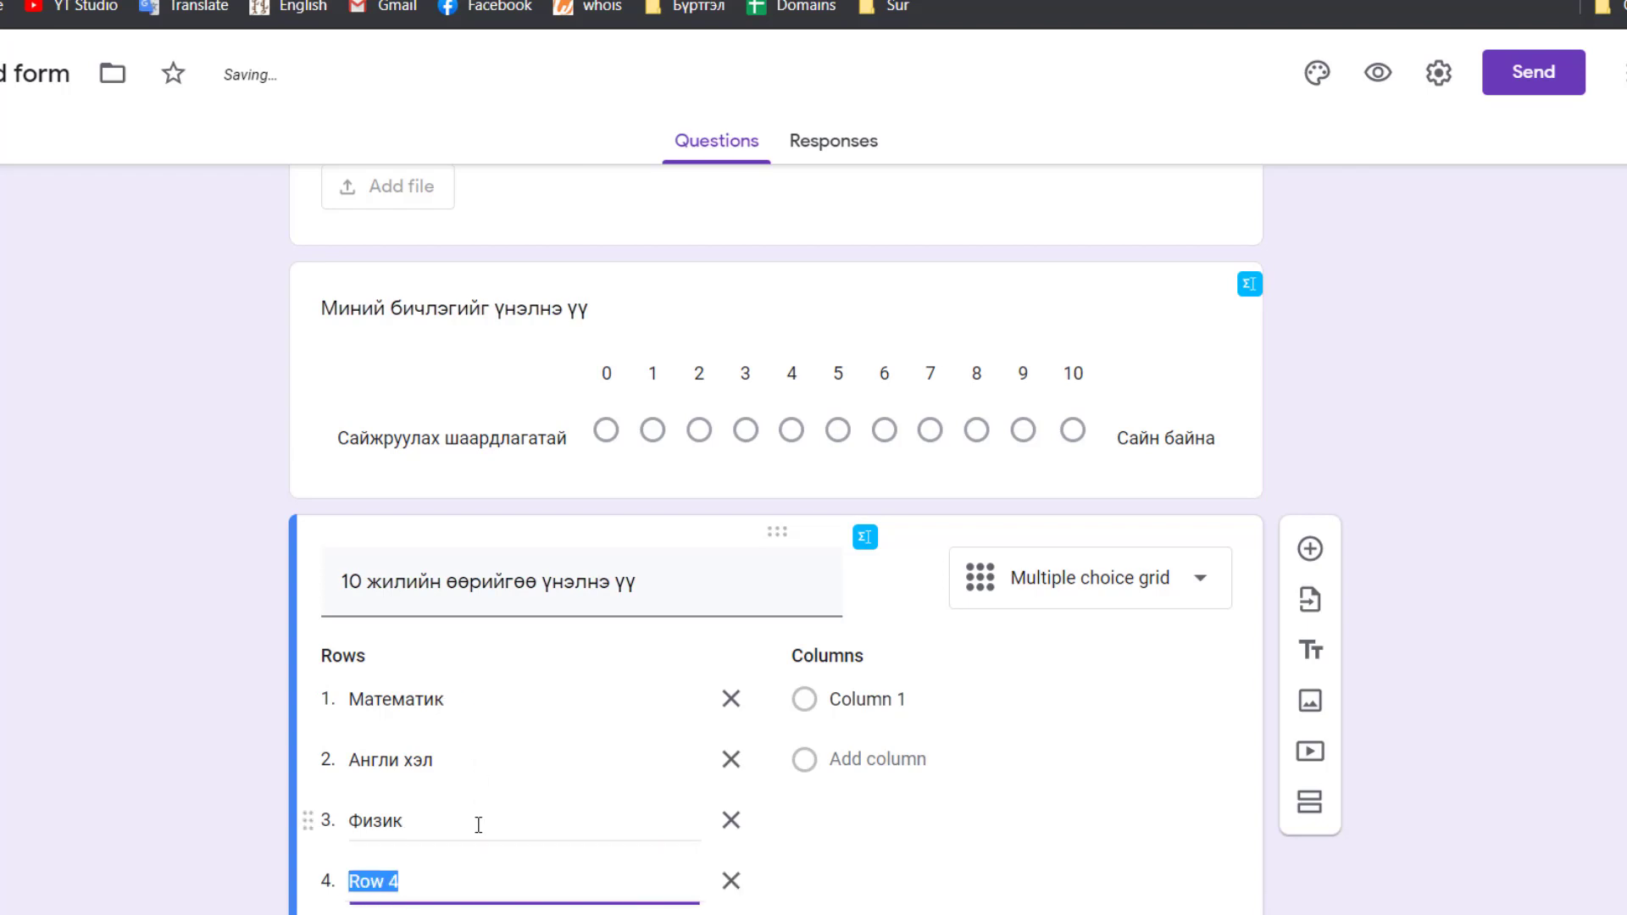
{"action": "type", "text": "Монгол хэл"}
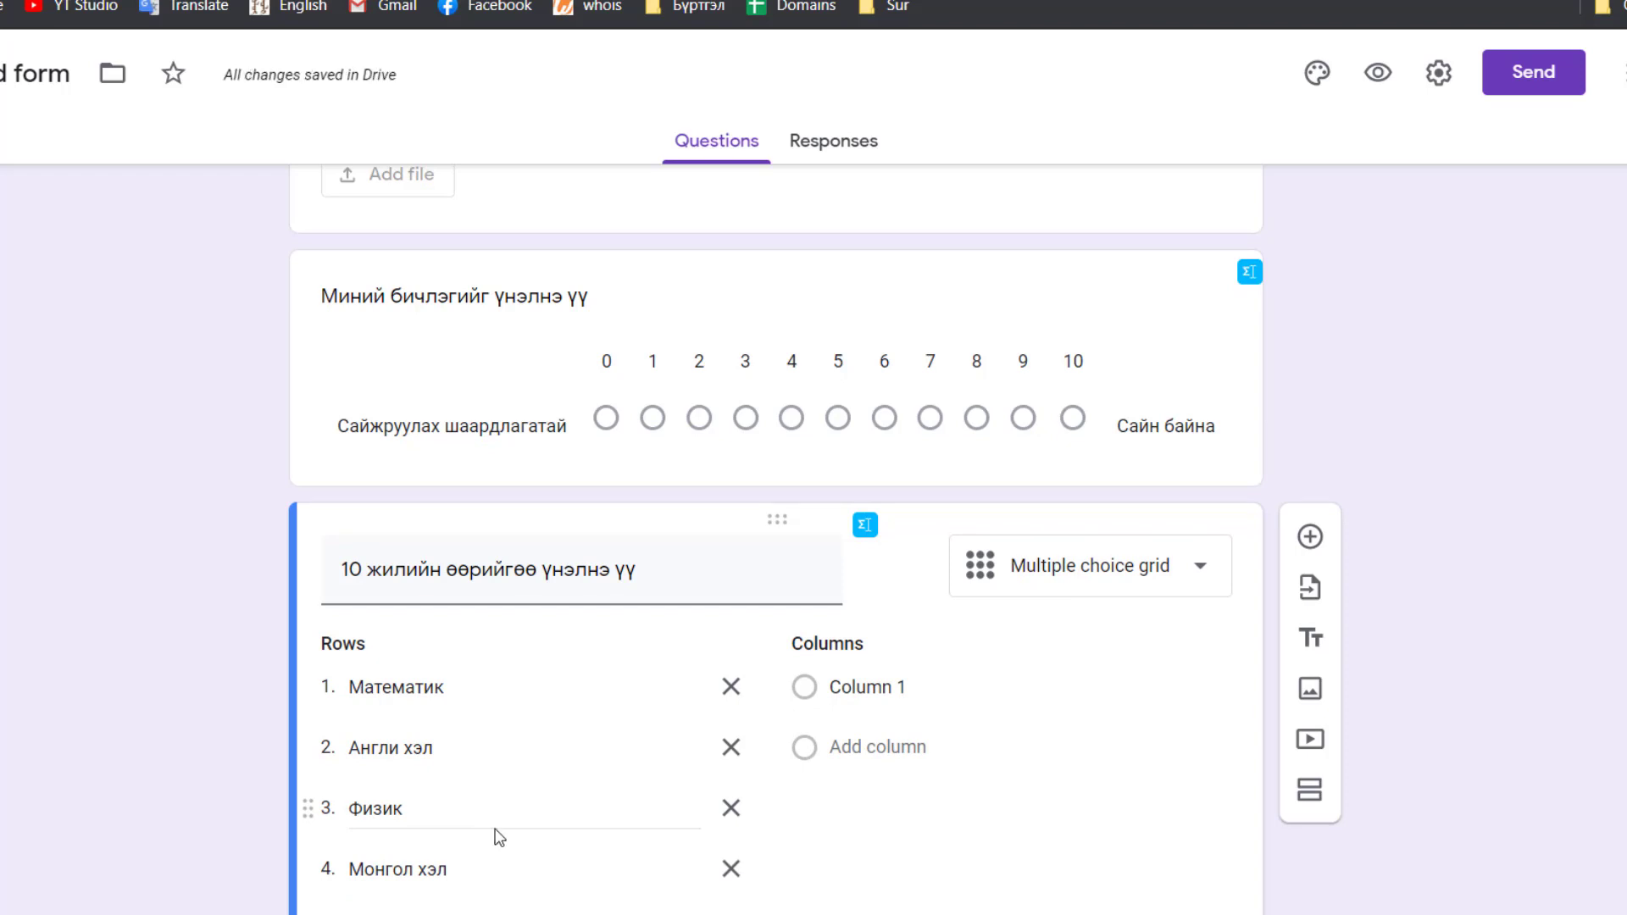
{"action": "scroll", "coordinate": [780, 682], "scroll_direction": "down", "scroll_amount": 3}
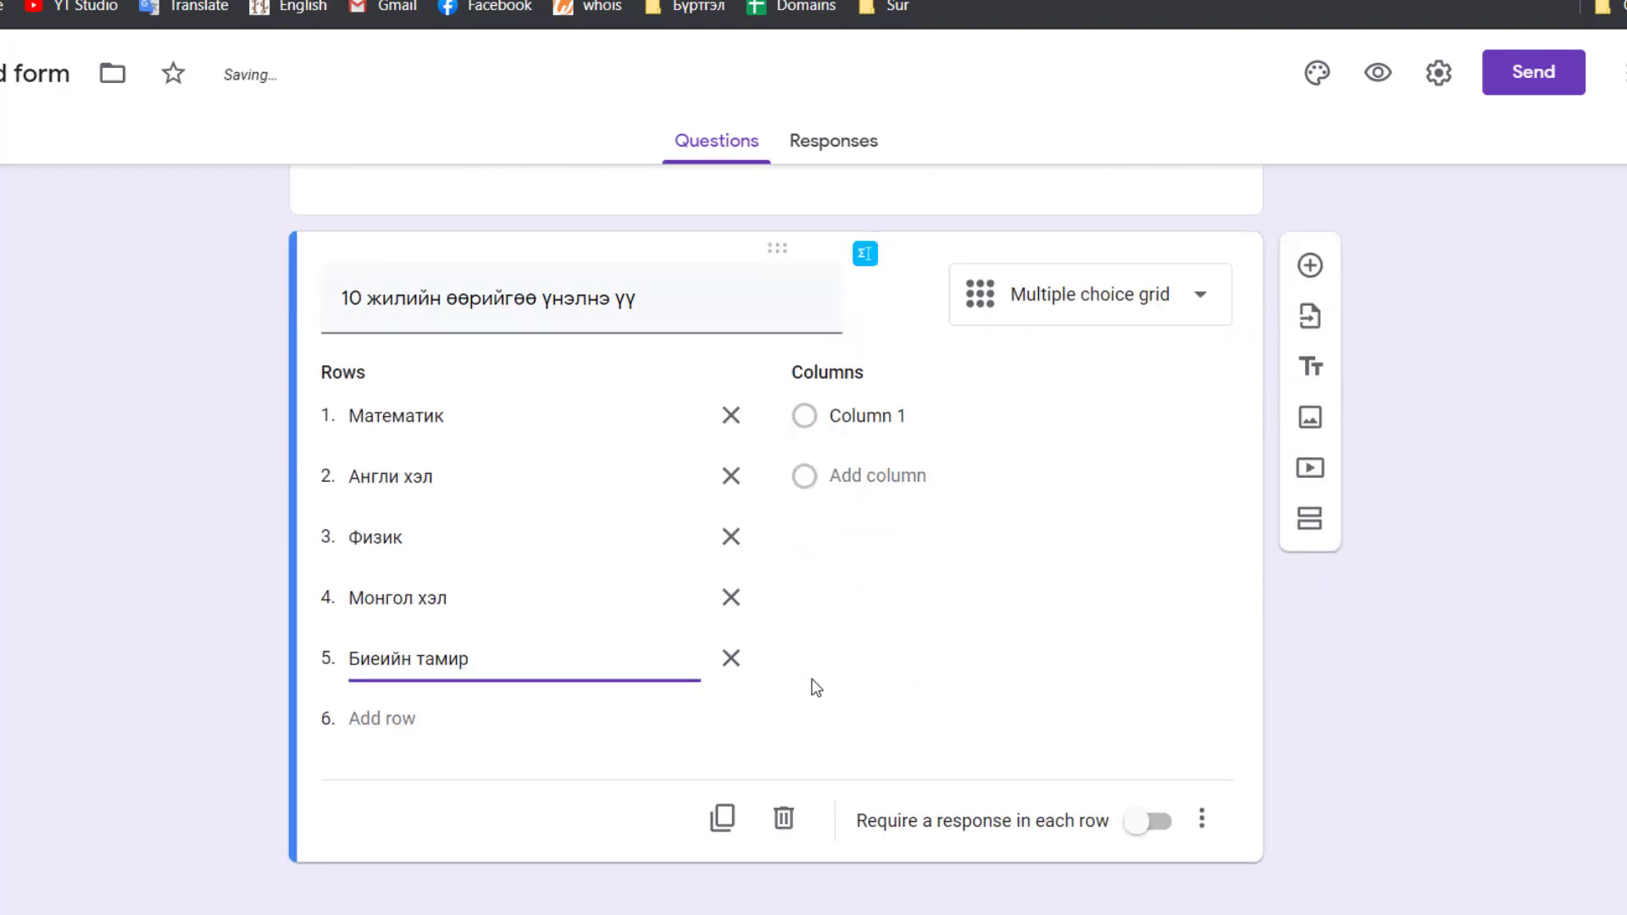
Enter the grid columns "Онц", "Дажгүй" and "муу байсан".
{"action": "left_click", "coordinate": [915, 415]}
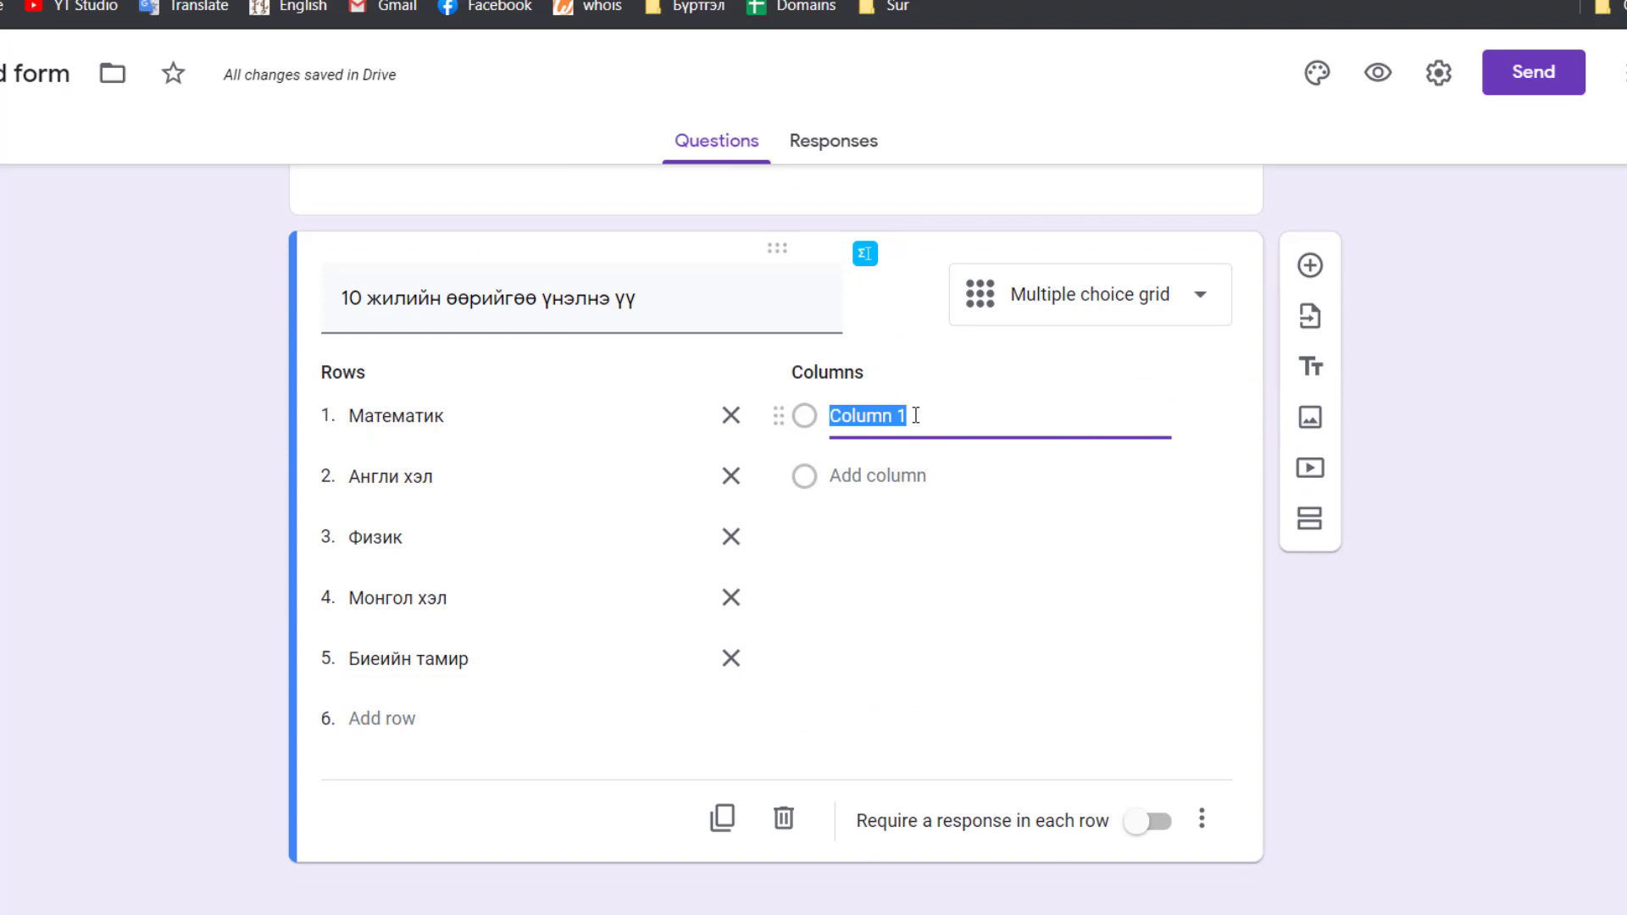
{"action": "type", "text": "Онц"}
{"action": "key", "text": "Return"}
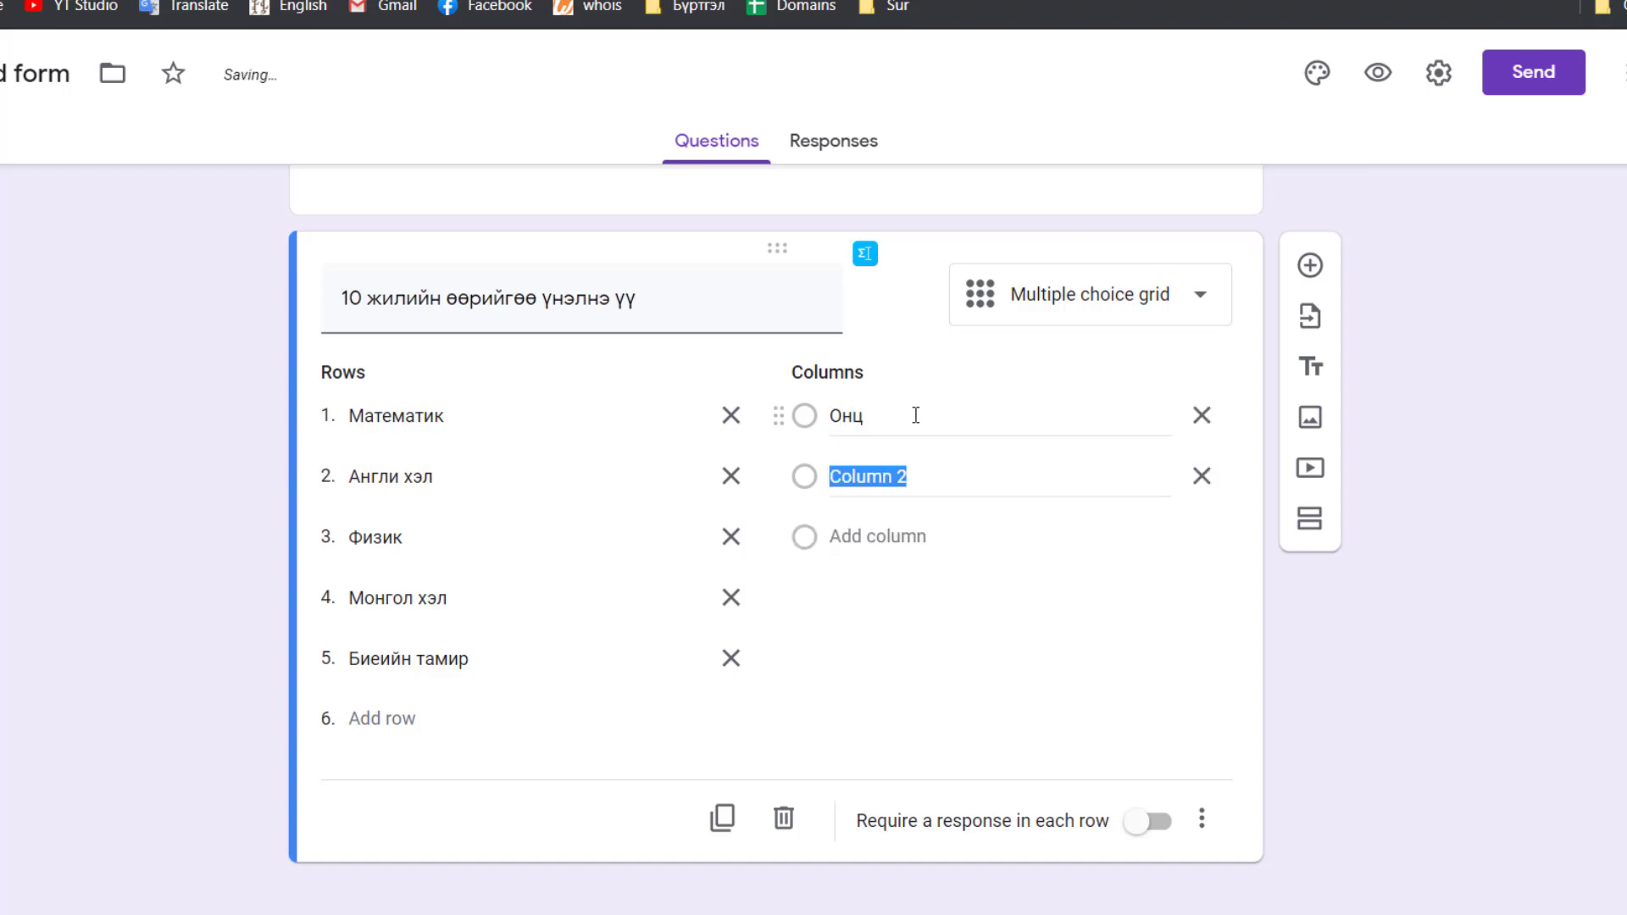
{"action": "type", "text": "с"}
{"action": "key", "text": "BackSpace"}
{"action": "type", "text": "Дажгүй"}
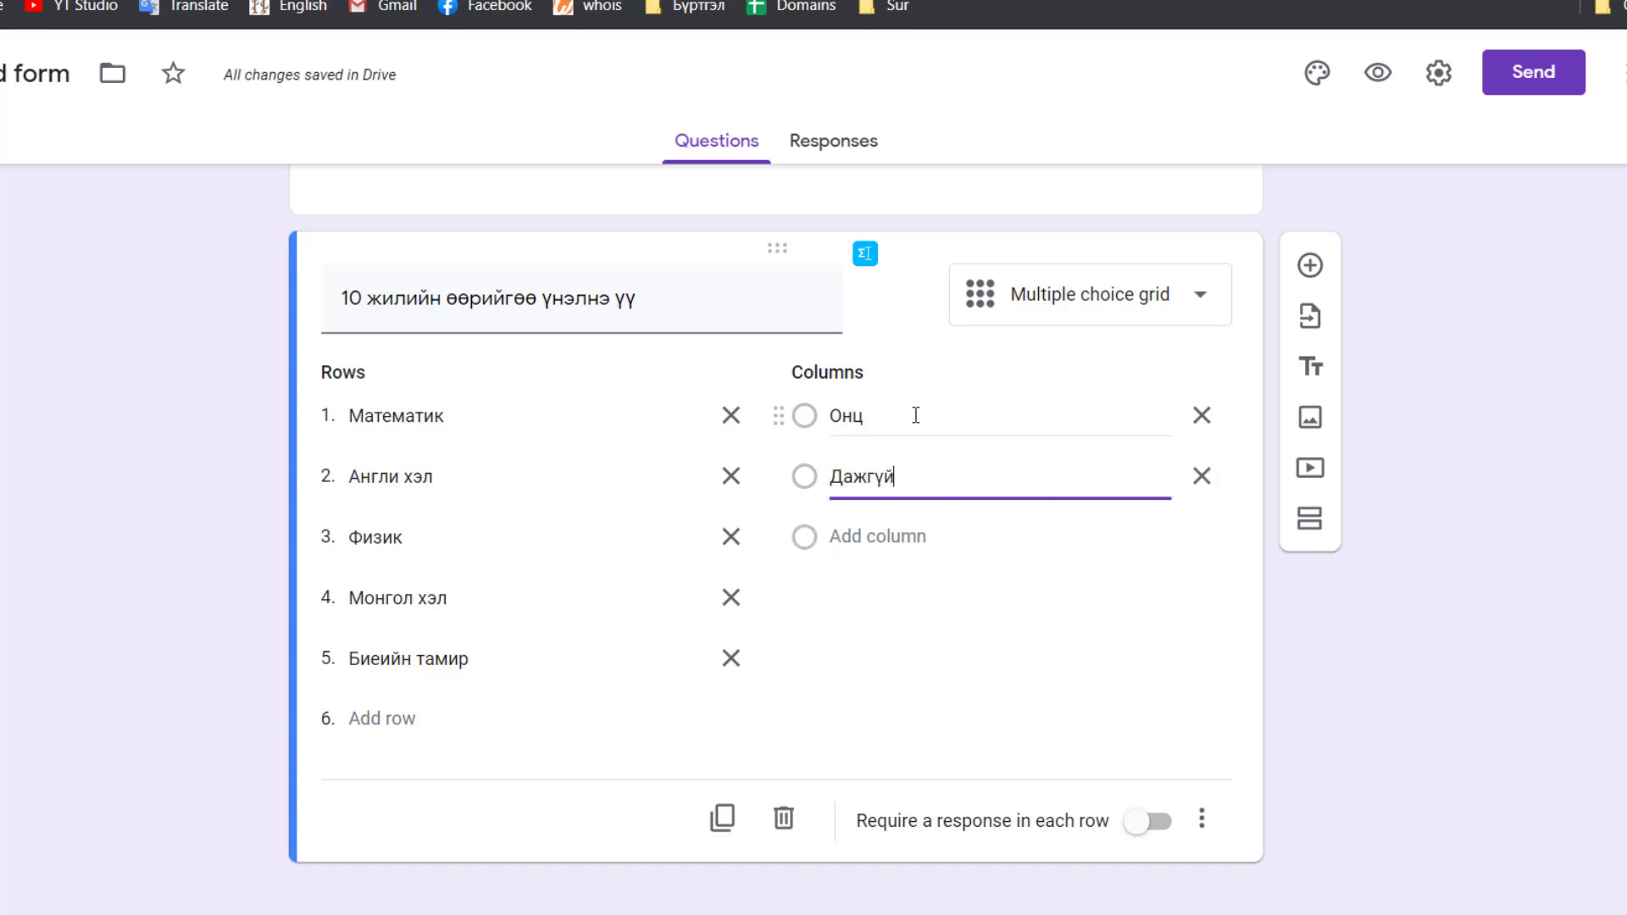
{"action": "key", "text": "Return"}
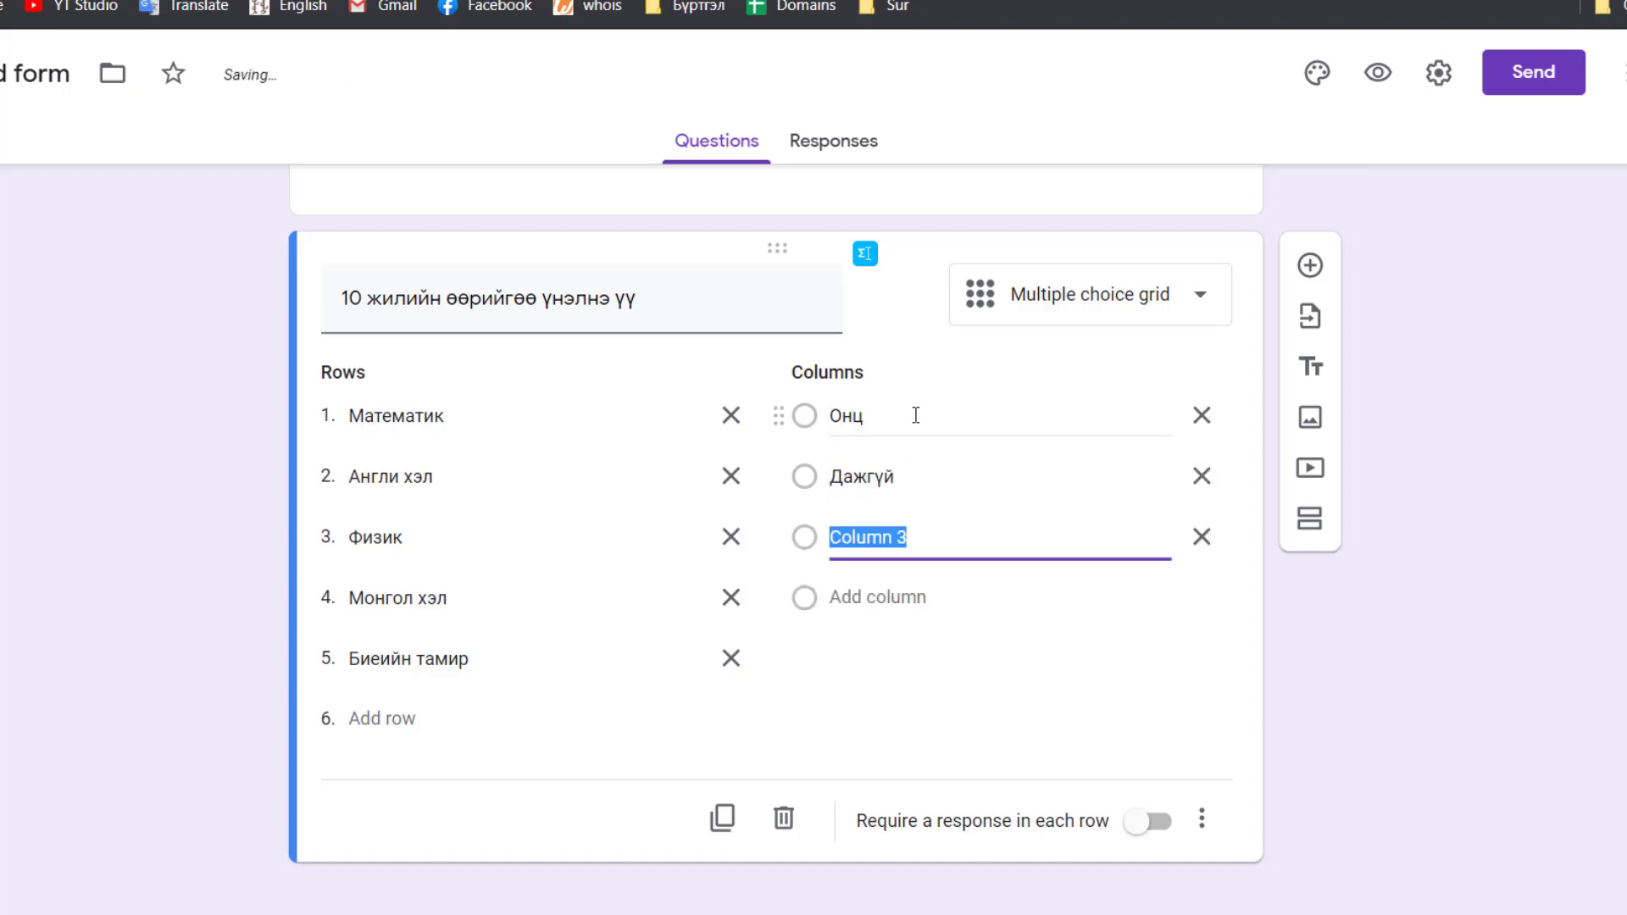
{"action": "type", "text": "Ду"}
{"action": "key", "text": "BackSpace"}
{"action": "key", "text": "BackSpace"}
{"action": "type", "text": "м"}
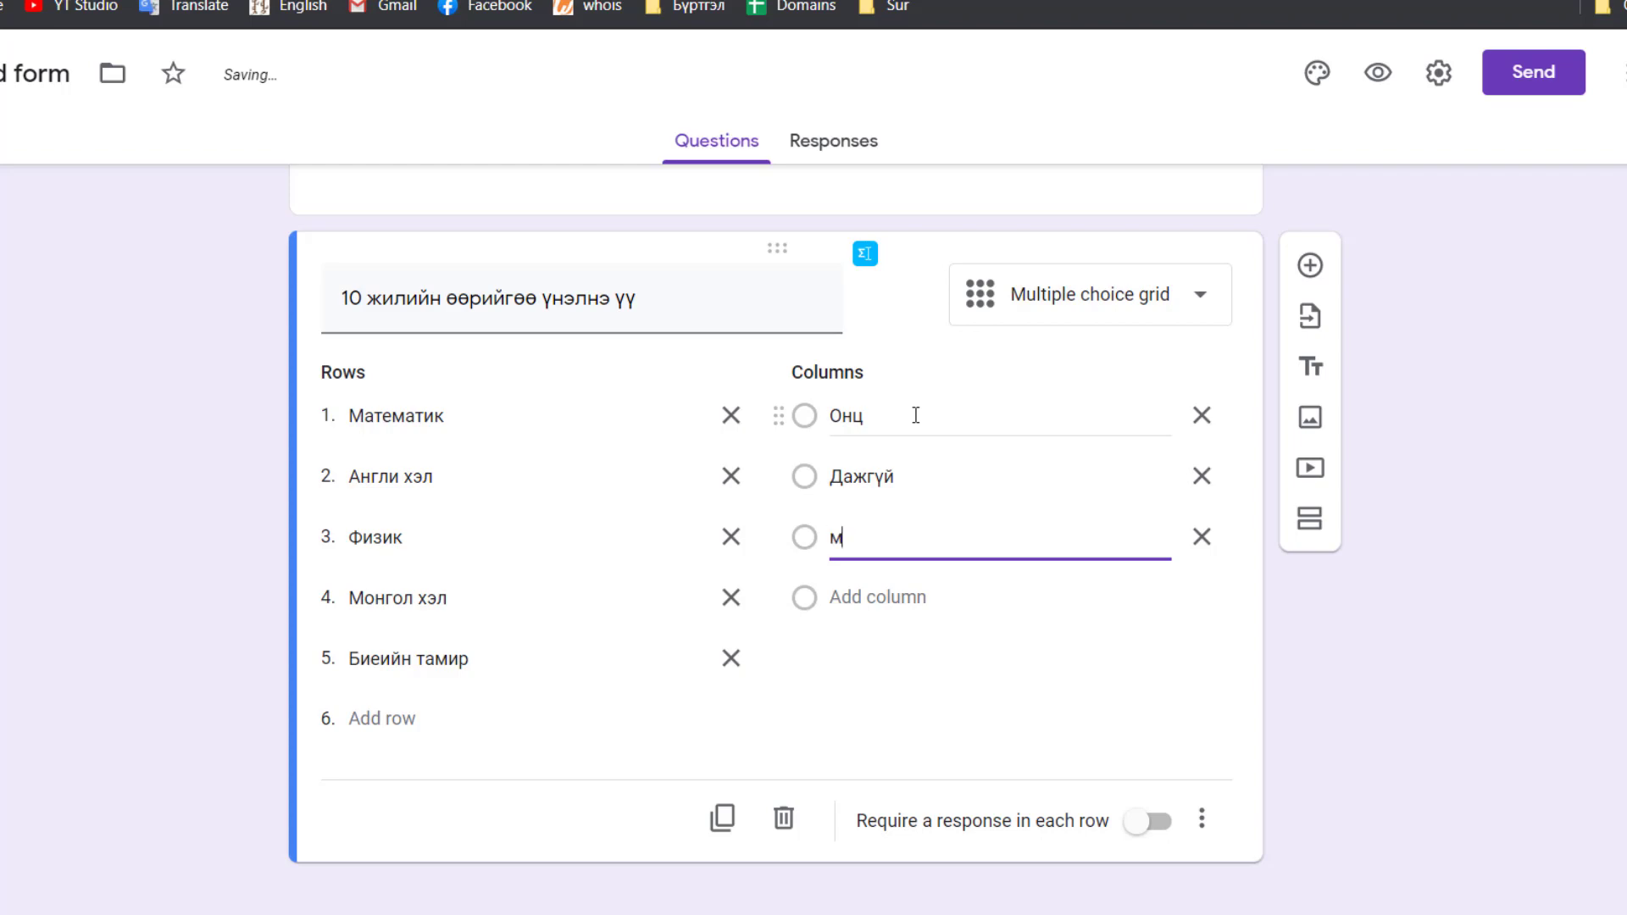
{"action": "type", "text": "уу байсан"}
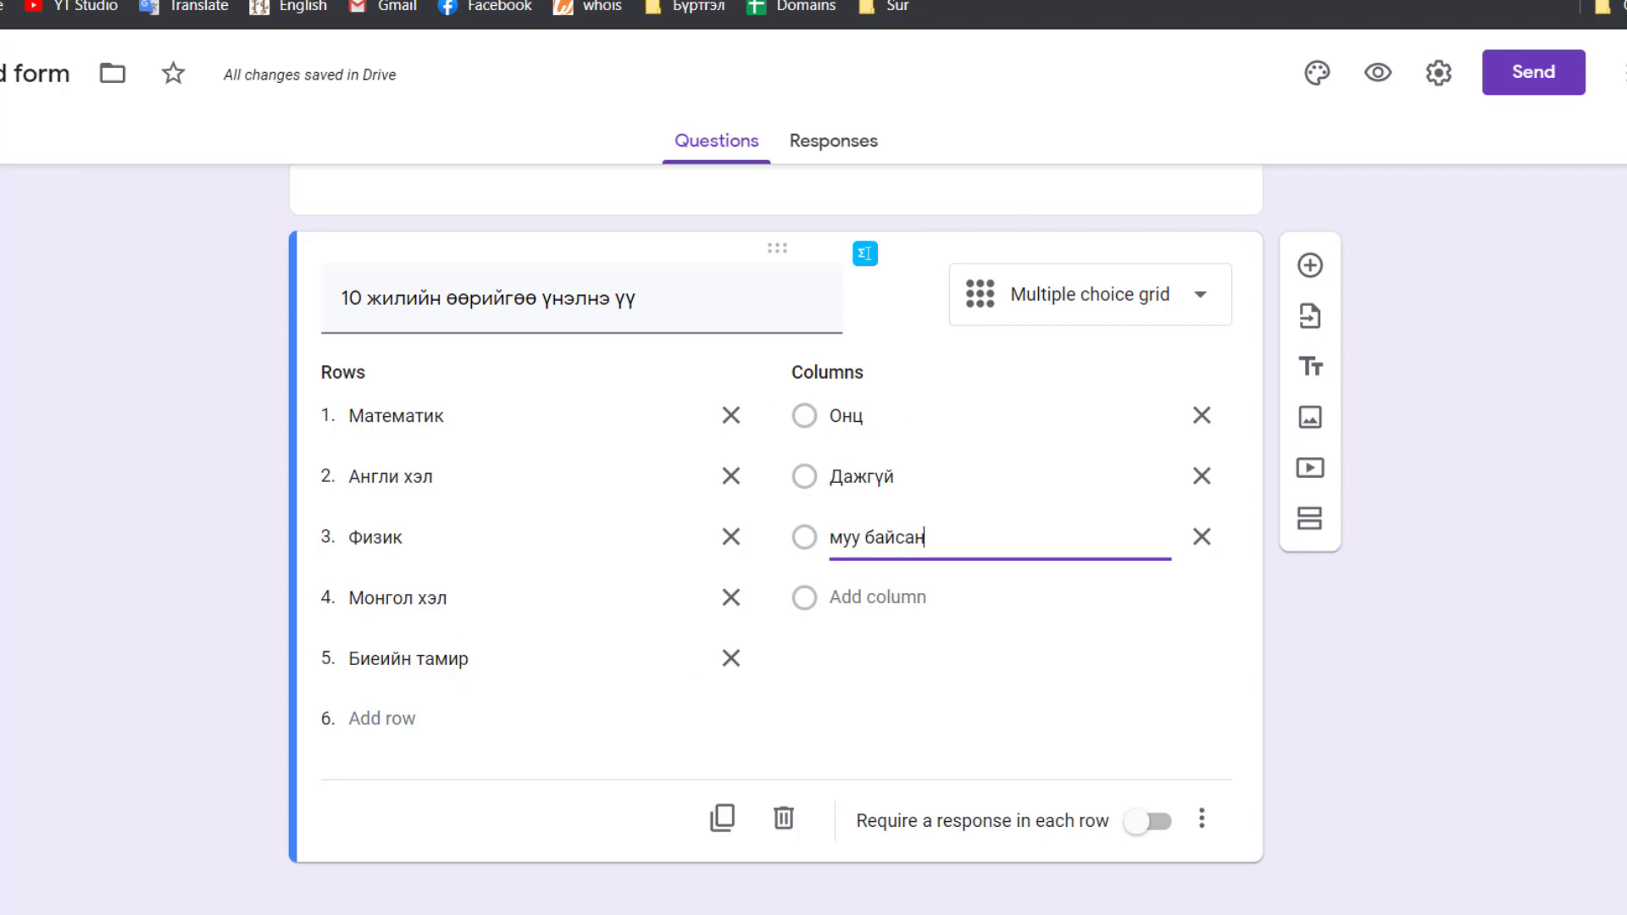
Open the form preview and go to the "10 жилийн өөрийгөө үнэлнэ үү" grid question.
{"action": "left_click", "coordinate": [1377, 73]}
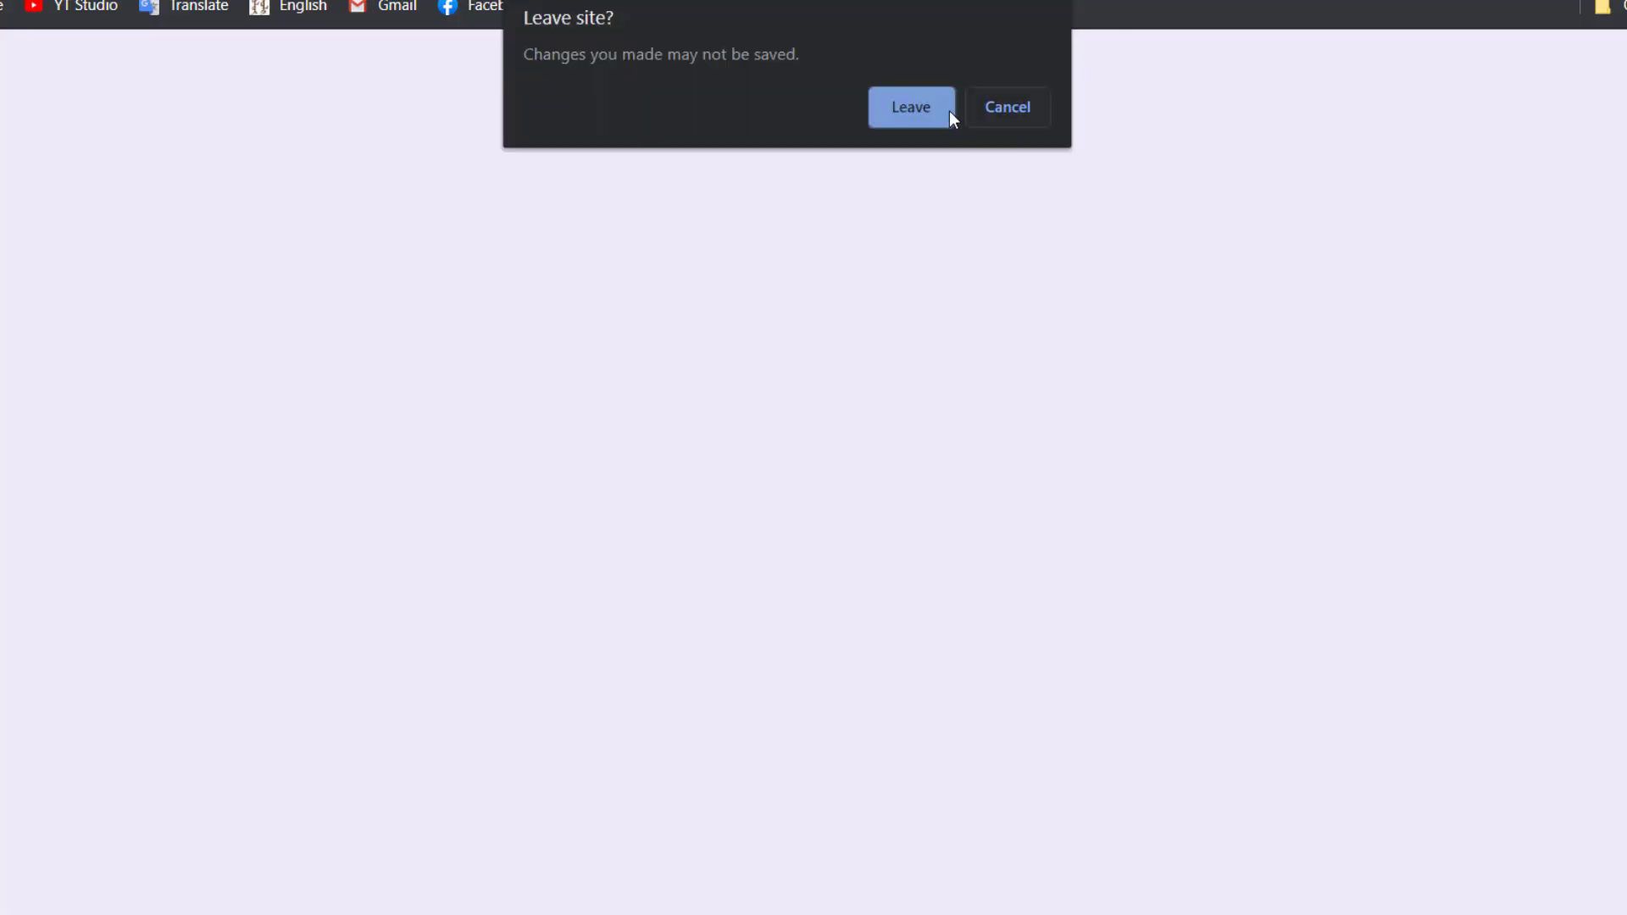
{"action": "left_click", "coordinate": [927, 114]}
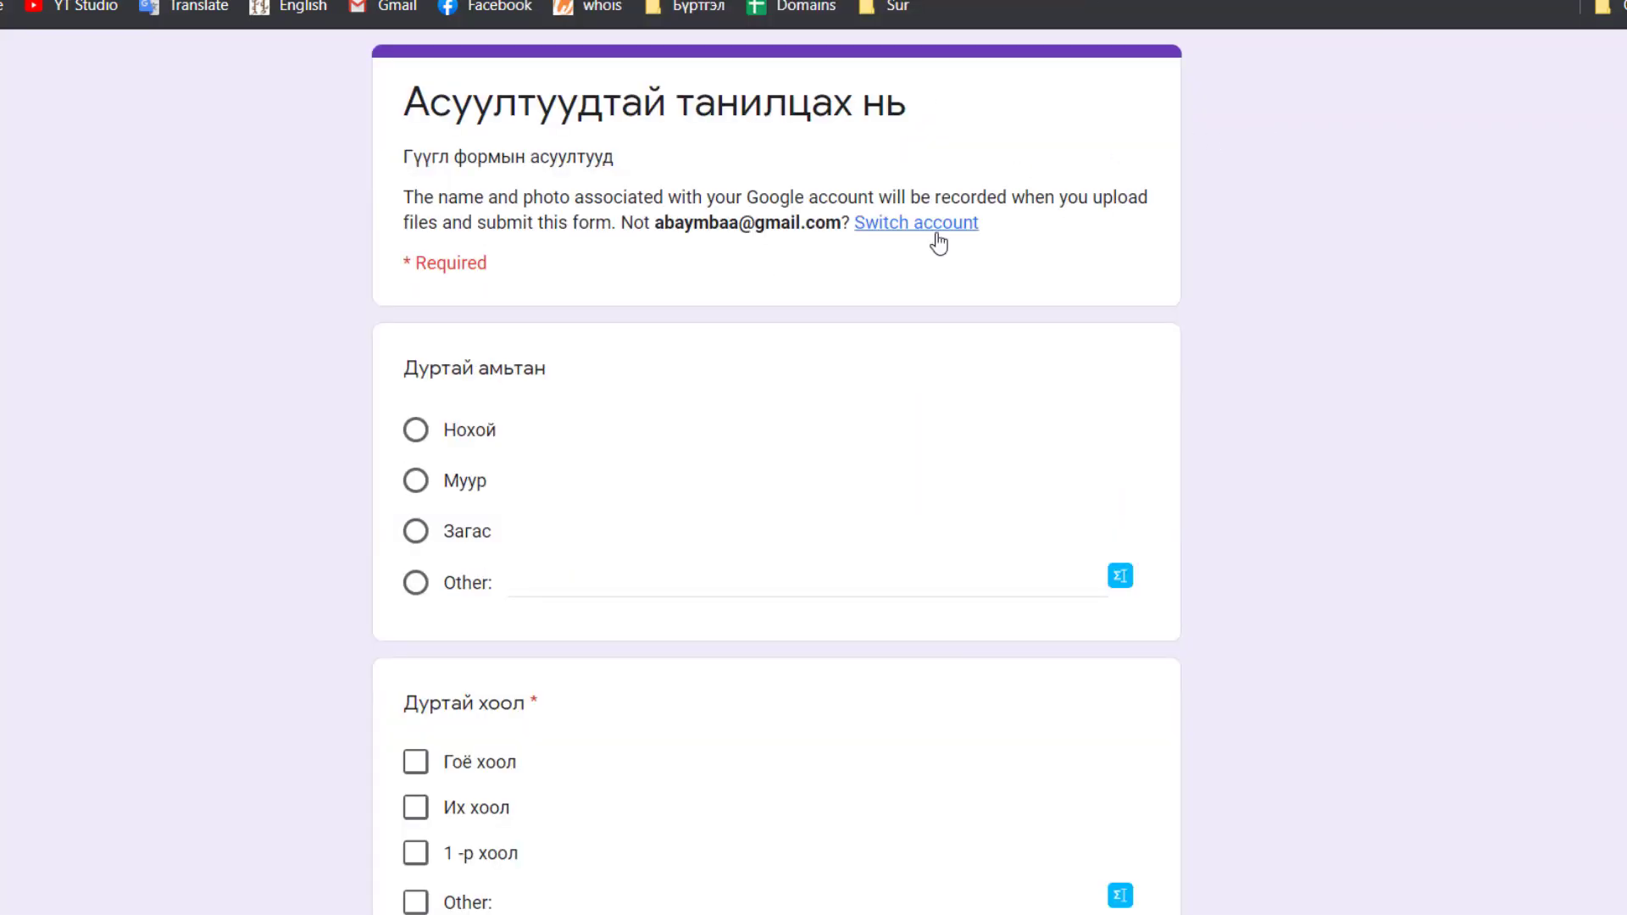
{"action": "scroll", "coordinate": [1141, 566], "scroll_direction": "down", "scroll_amount": 15}
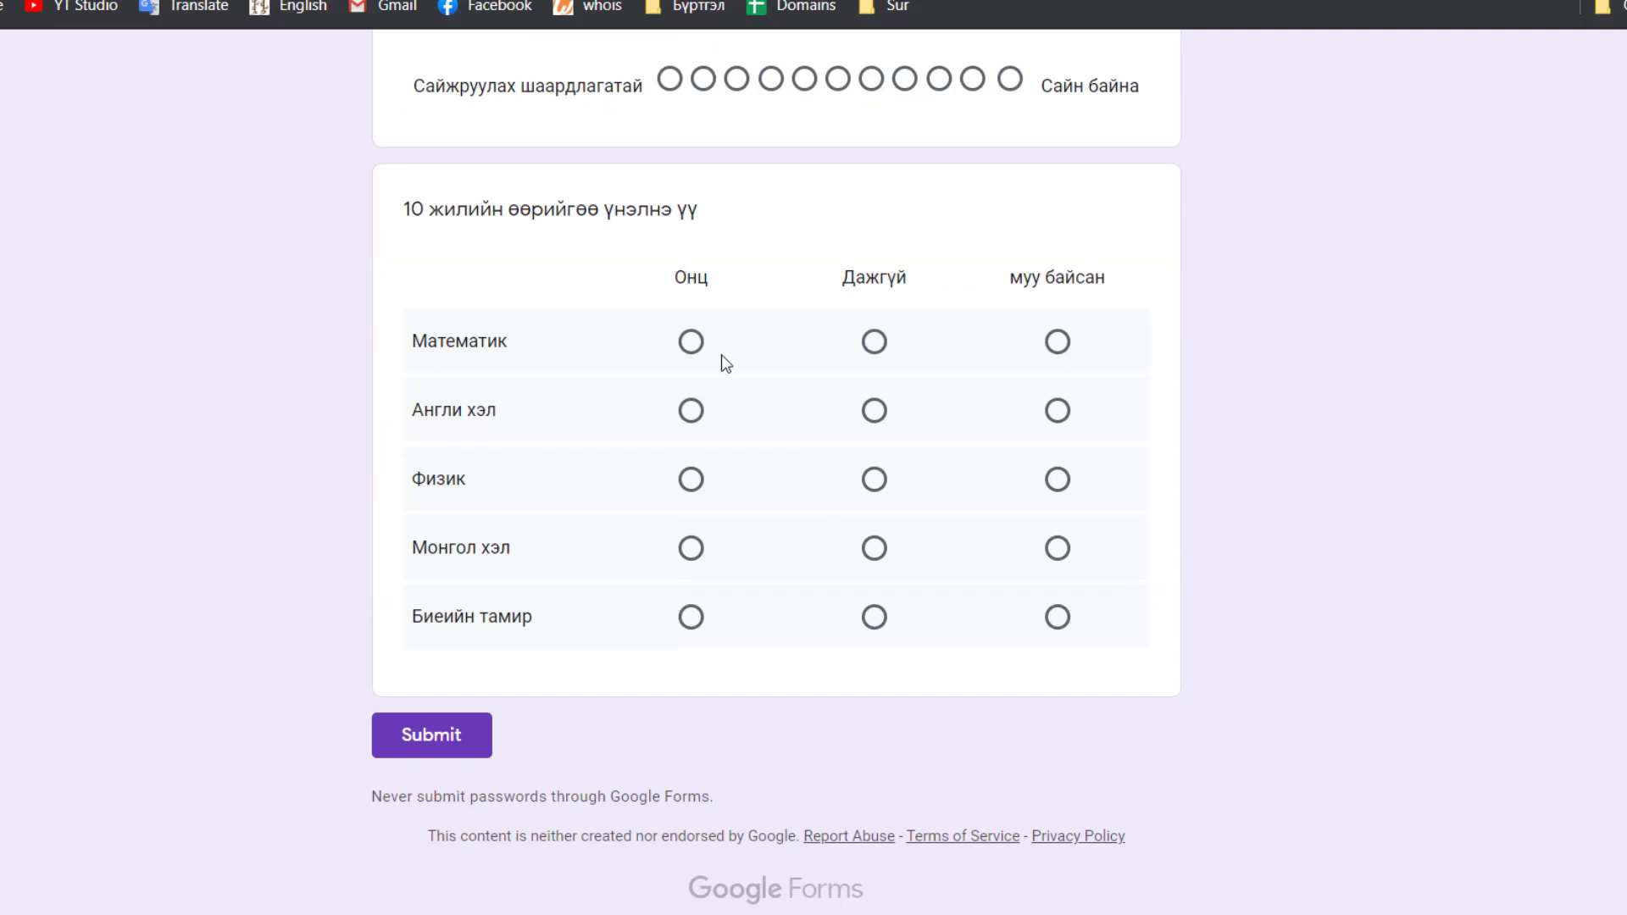
Test the grid in the preview: Математик and Биеийн тамир "Онц", Англи хэл and Физик "Дажгүй", Монгол хэл "муу байсан".
{"action": "left_click", "coordinate": [690, 348]}
{"action": "left_click", "coordinate": [876, 413]}
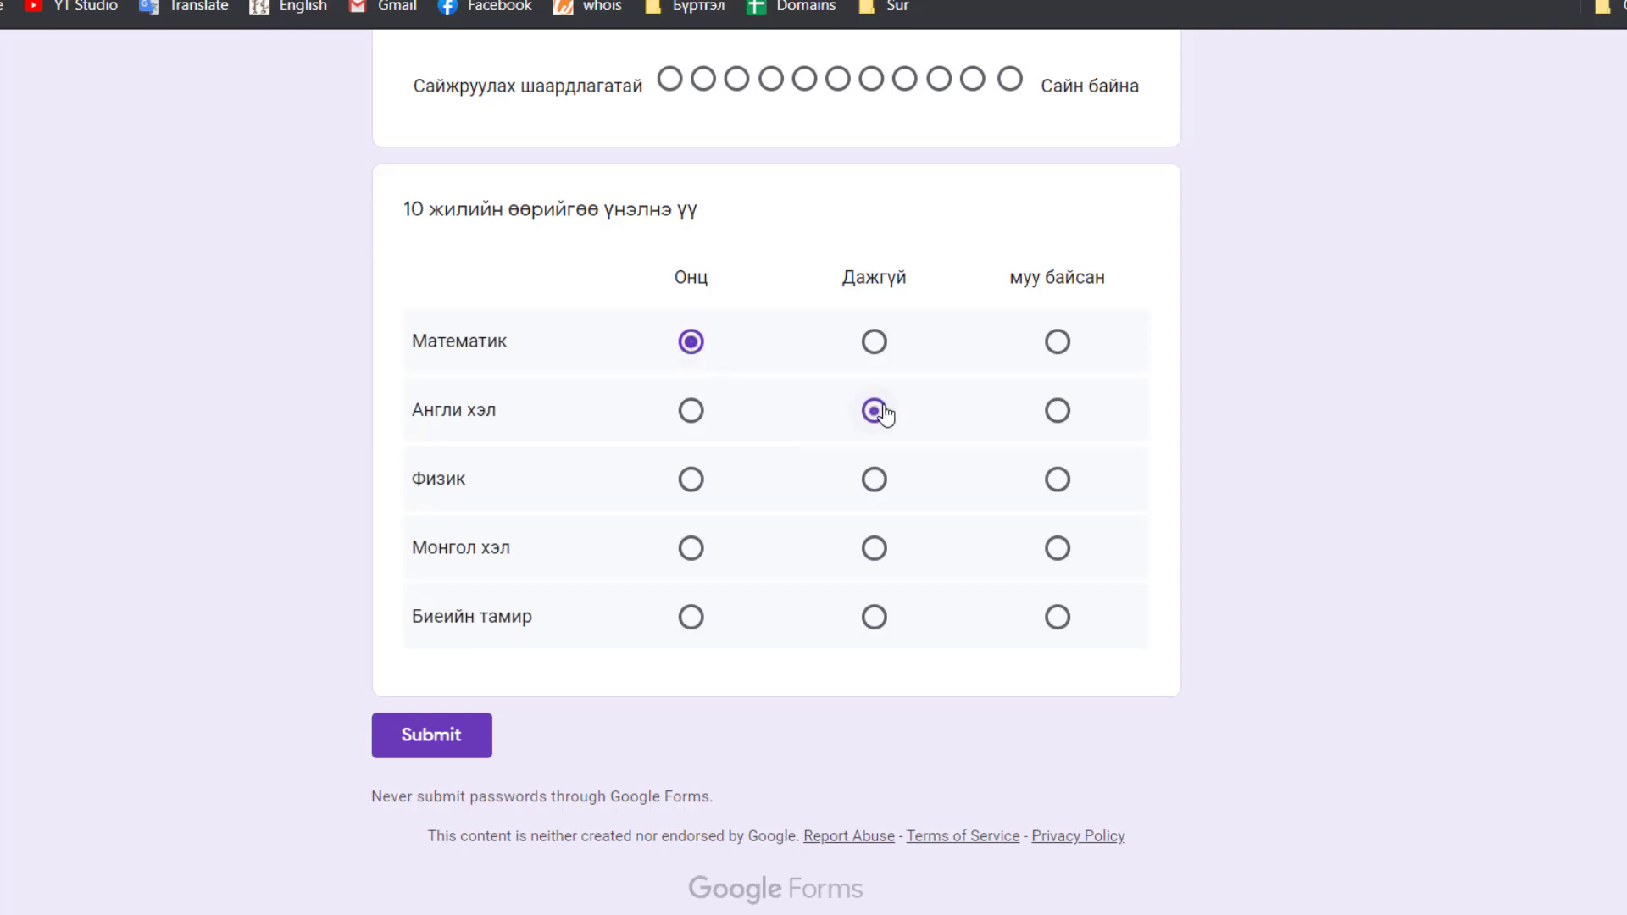
{"action": "left_click", "coordinate": [873, 484]}
{"action": "left_click", "coordinate": [1057, 556]}
{"action": "left_click", "coordinate": [686, 627]}
{"action": "left_click", "coordinate": [874, 619]}
{"action": "left_click", "coordinate": [693, 620]}
{"action": "left_click", "coordinate": [874, 625]}
{"action": "left_click", "coordinate": [693, 623]}
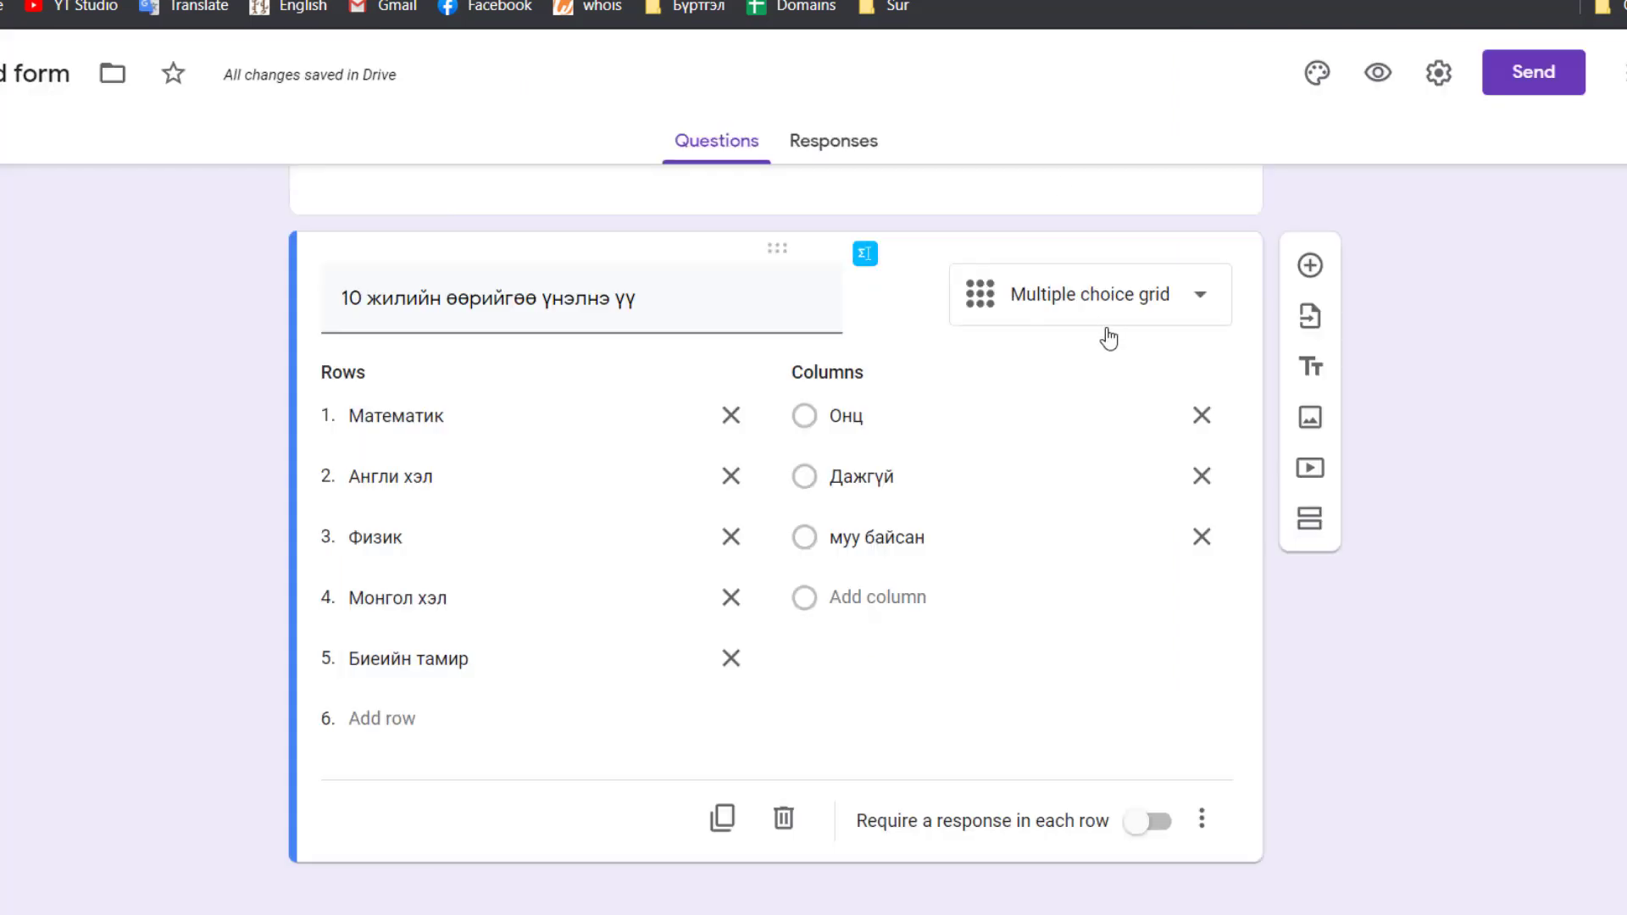
{"action": "left_click", "coordinate": [1116, 301]}
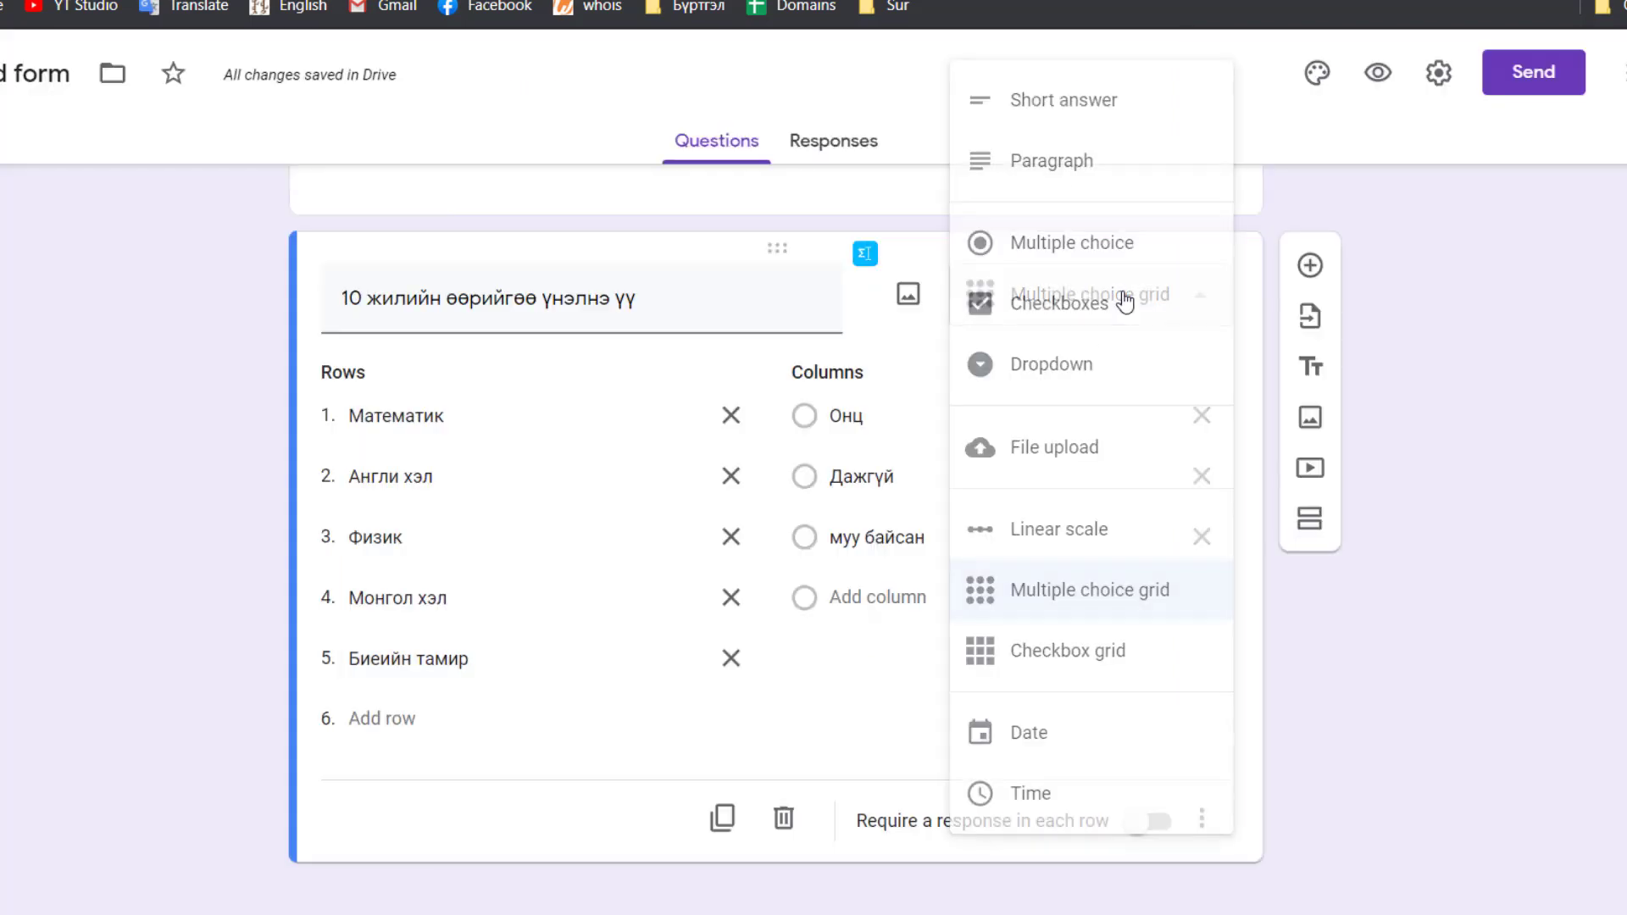
{"action": "left_click", "coordinate": [1074, 652]}
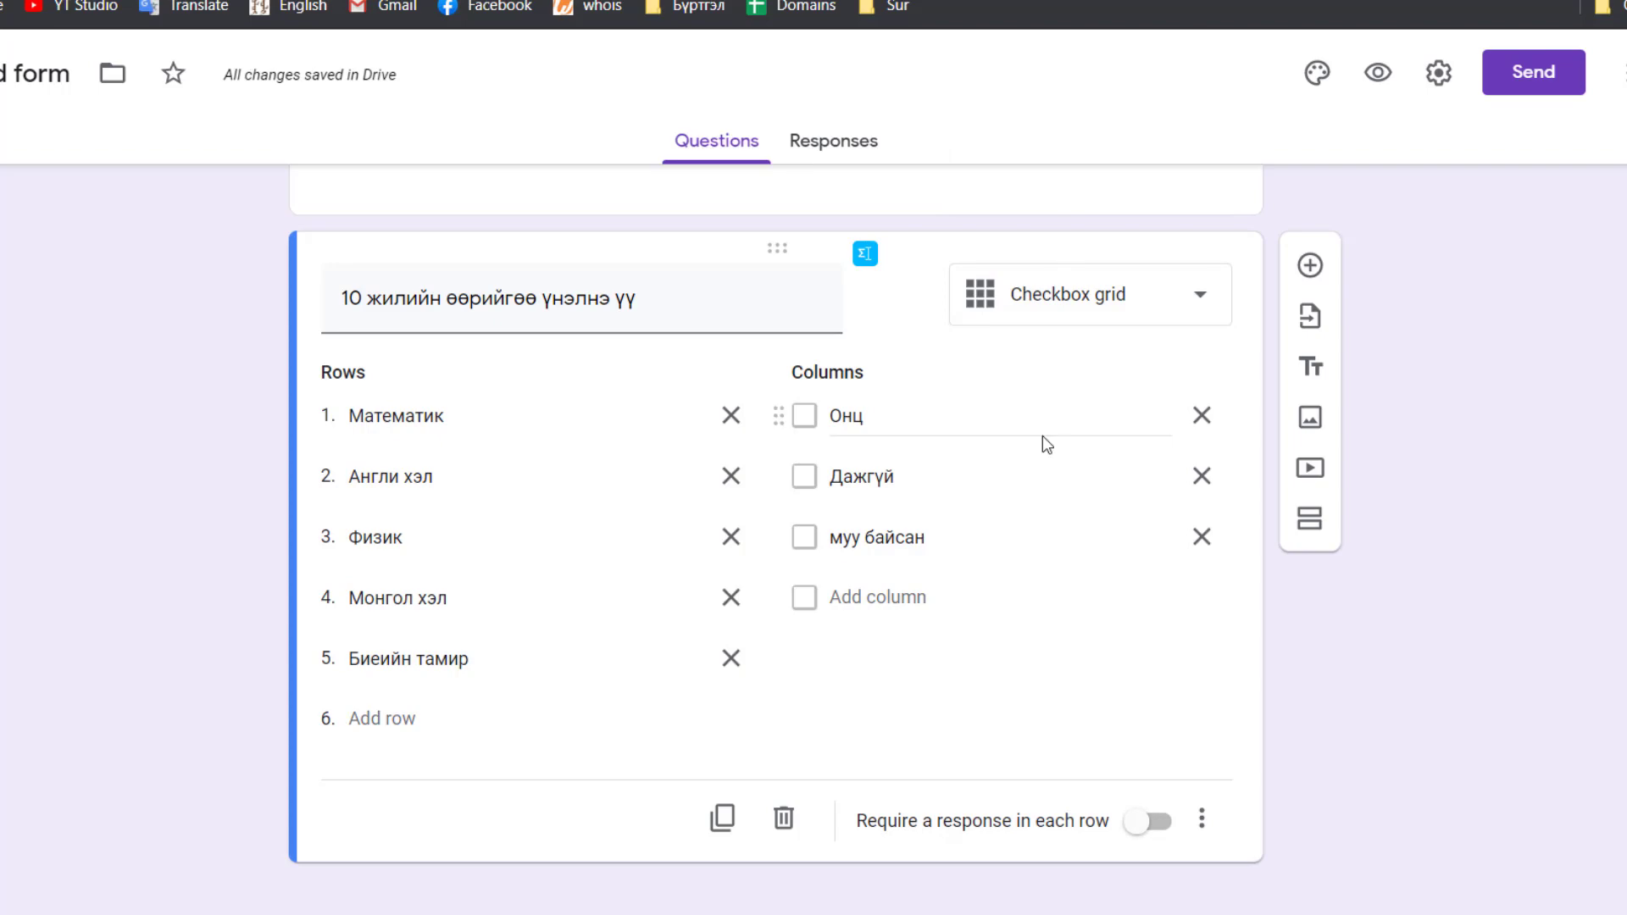
{"action": "scroll", "coordinate": [1044, 441], "scroll_direction": "up", "scroll_amount": 5}
{"action": "scroll", "coordinate": [1043, 439], "scroll_direction": "down", "scroll_amount": 5}
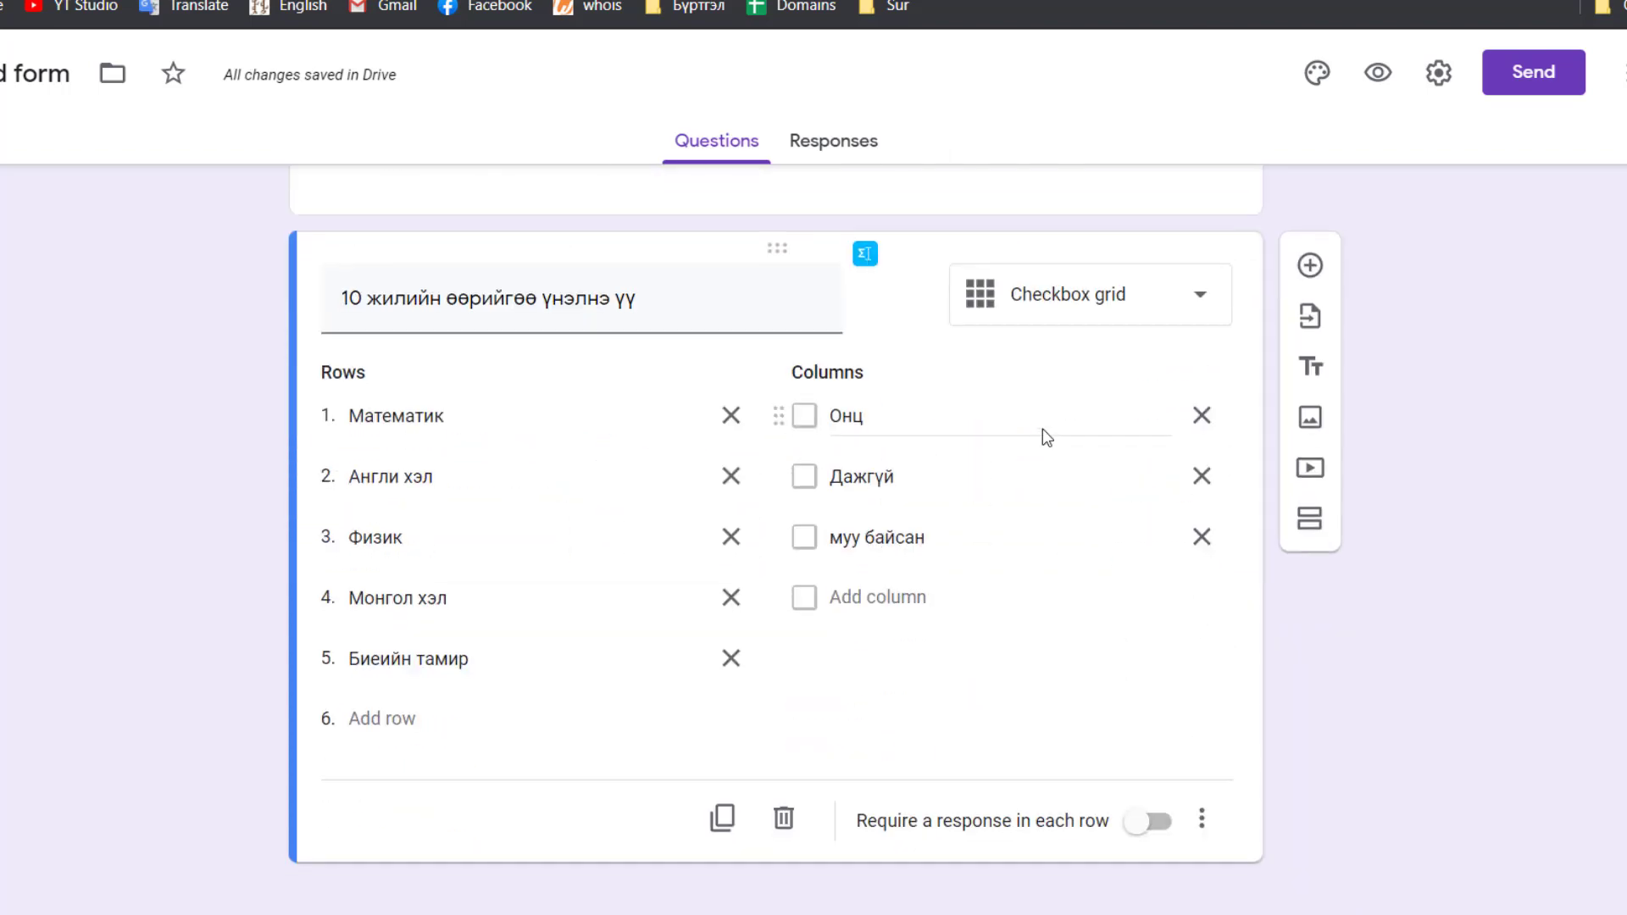
{"action": "left_click", "coordinate": [1090, 299]}
{"action": "left_click", "coordinate": [1020, 590]}
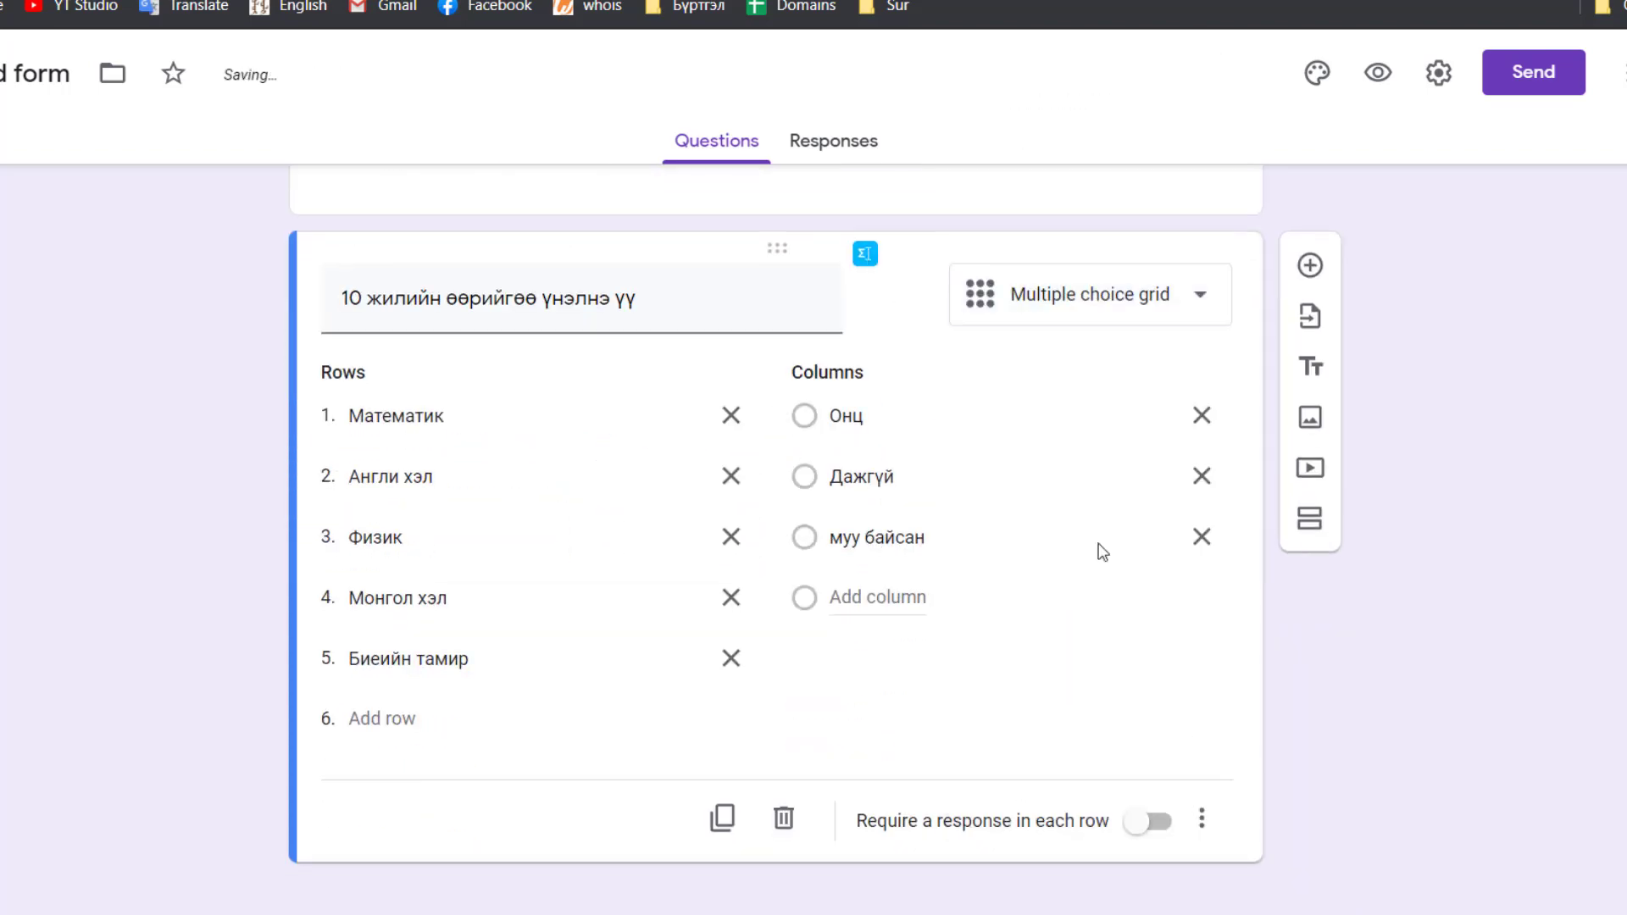
{"action": "left_click", "coordinate": [1310, 265]}
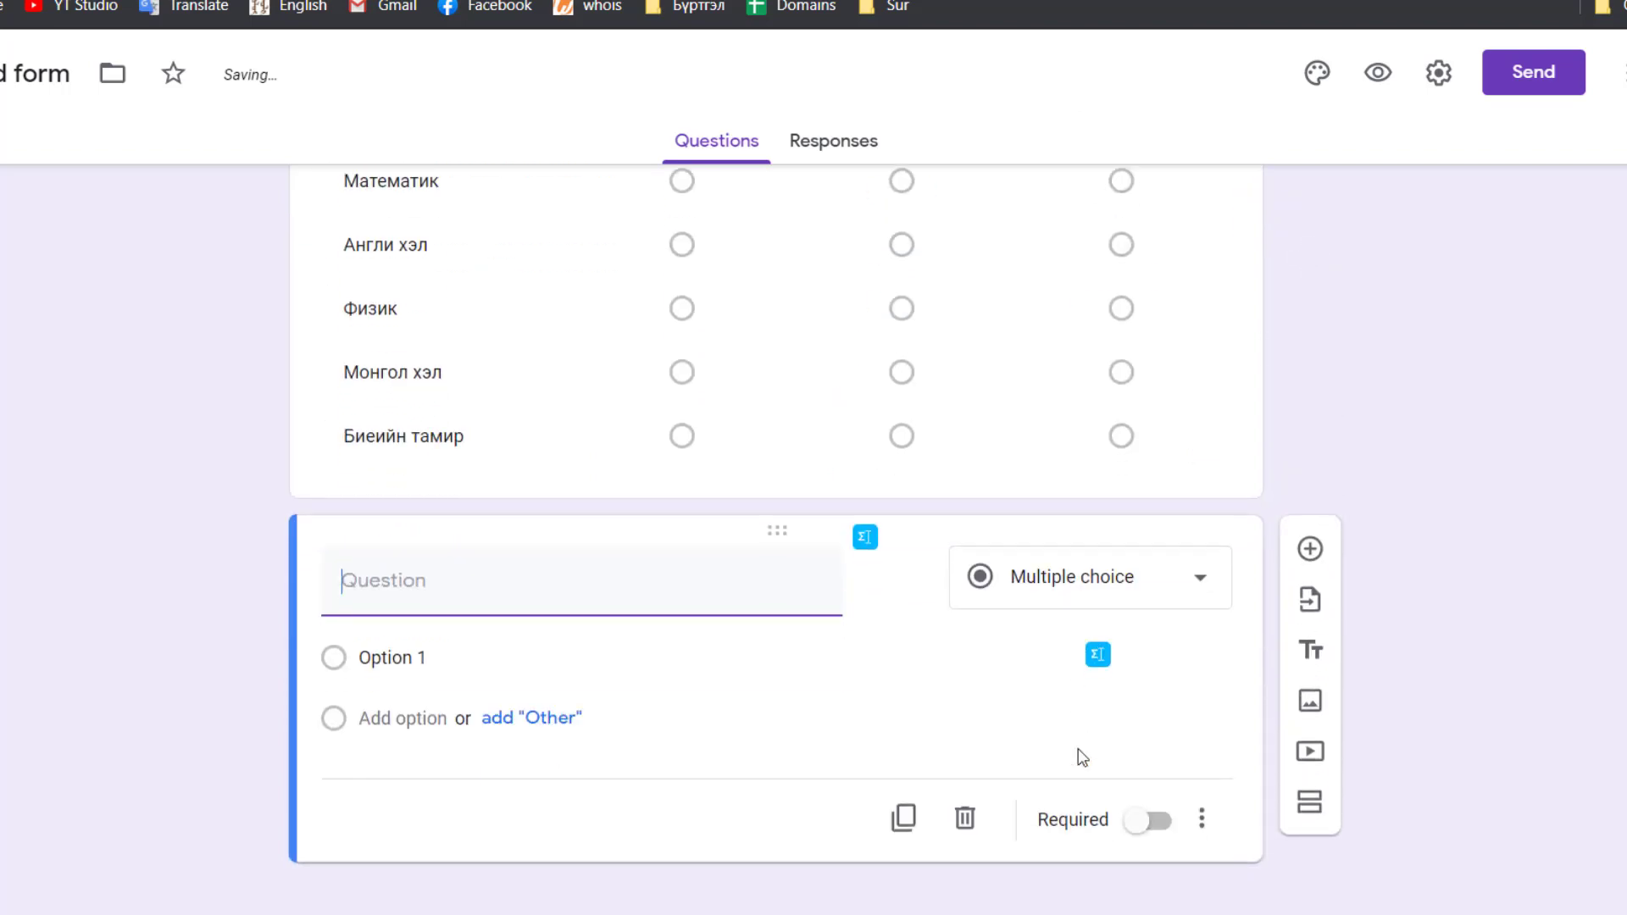
{"action": "scroll", "coordinate": [1082, 756], "scroll_direction": "up", "scroll_amount": 4}
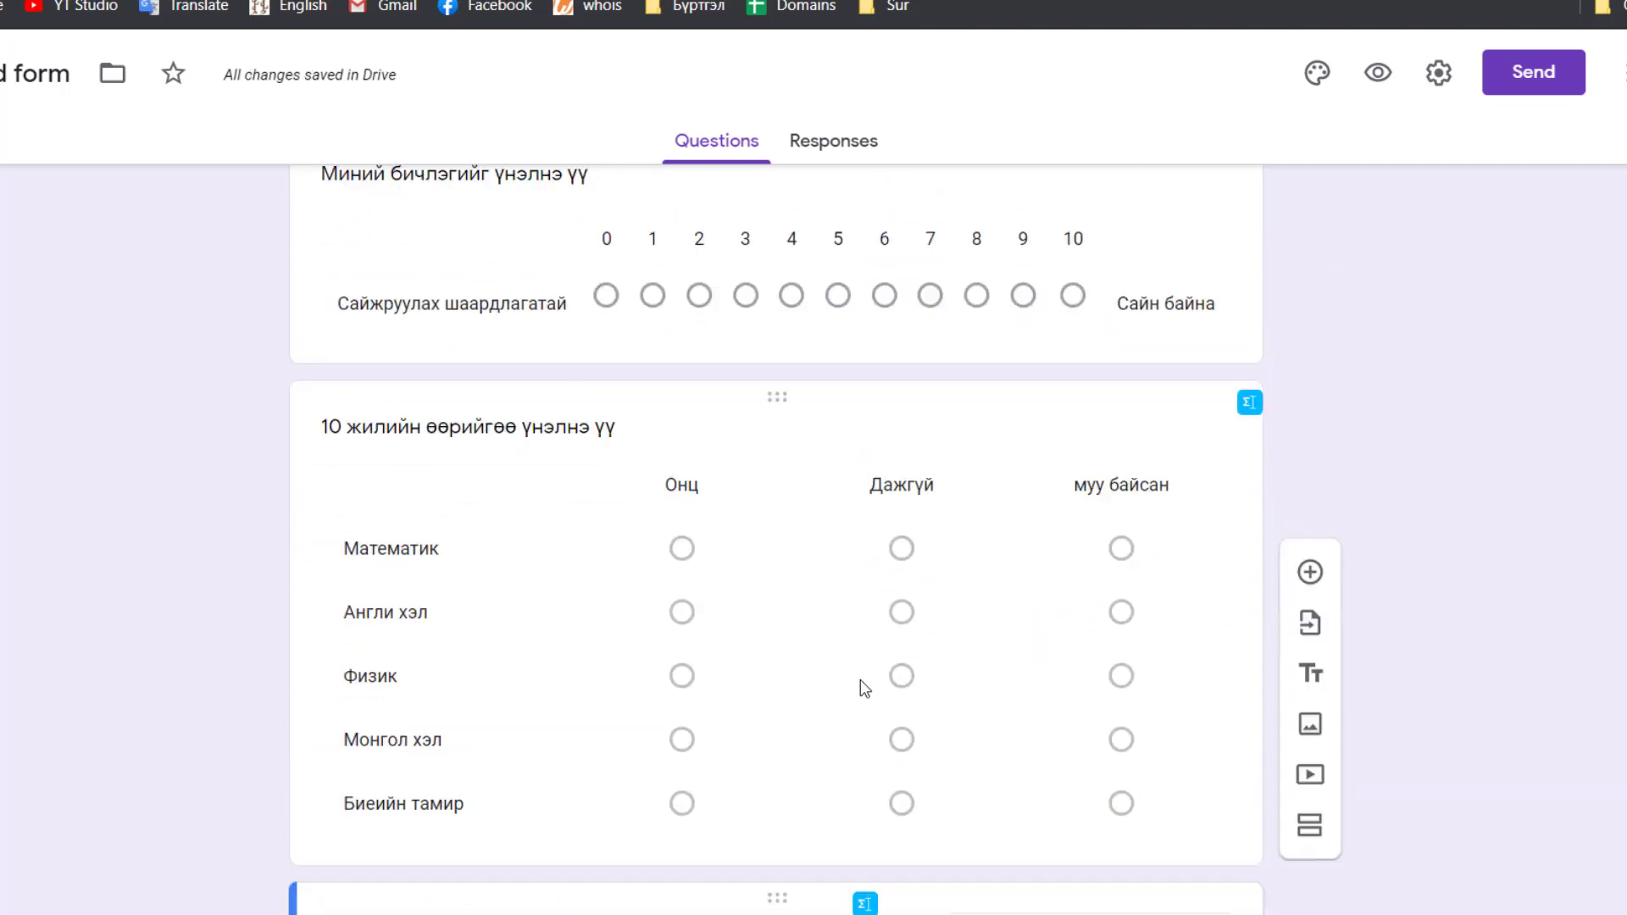
{"action": "scroll", "coordinate": [861, 680], "scroll_direction": "down", "scroll_amount": 4}
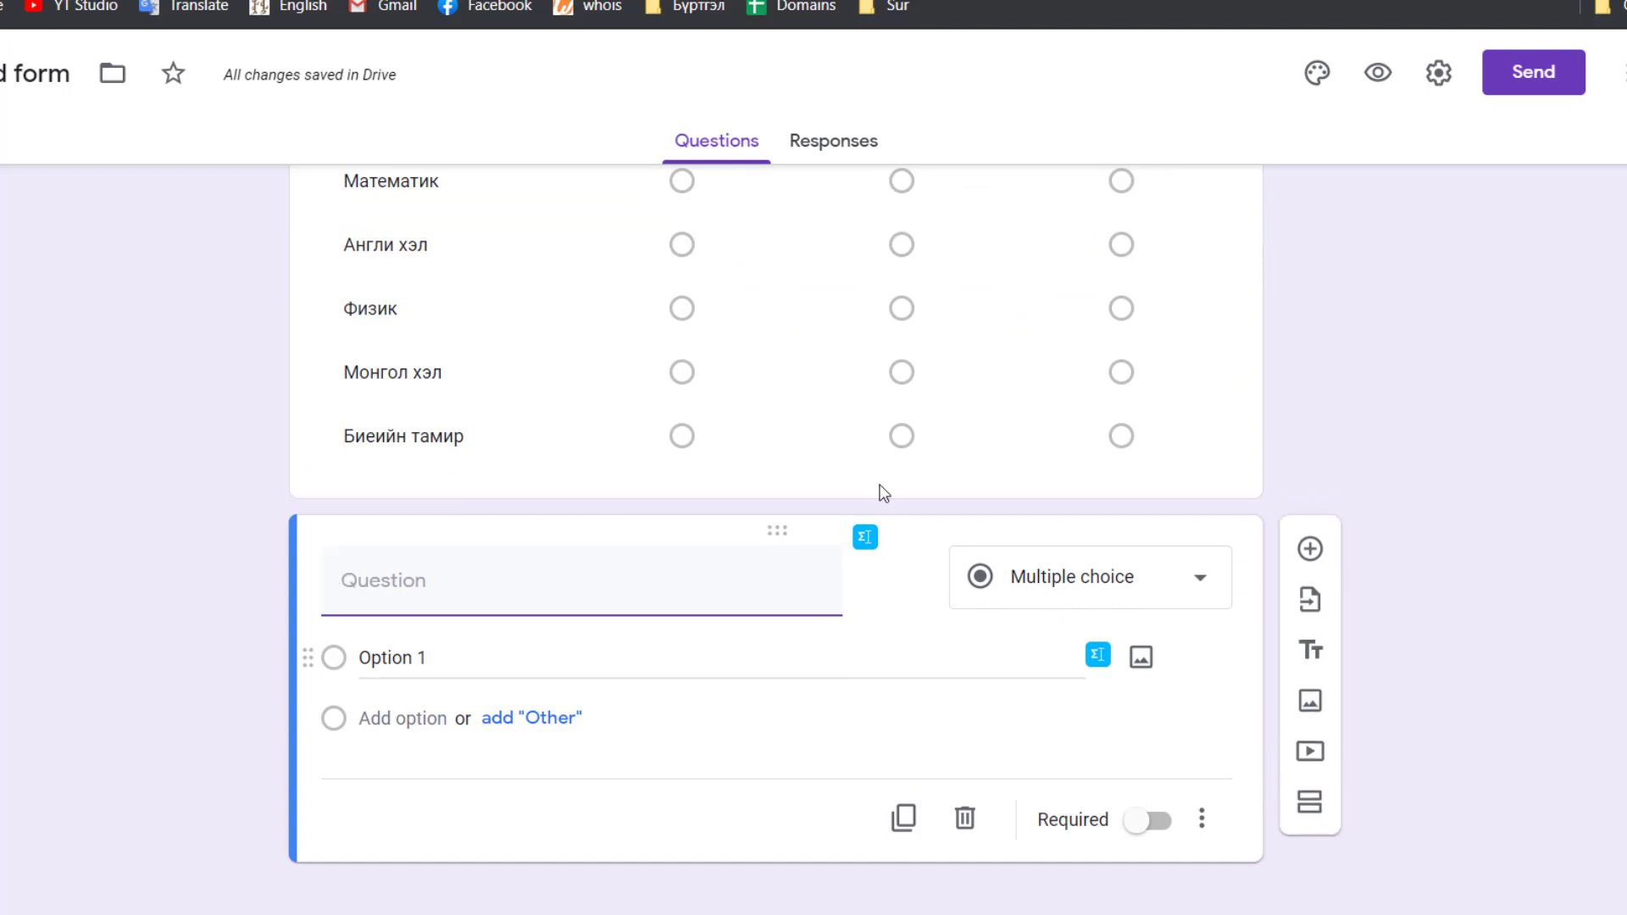
{"action": "left_click", "coordinate": [1150, 597]}
{"action": "left_click", "coordinate": [1090, 726]}
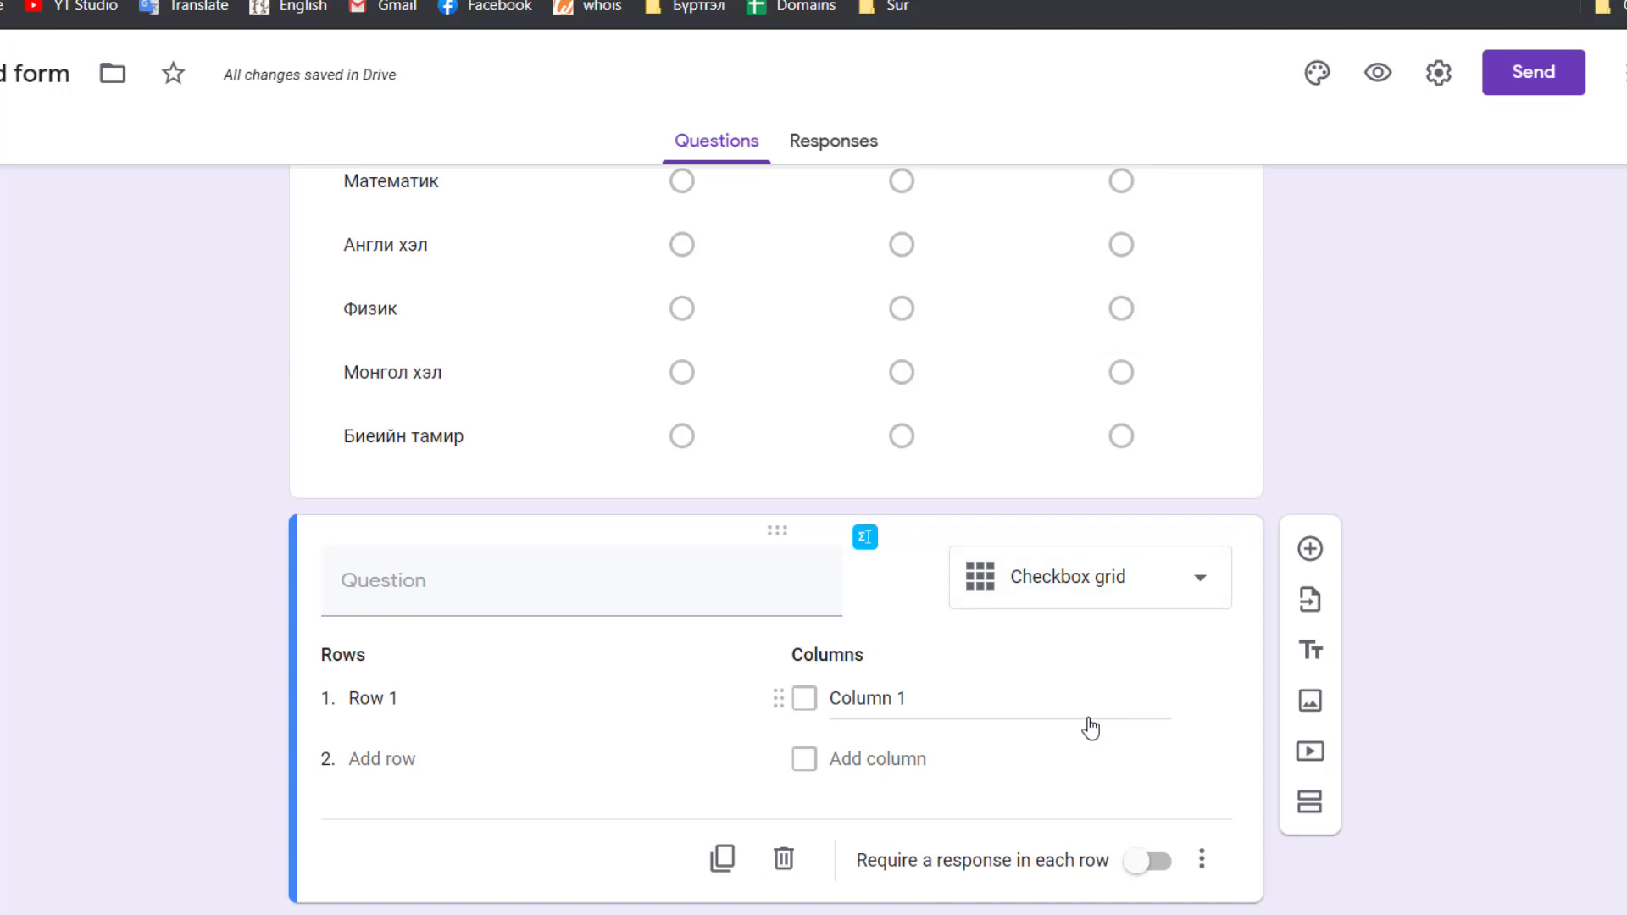
{"action": "left_click", "coordinate": [783, 860]}
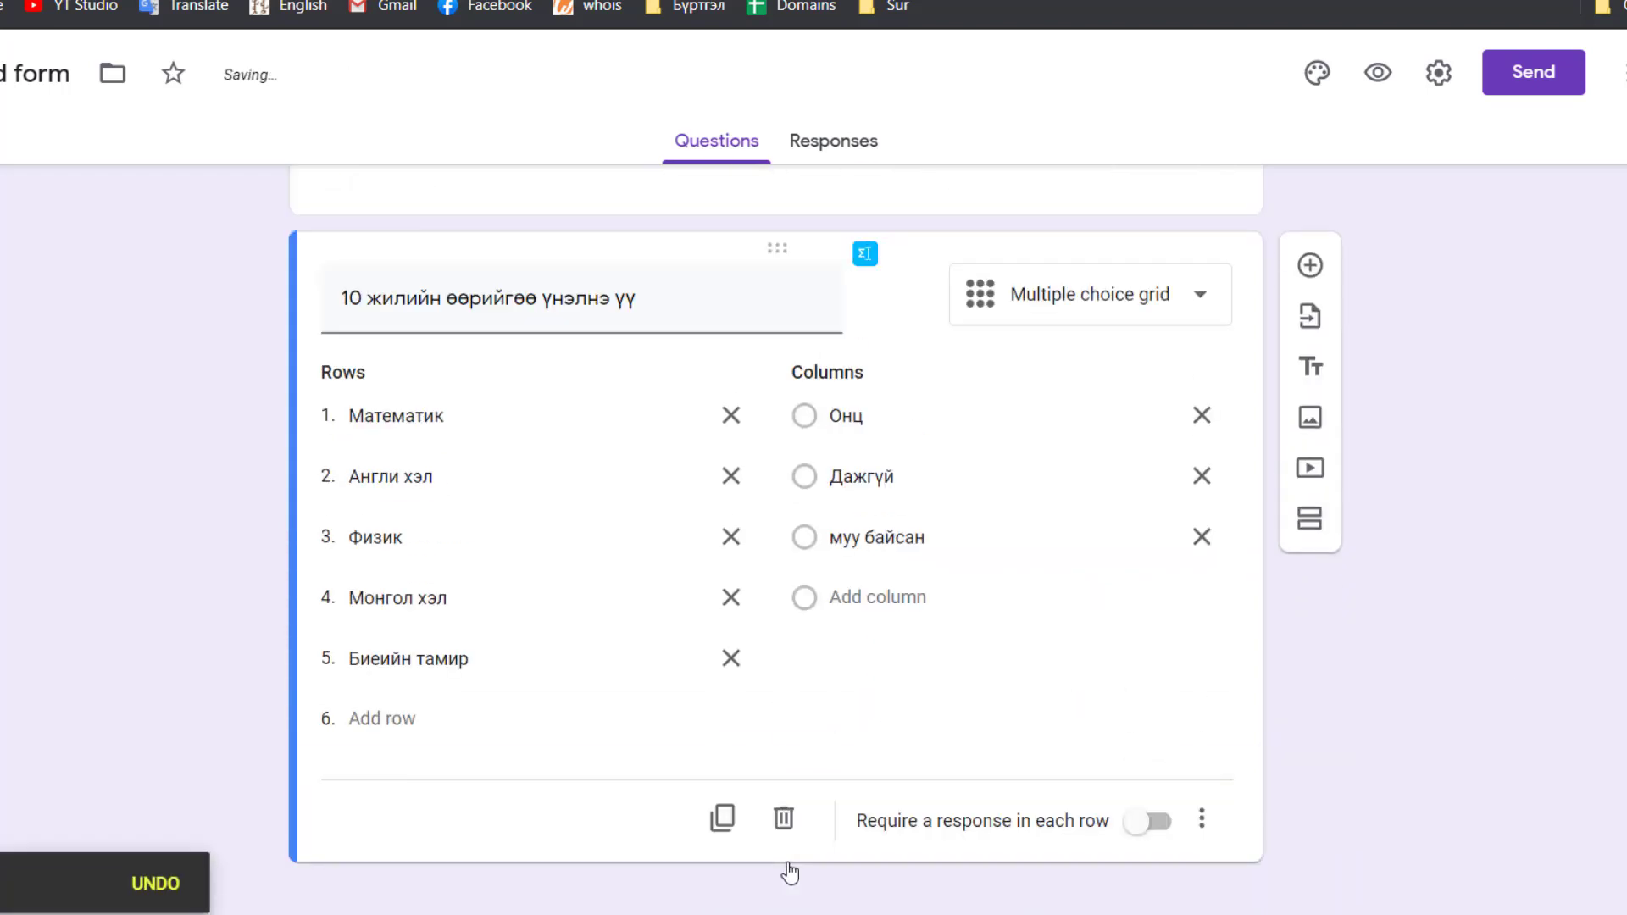
Duplicate the multiple choice grid question and change the copy's type to Checkbox grid.
{"action": "left_click", "coordinate": [723, 818]}
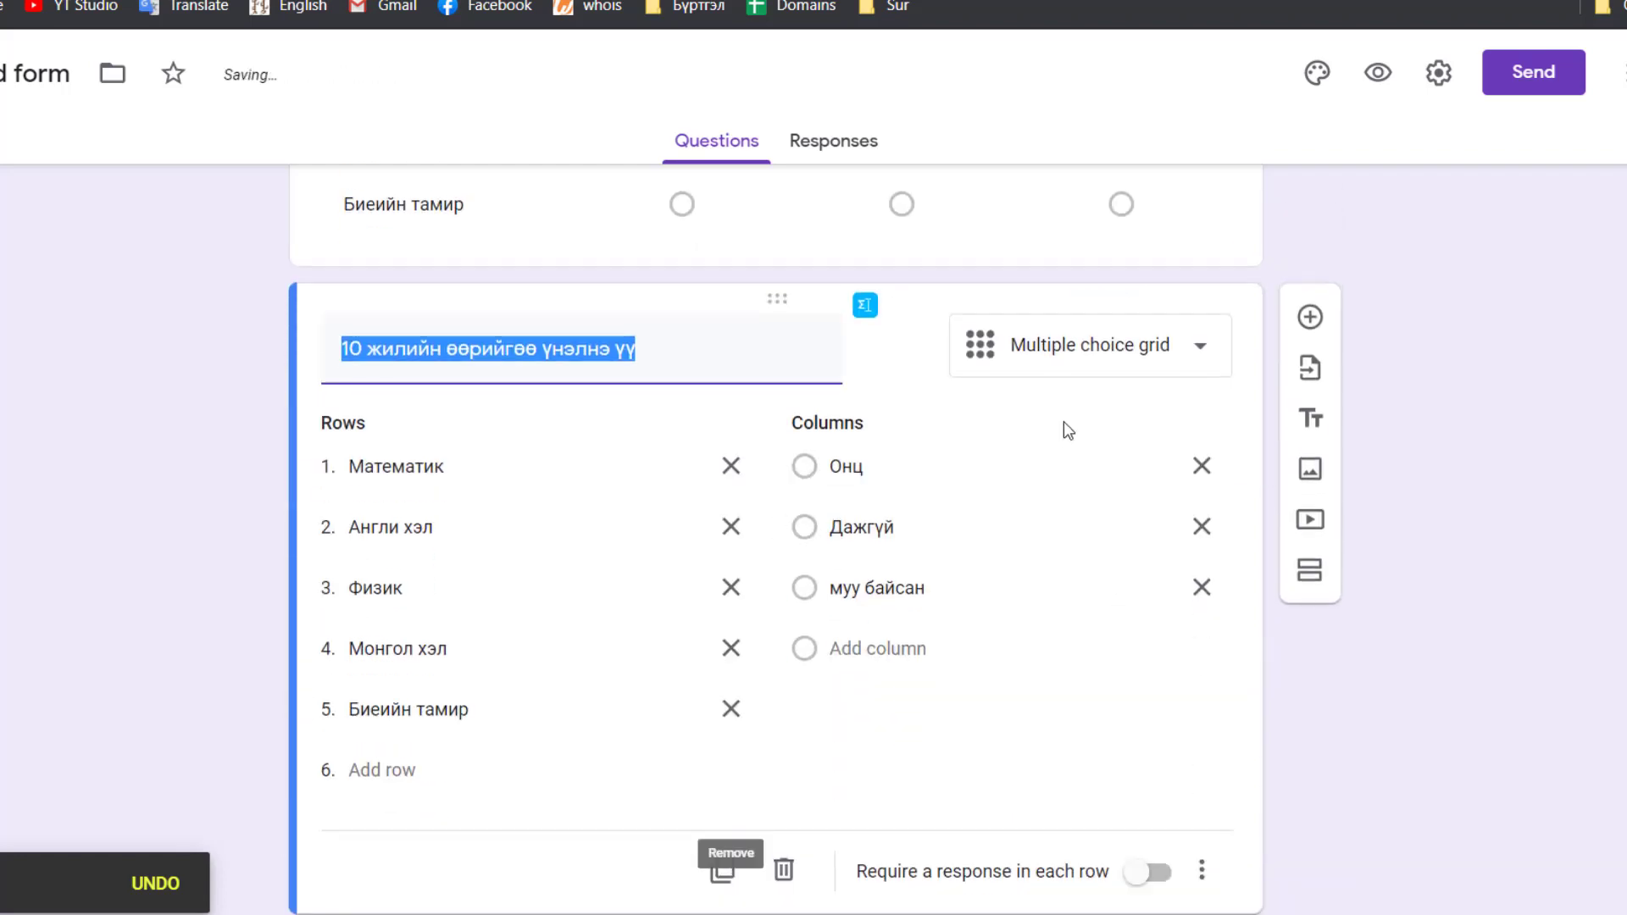
{"action": "left_click", "coordinate": [1129, 373]}
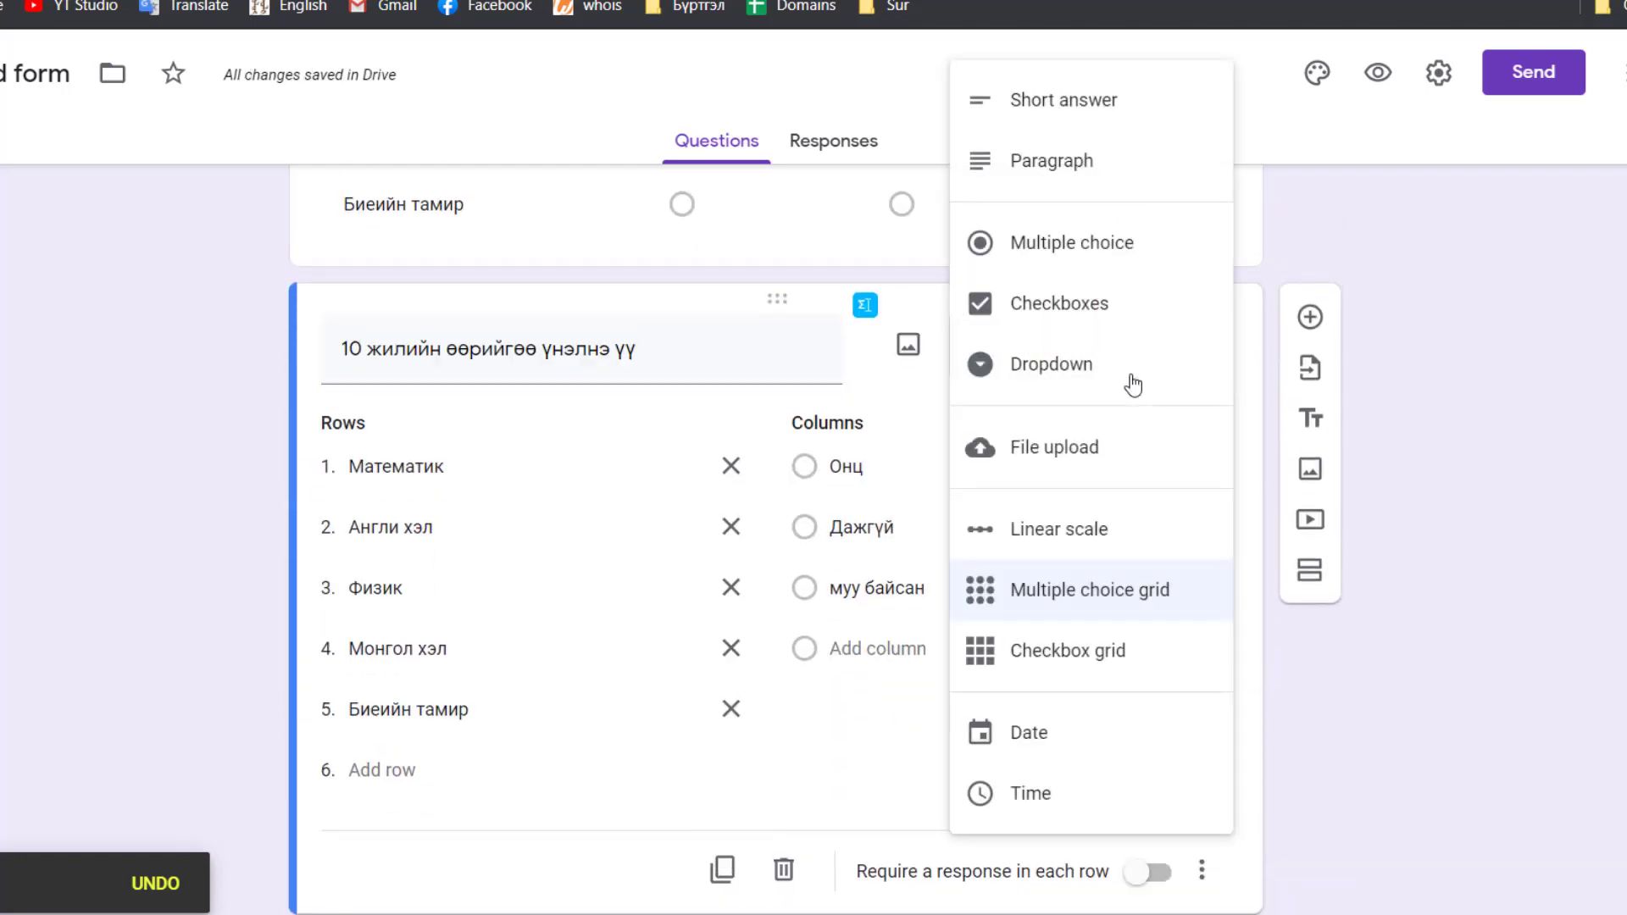
{"action": "left_click", "coordinate": [1093, 654]}
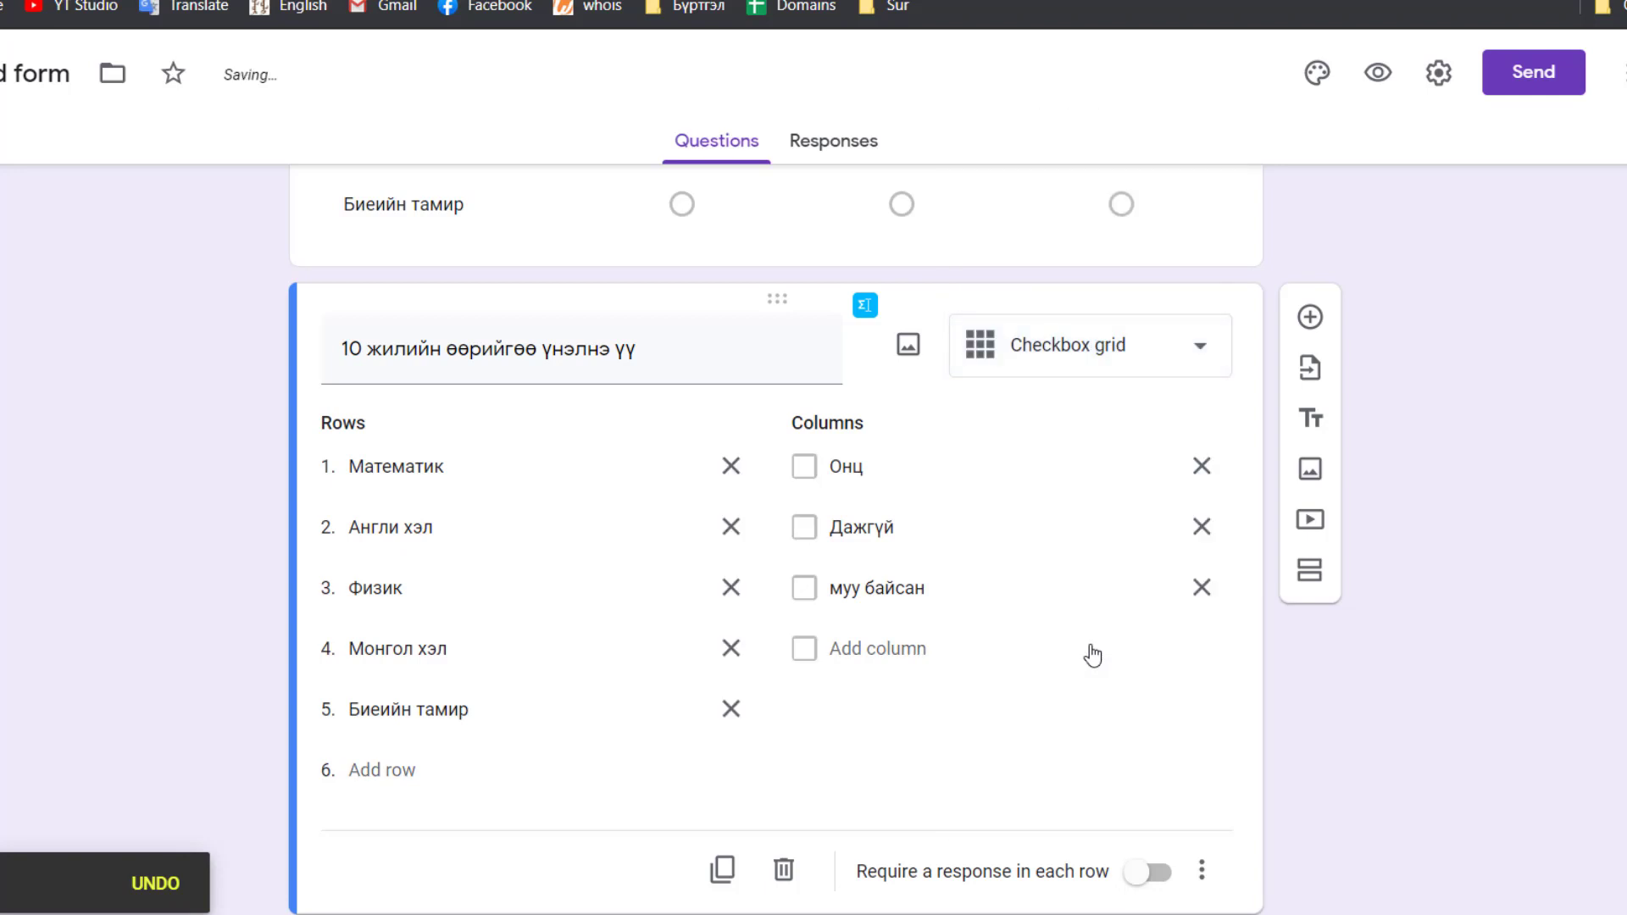
Replace the first column label of the duplicated checkbox grid with "Даваа".
{"action": "double_click", "coordinate": [881, 461]}
{"action": "key", "text": "BackSpace"}
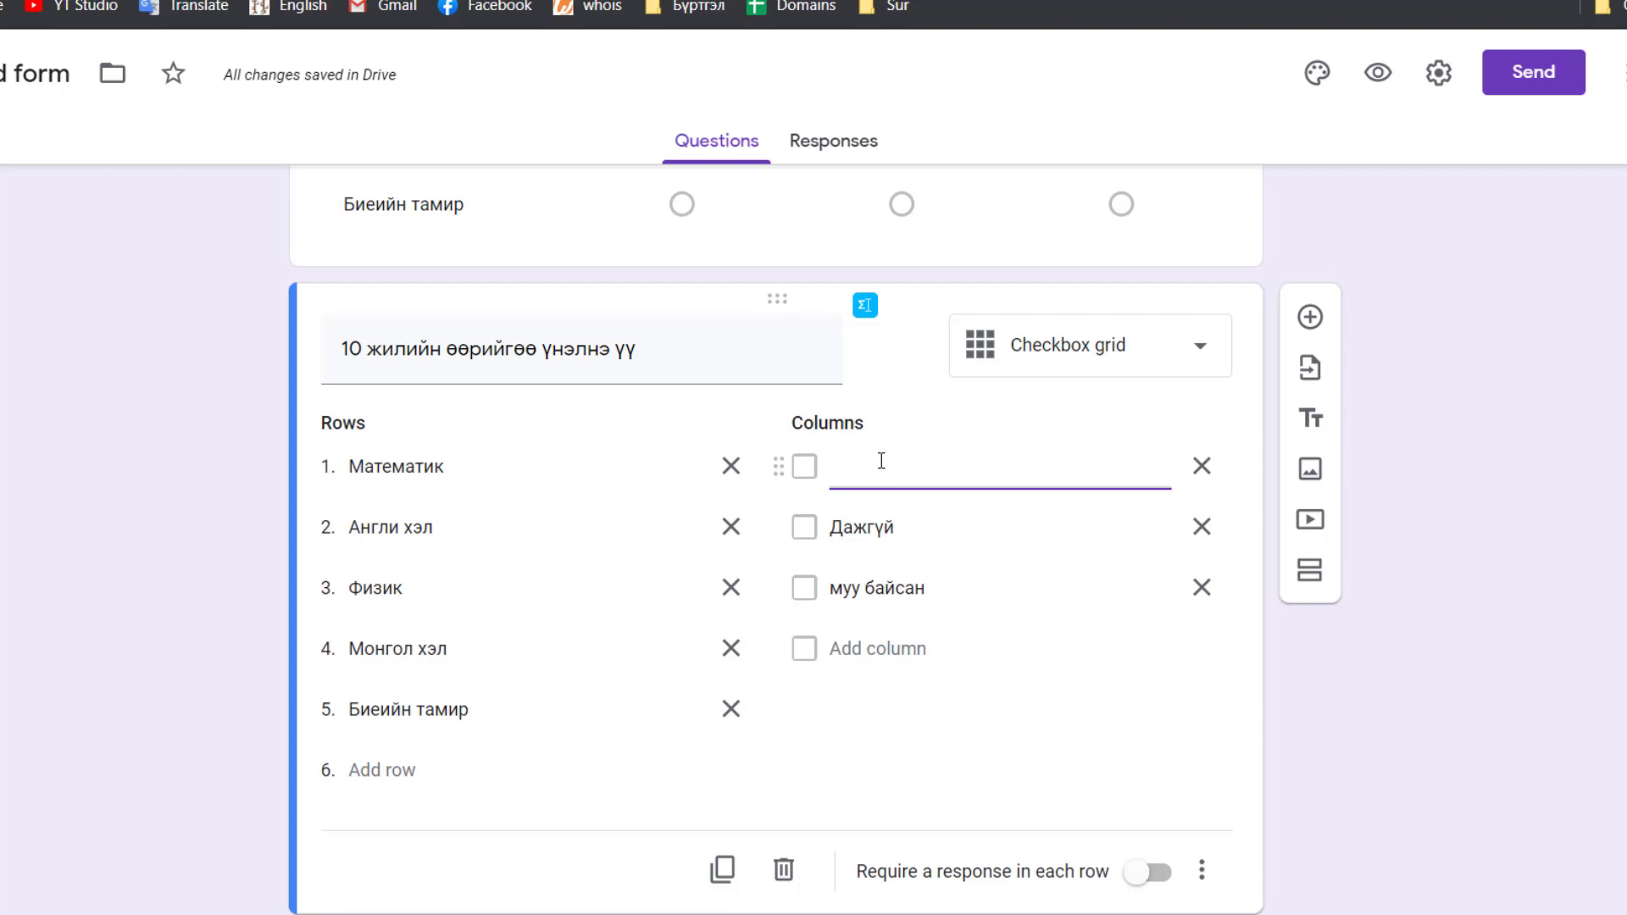
{"action": "key", "text": "ctrl+z"}
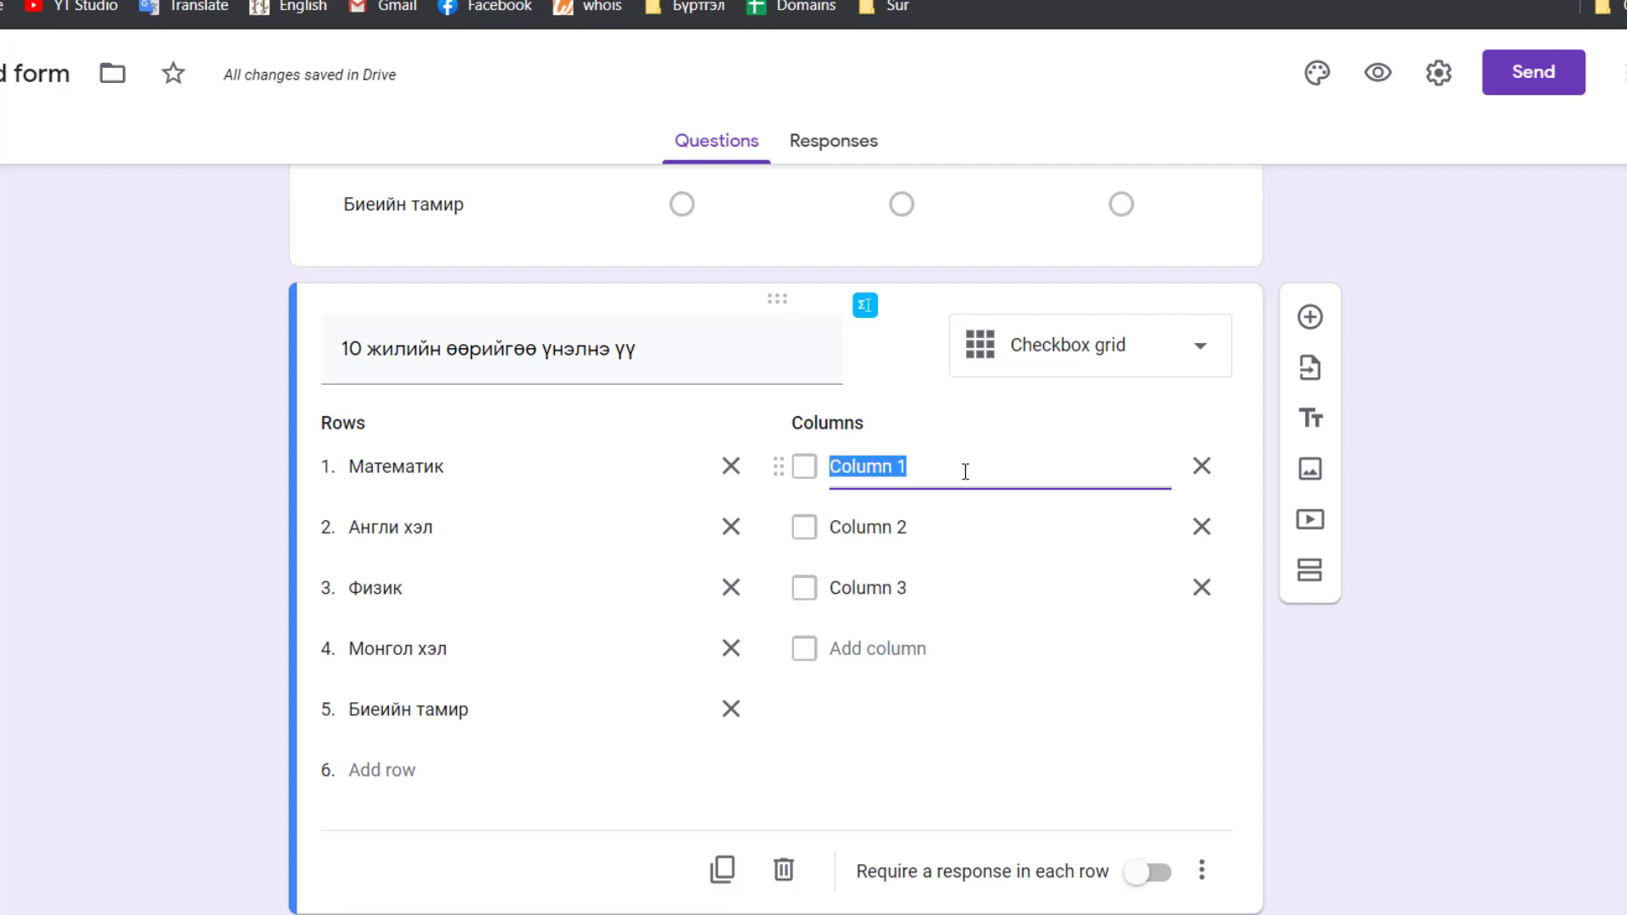
{"action": "type", "text": "Даваа"}
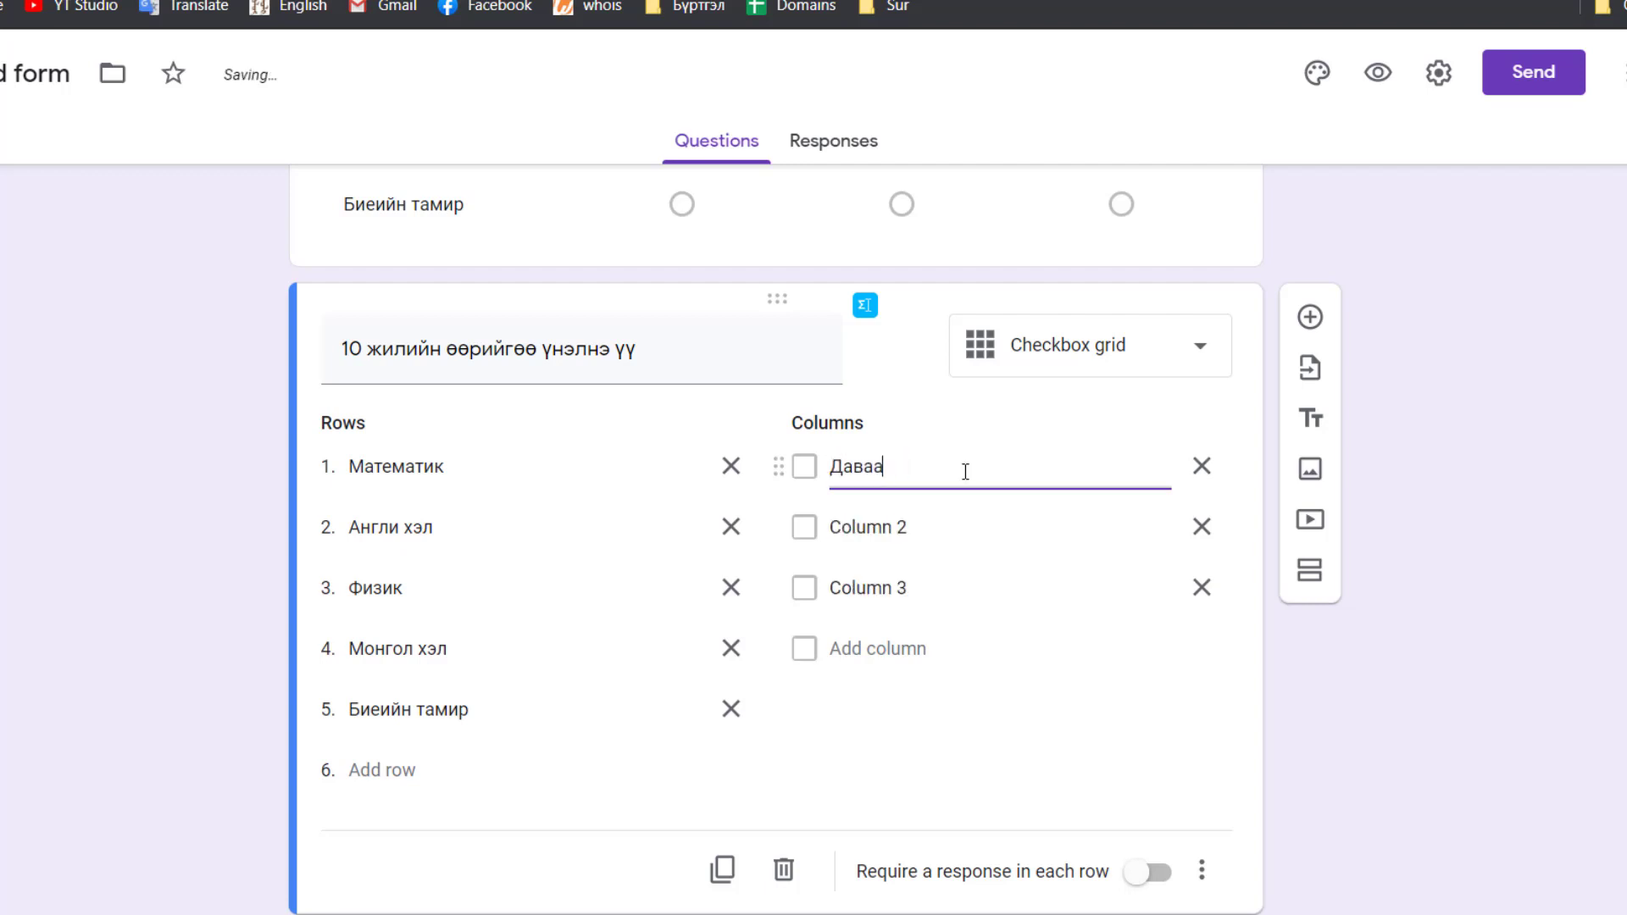
Retitle the checkbox grid question "Хичээл сонголт".
{"action": "triple_click", "coordinate": [721, 354]}
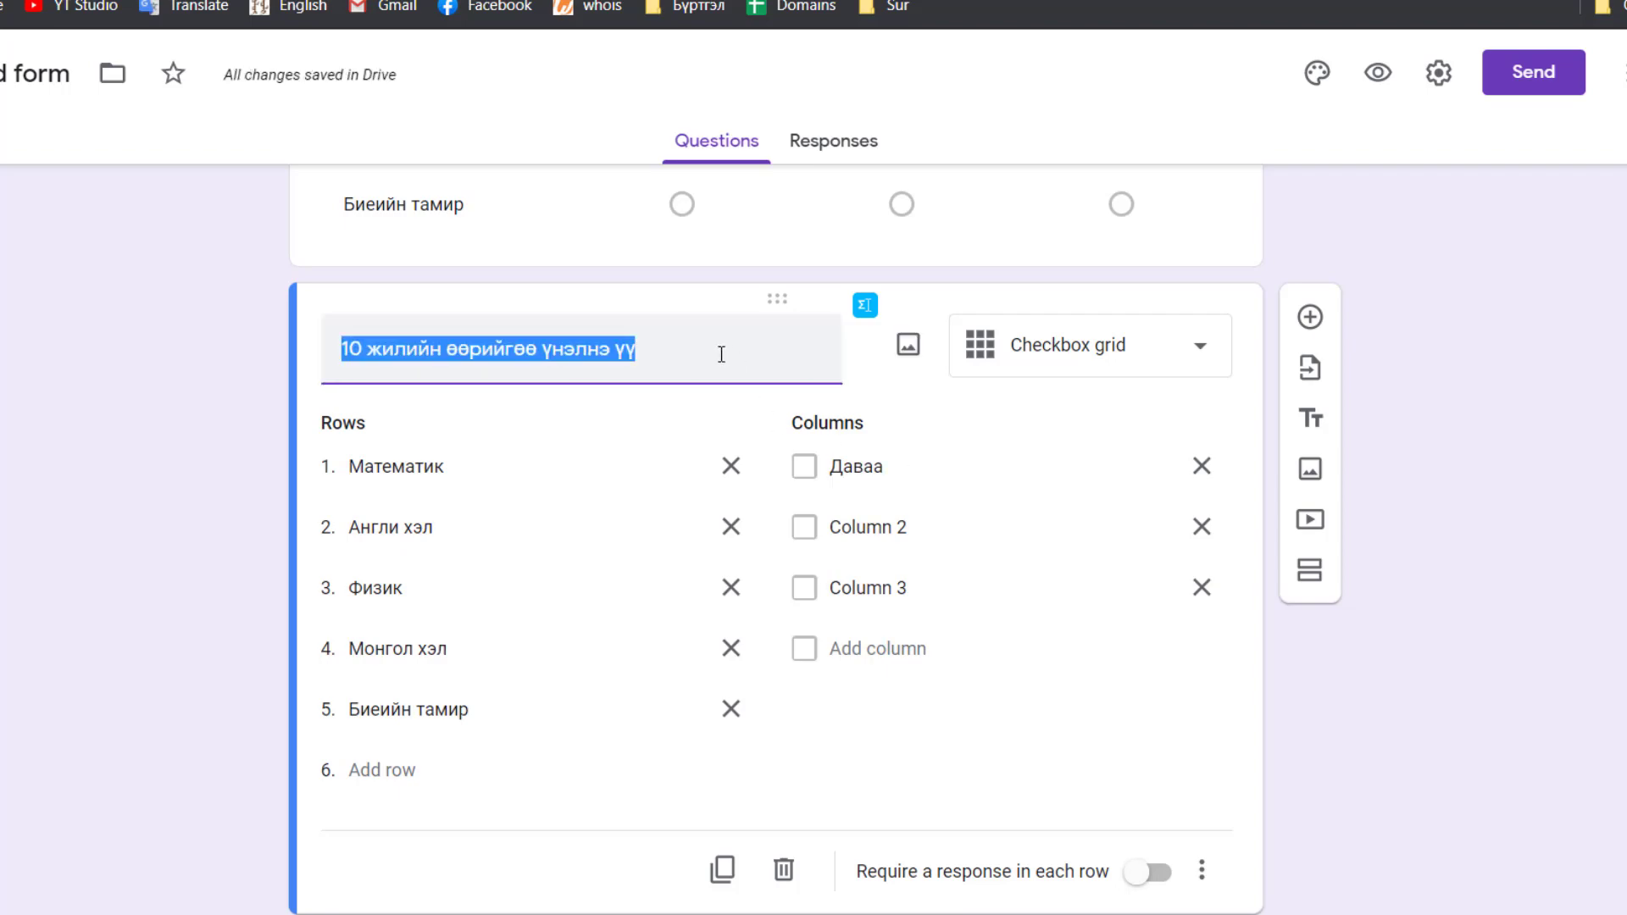
{"action": "type", "text": "Хичээлийн хуваарь"}
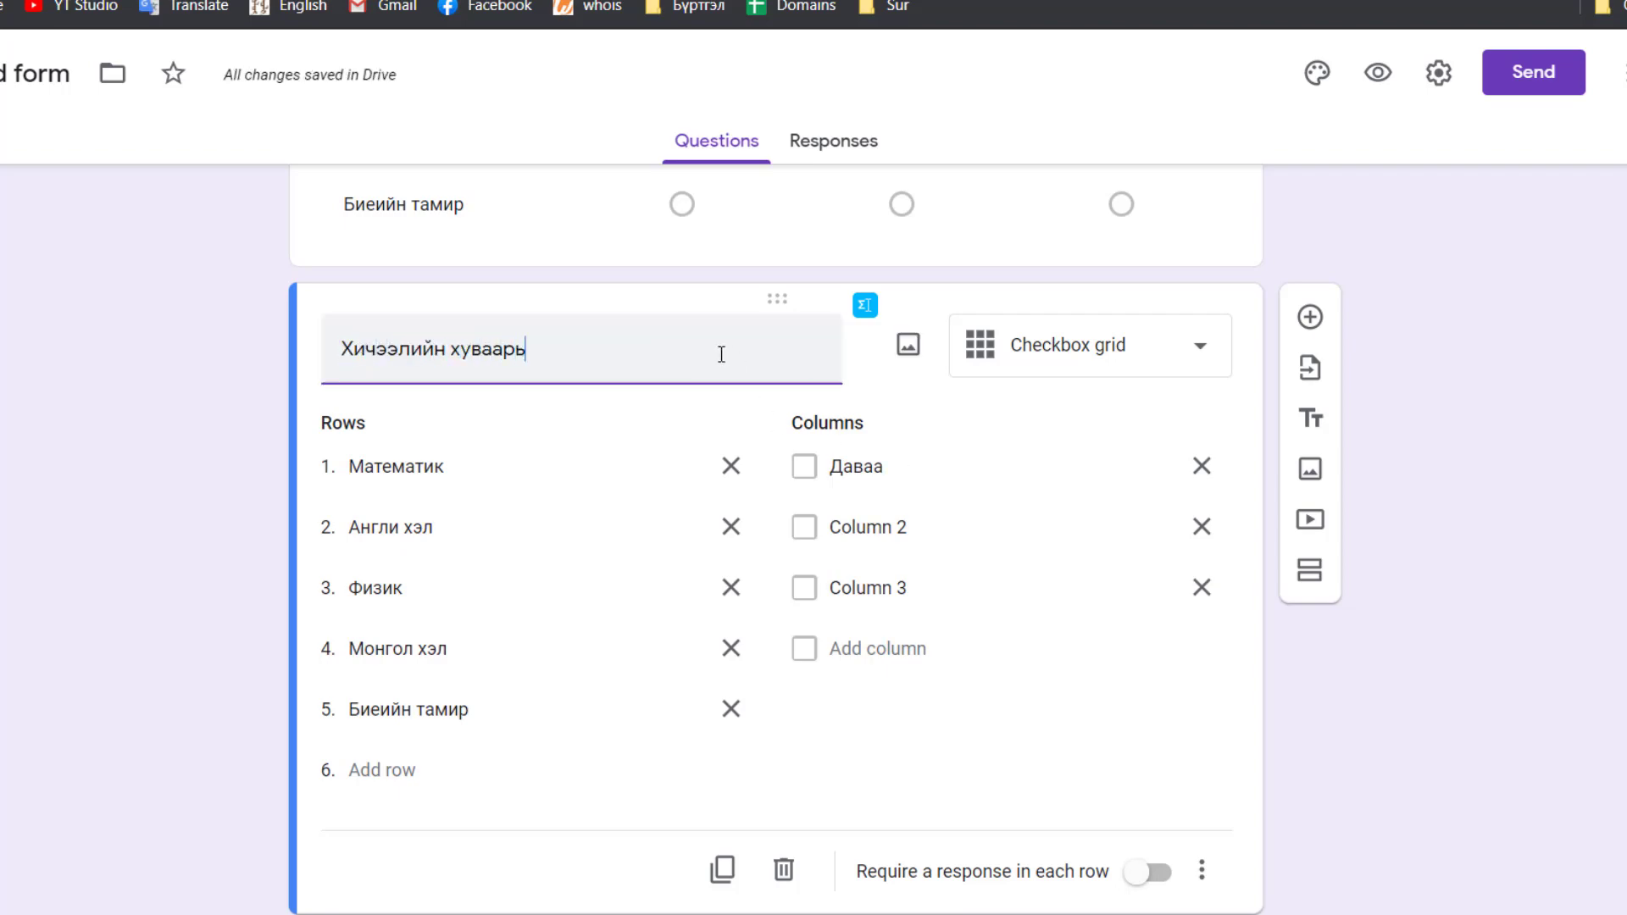
{"action": "key", "text": "BackSpace"}
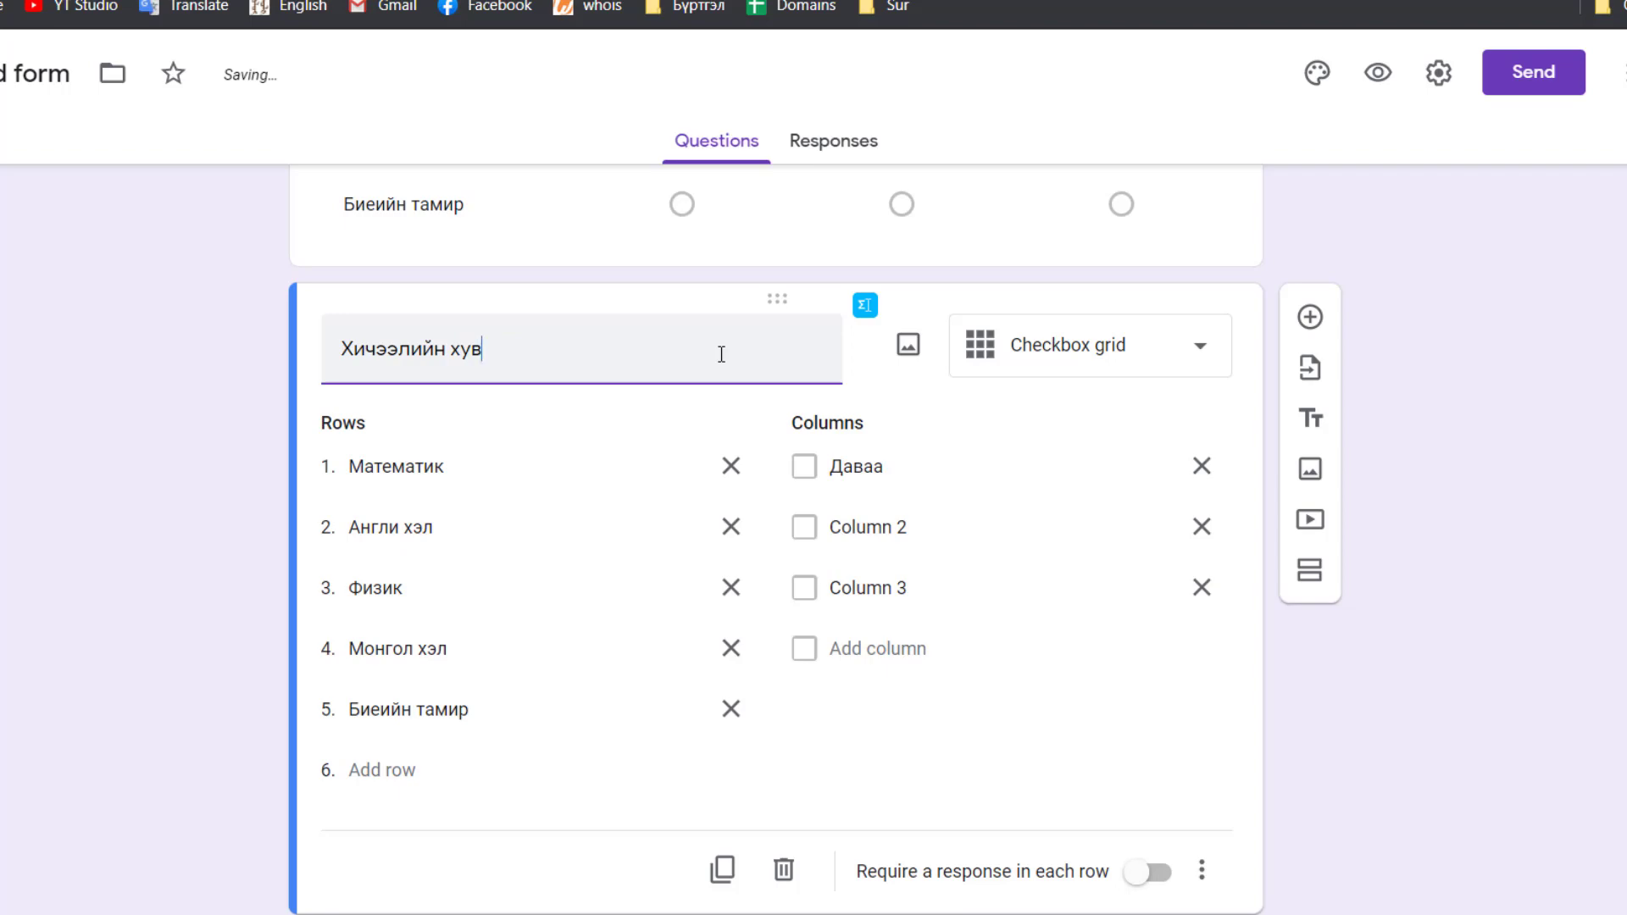
{"action": "key", "text": "BackSpace"}
{"action": "key", "text": "BackSpace"}
{"action": "key", "text": "BackSpace"}
{"action": "type", "text": "сонголт"}
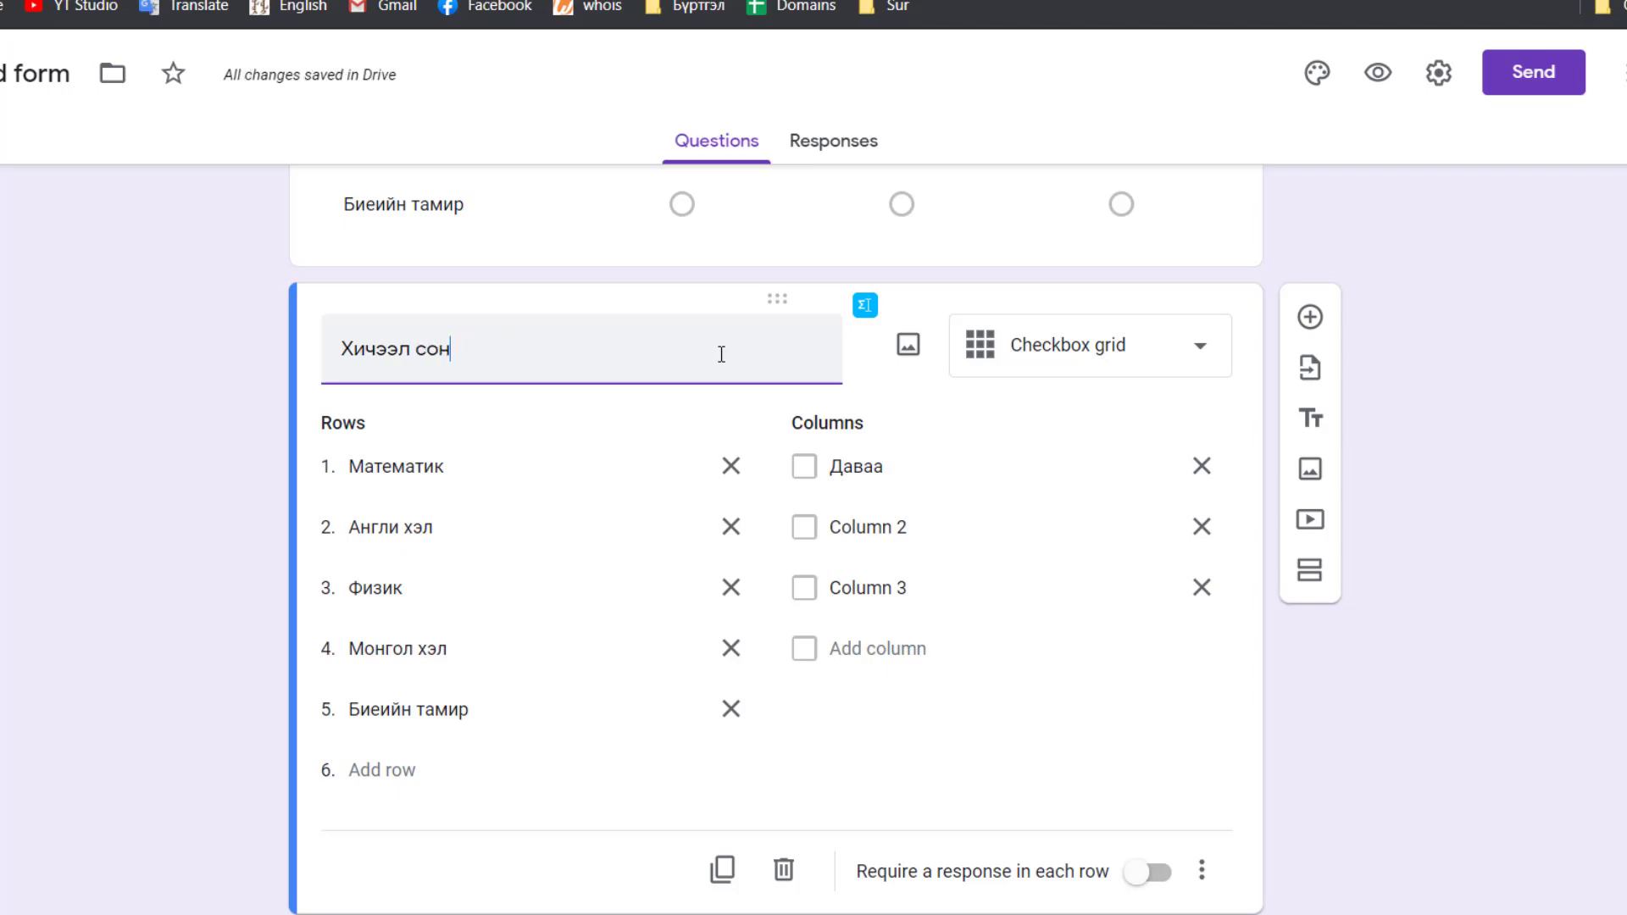
Enter "Мягмар", "Лхагва", "Пүрэв" and "Баасан" as the remaining columns of the checkbox grid.
{"action": "left_click", "coordinate": [937, 526]}
{"action": "type", "text": "Mяг"}
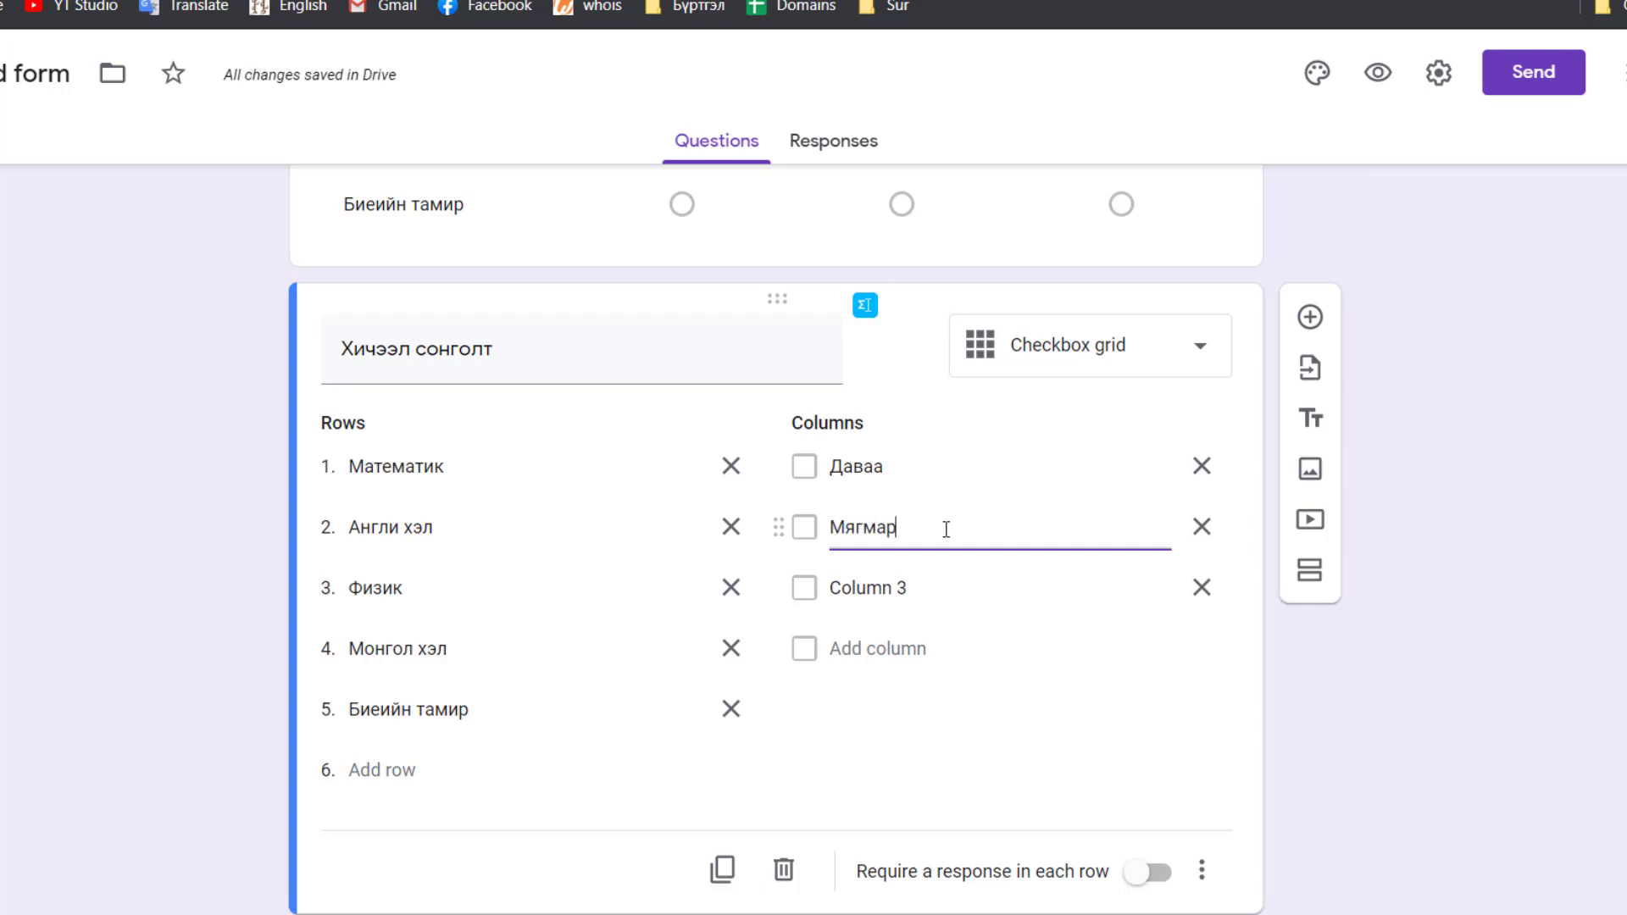
{"action": "key", "text": "Return"}
{"action": "type", "text": "Л"}
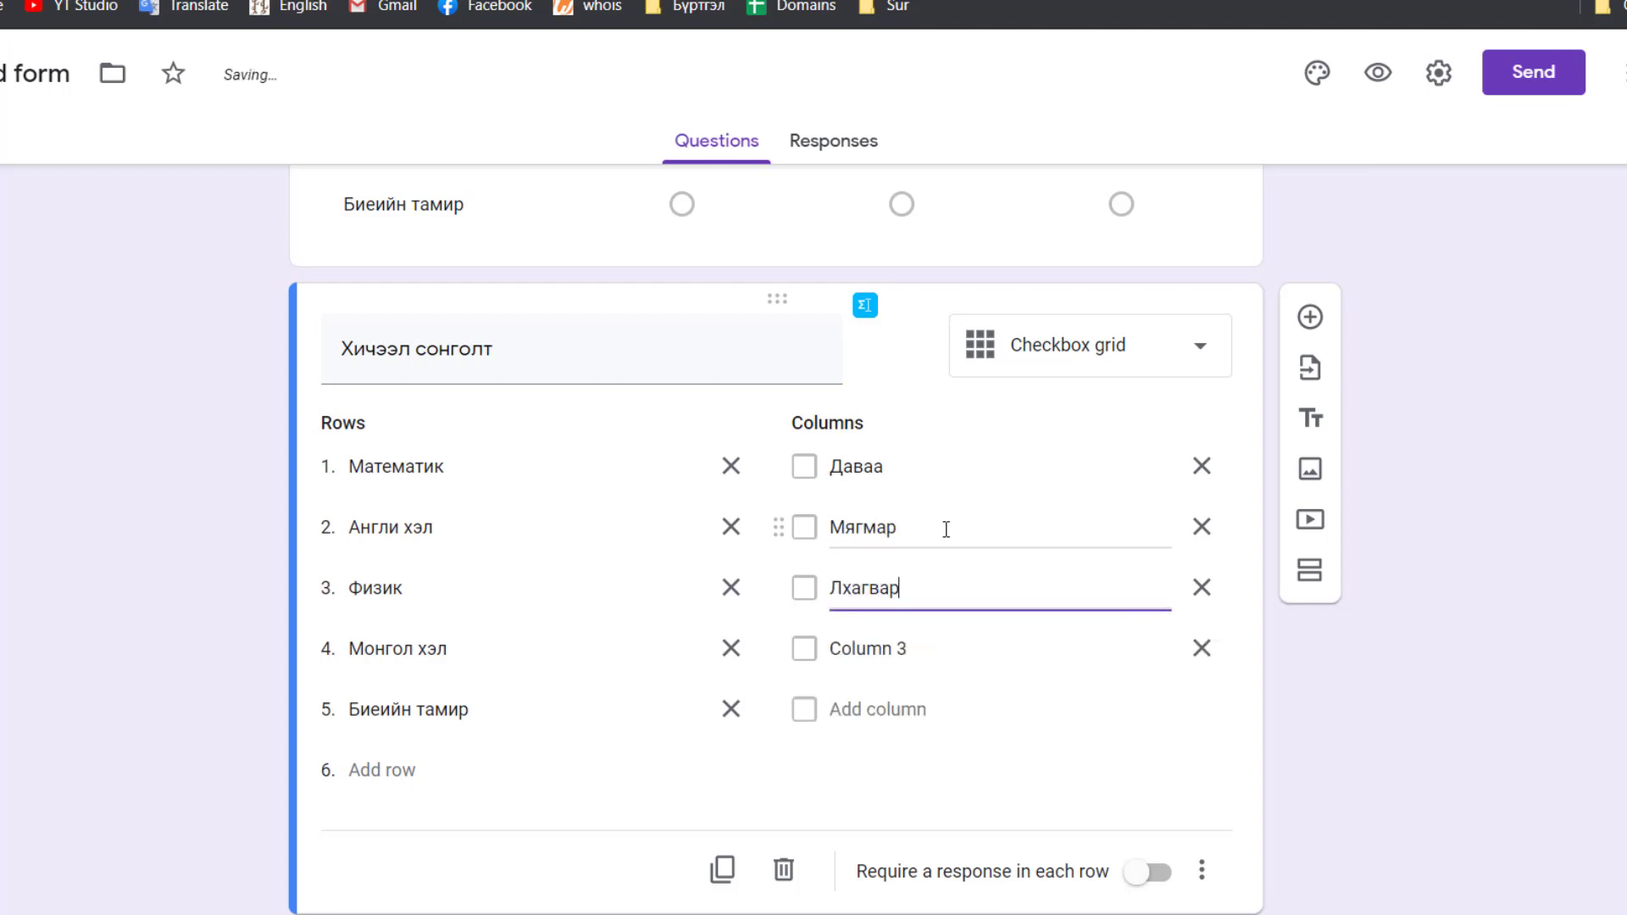
{"action": "type", "text": "хагвар"}
{"action": "key", "text": "BackSpace"}
{"action": "key", "text": "Return"}
{"action": "type", "text": "П"}
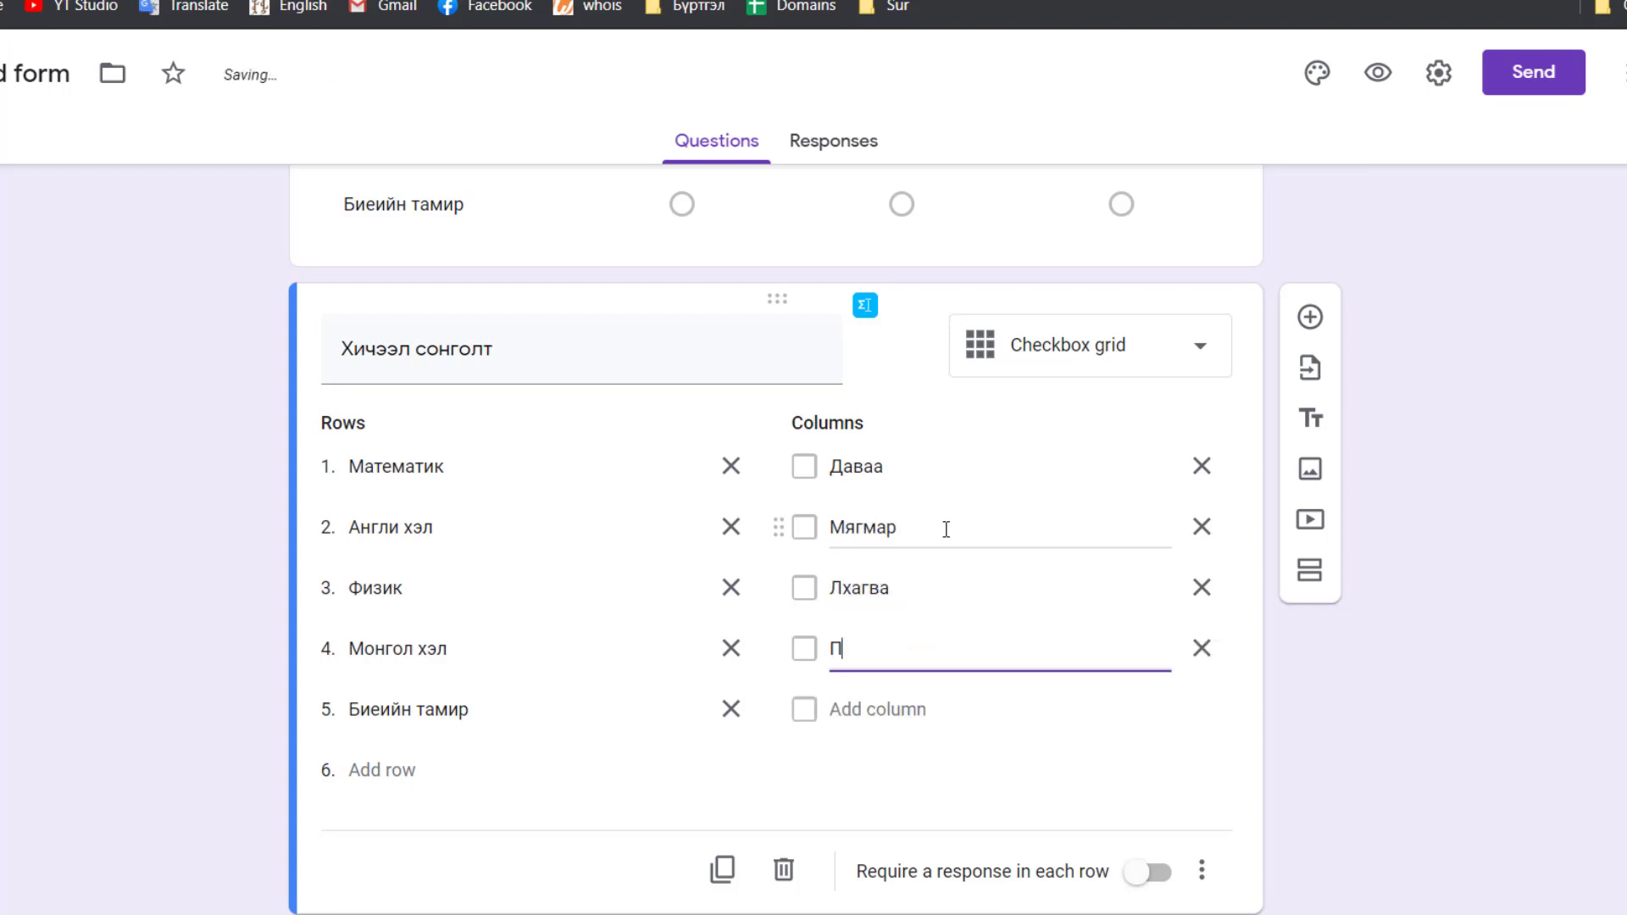
{"action": "key", "text": "BackSpace"}
{"action": "key", "text": "BackSpace"}
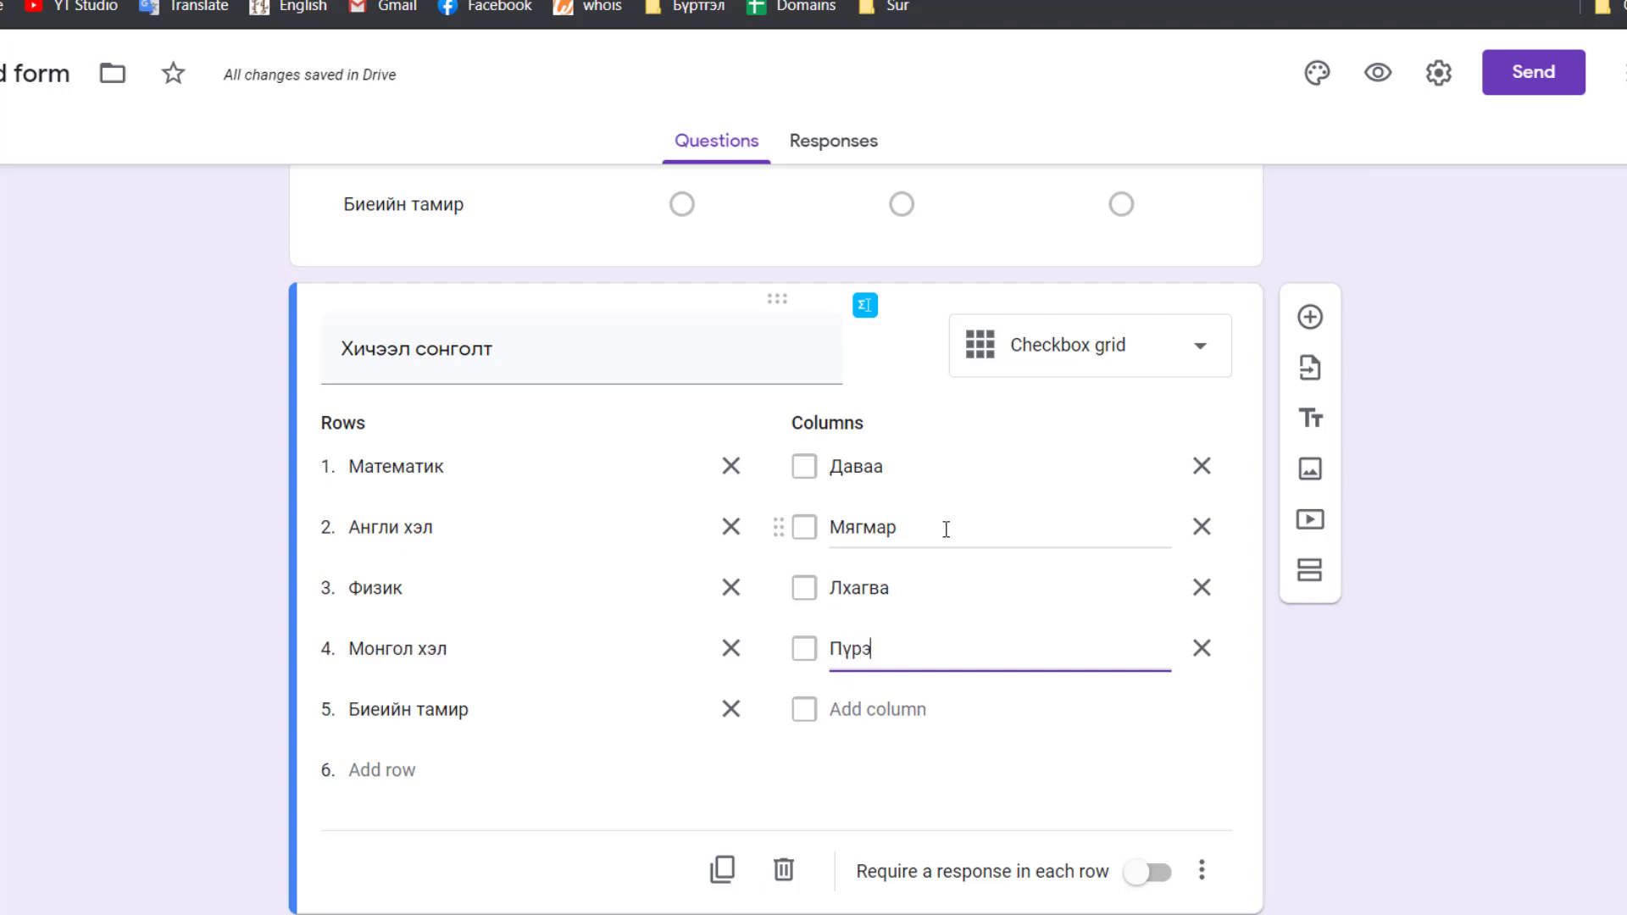
{"action": "key", "text": "Return"}
{"action": "type", "text": "Ба"}
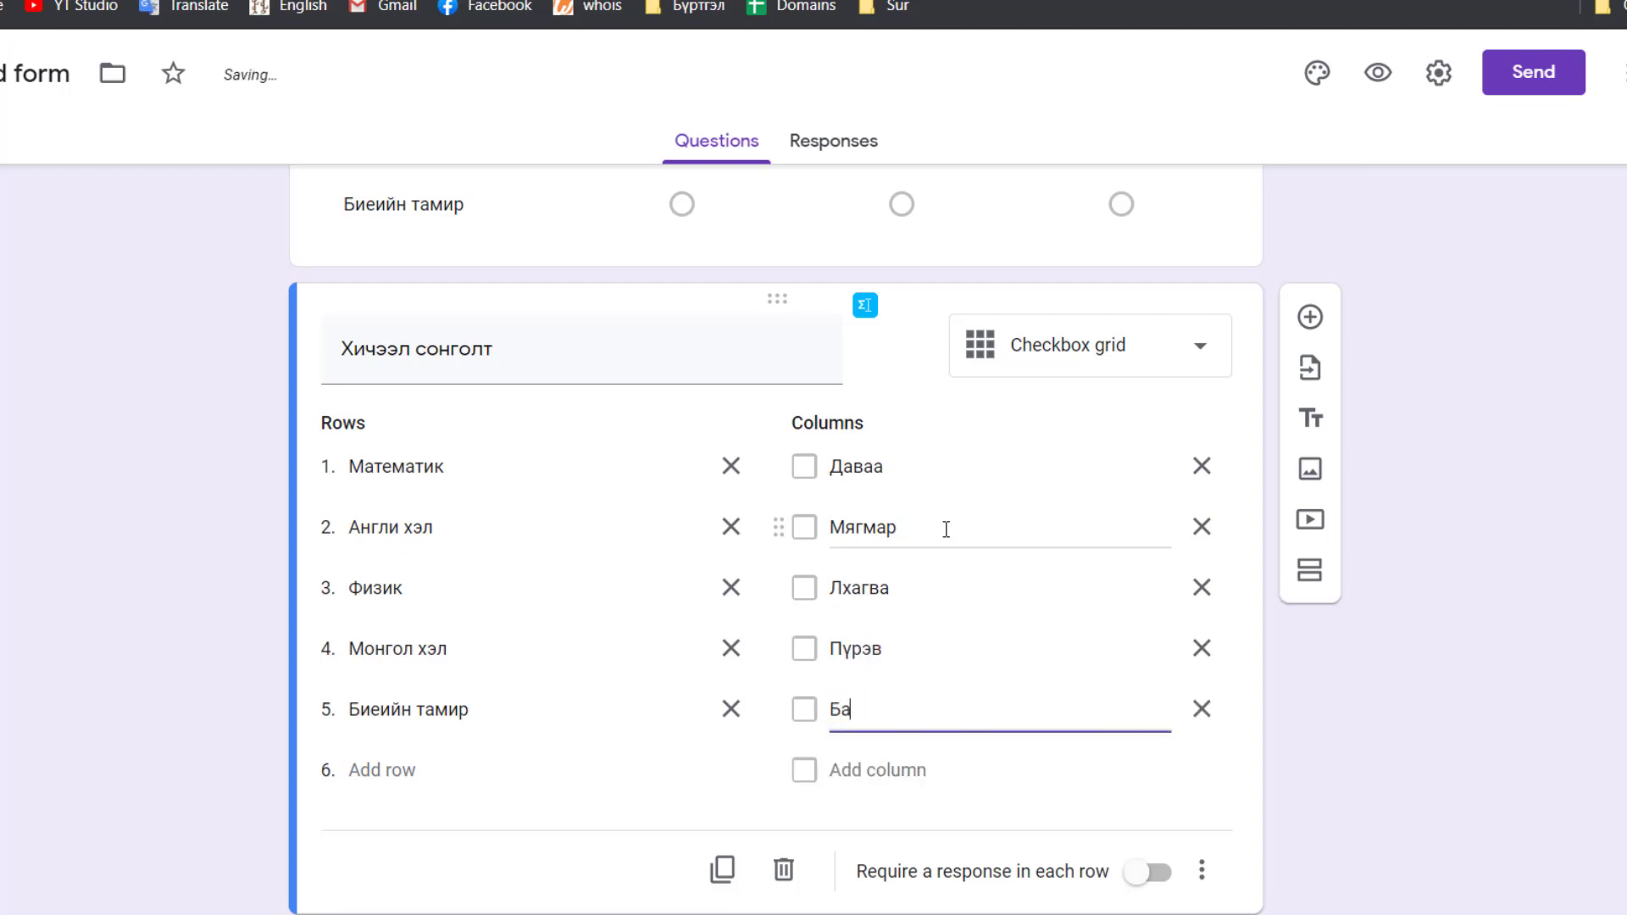
{"action": "type", "text": "асан"}
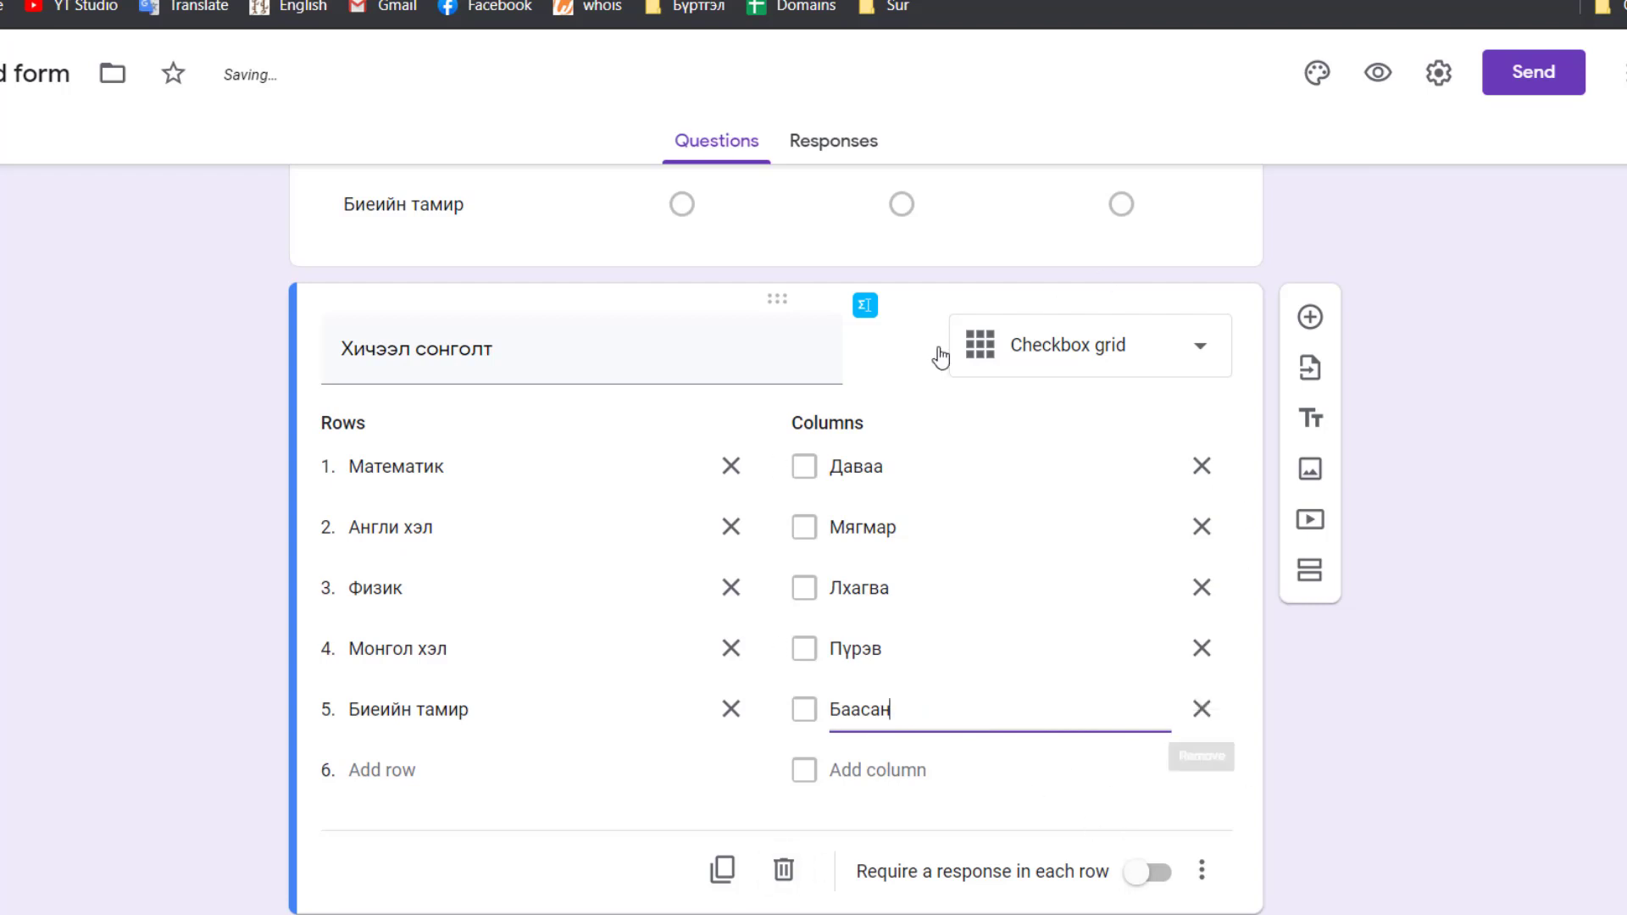
Preview the form and tick Даваа, Мягмар and Баасан for Математик in the "Хичээл сонголт" grid.
{"action": "left_click", "coordinate": [1379, 76]}
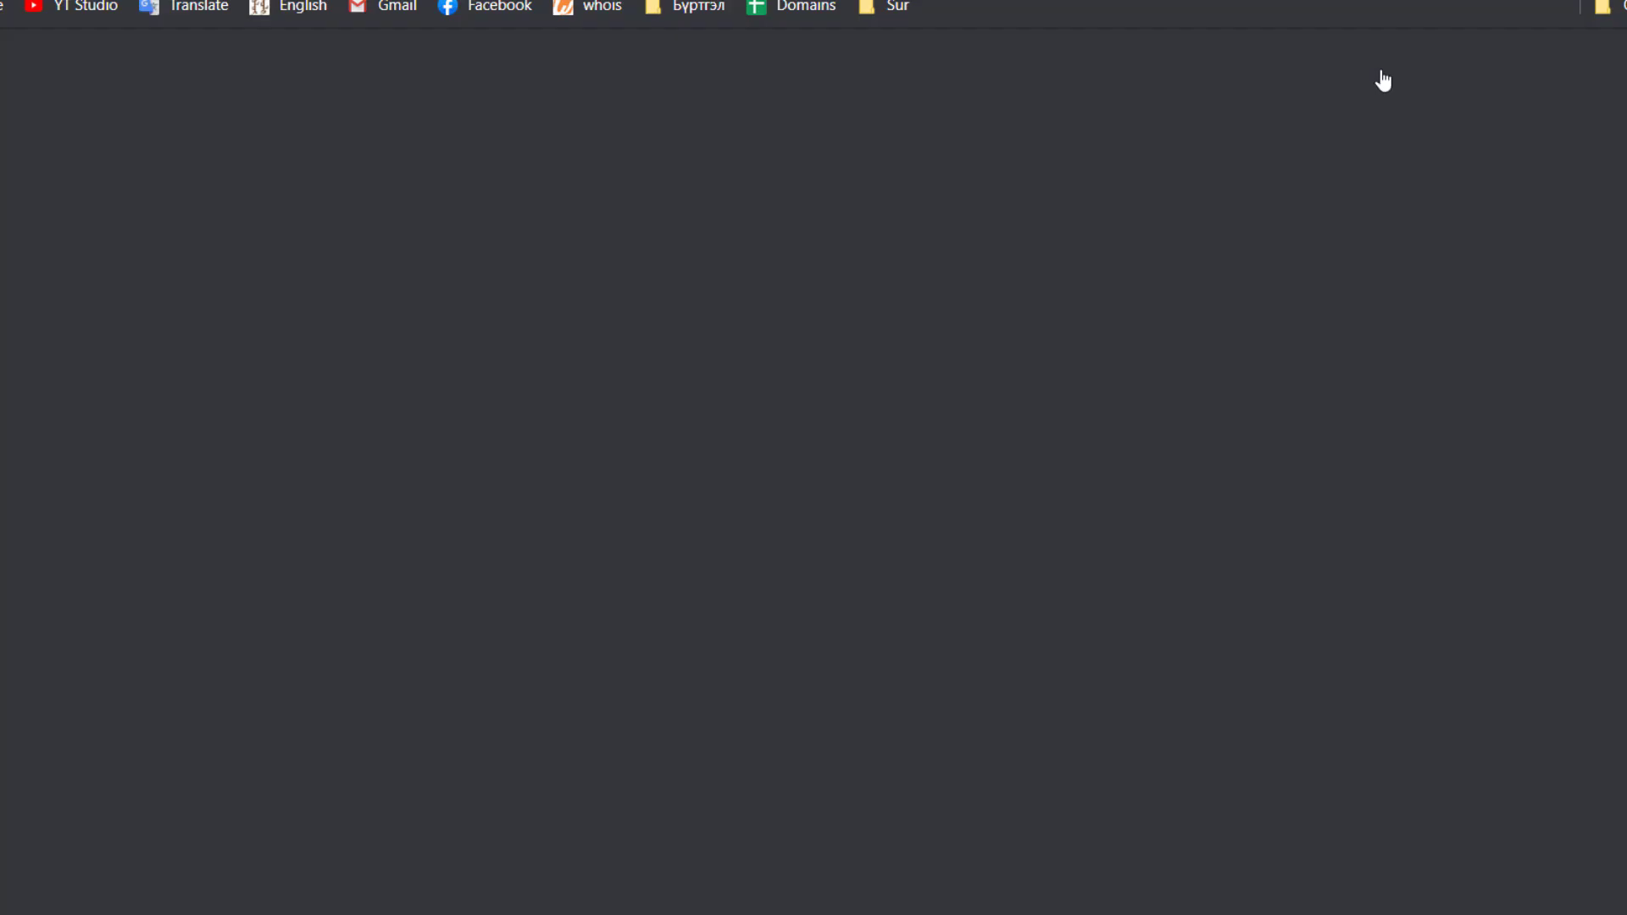
{"action": "scroll", "coordinate": [1008, 500], "scroll_direction": "down", "scroll_amount": 20}
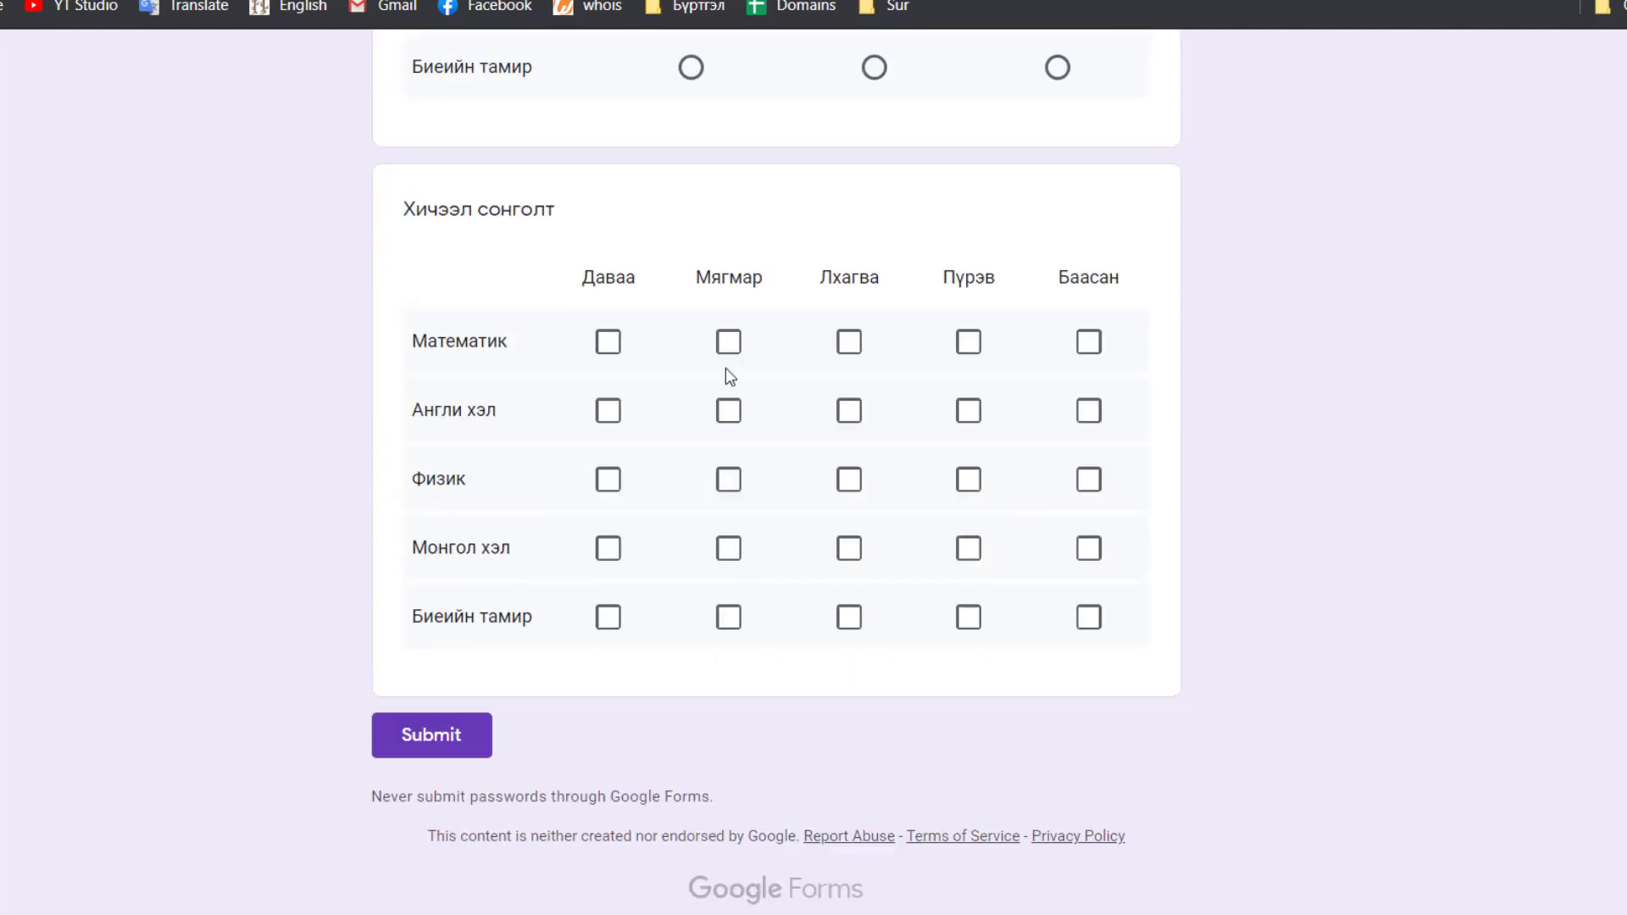
{"action": "left_click", "coordinate": [607, 349]}
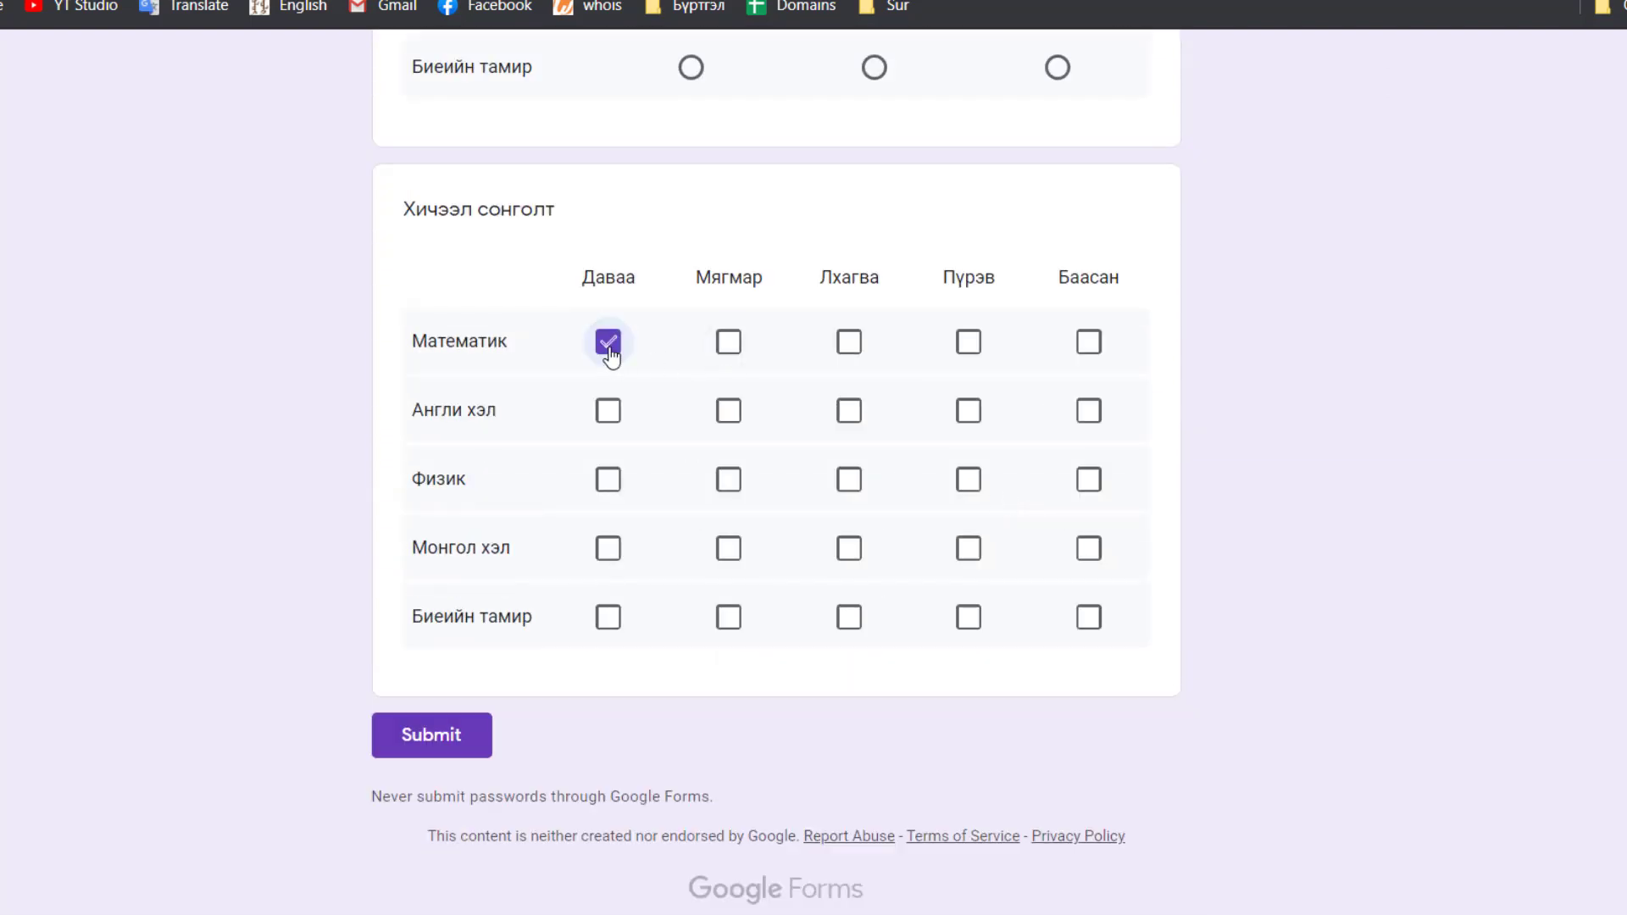
{"action": "left_click", "coordinate": [725, 352]}
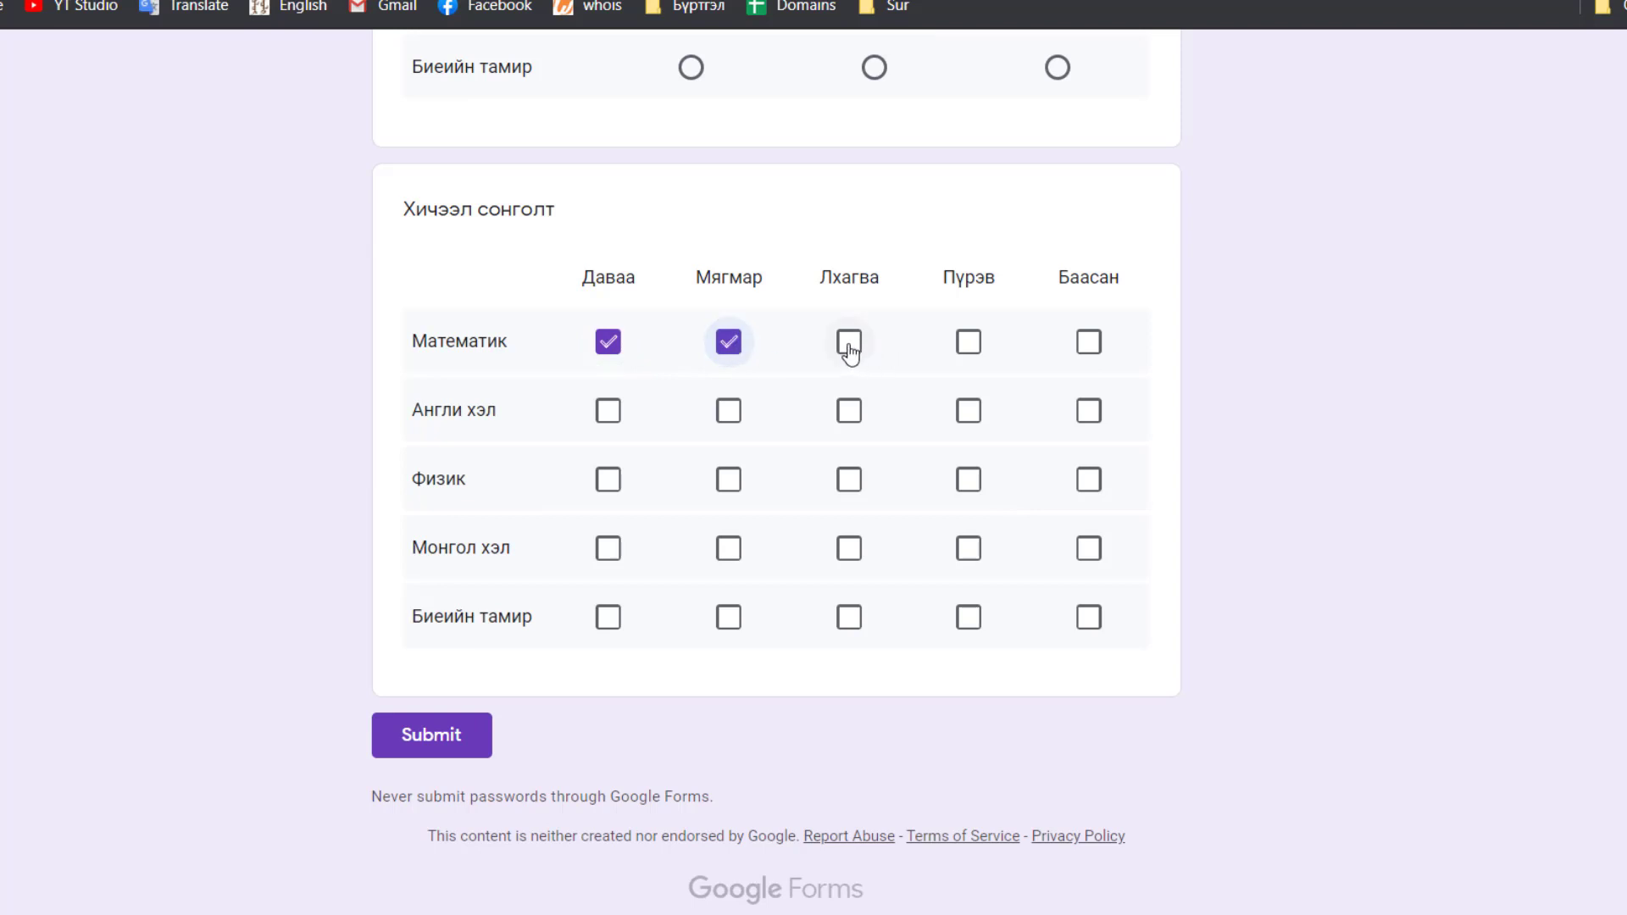
{"action": "left_click", "coordinate": [1086, 347]}
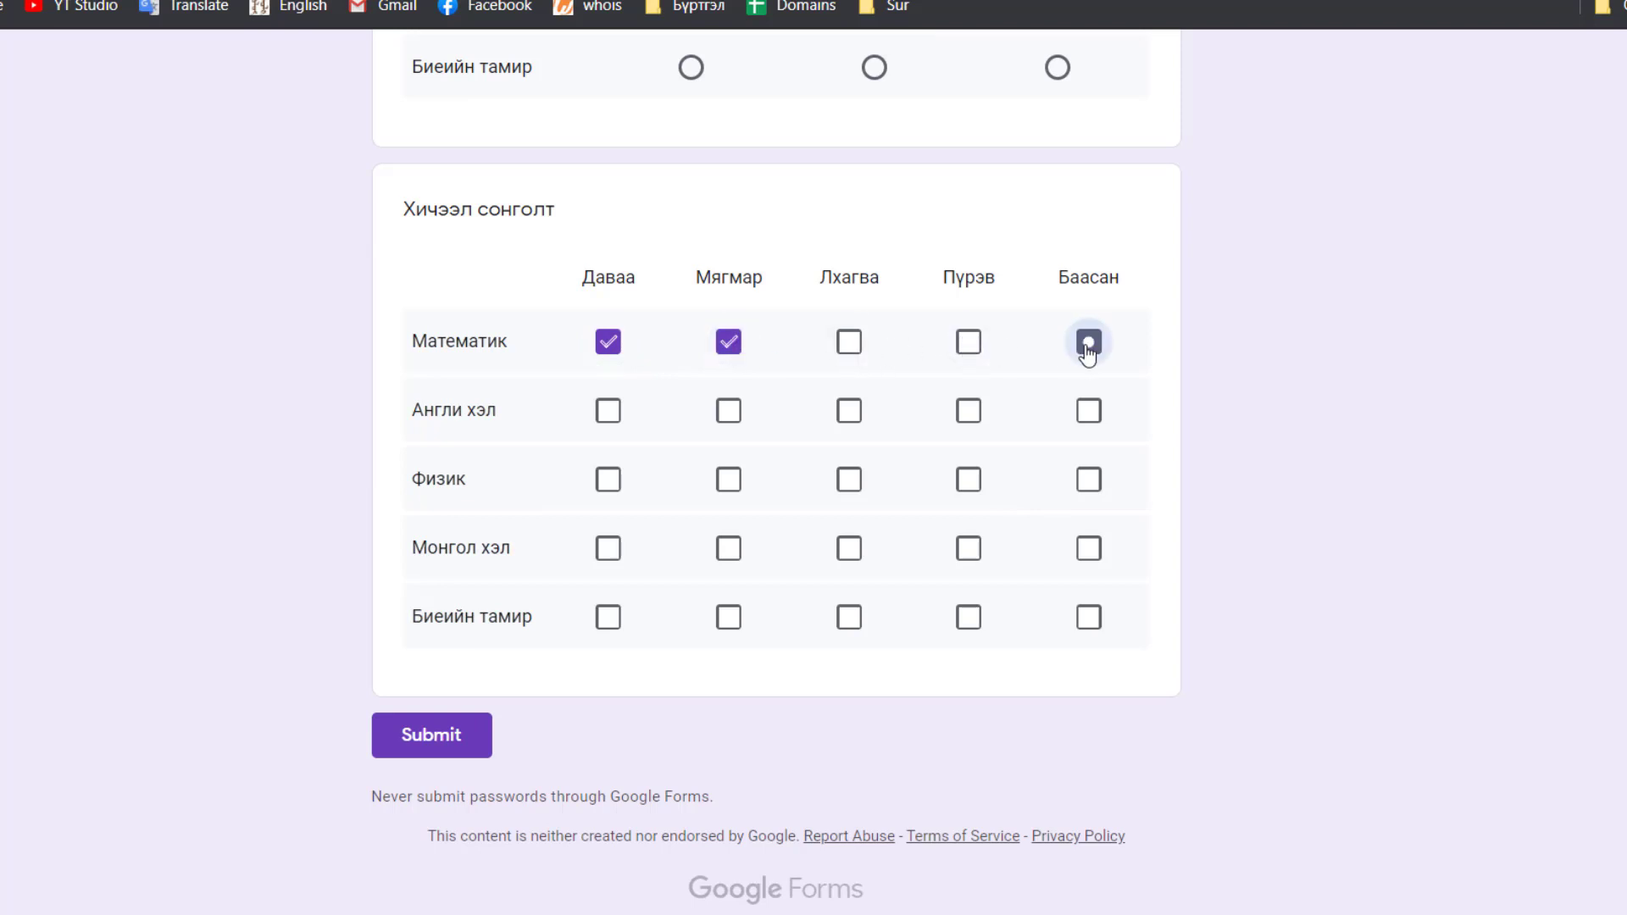
Tick Мягмар and Пүрэв for Англи хэл, Мягмар and Лхагва for Физик and Монгол хэл, and Лхагва and Пүрэв for Биеийн тамир.
{"action": "left_click", "coordinate": [738, 421]}
{"action": "left_click", "coordinate": [848, 487]}
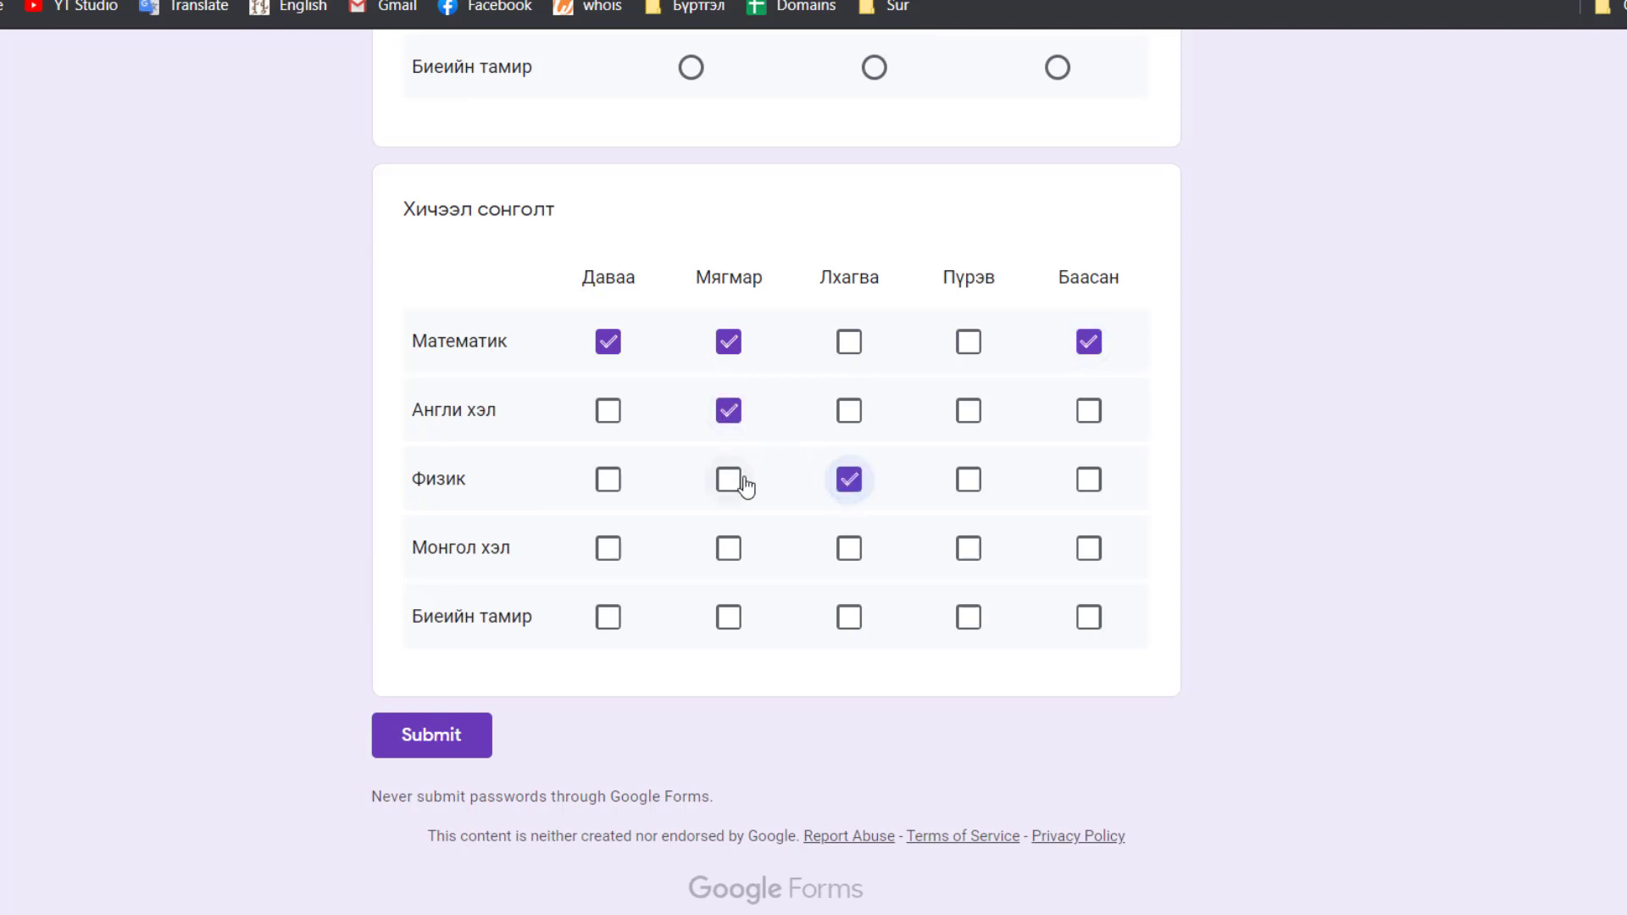
{"action": "left_click", "coordinate": [733, 483]}
{"action": "left_click", "coordinate": [972, 415]}
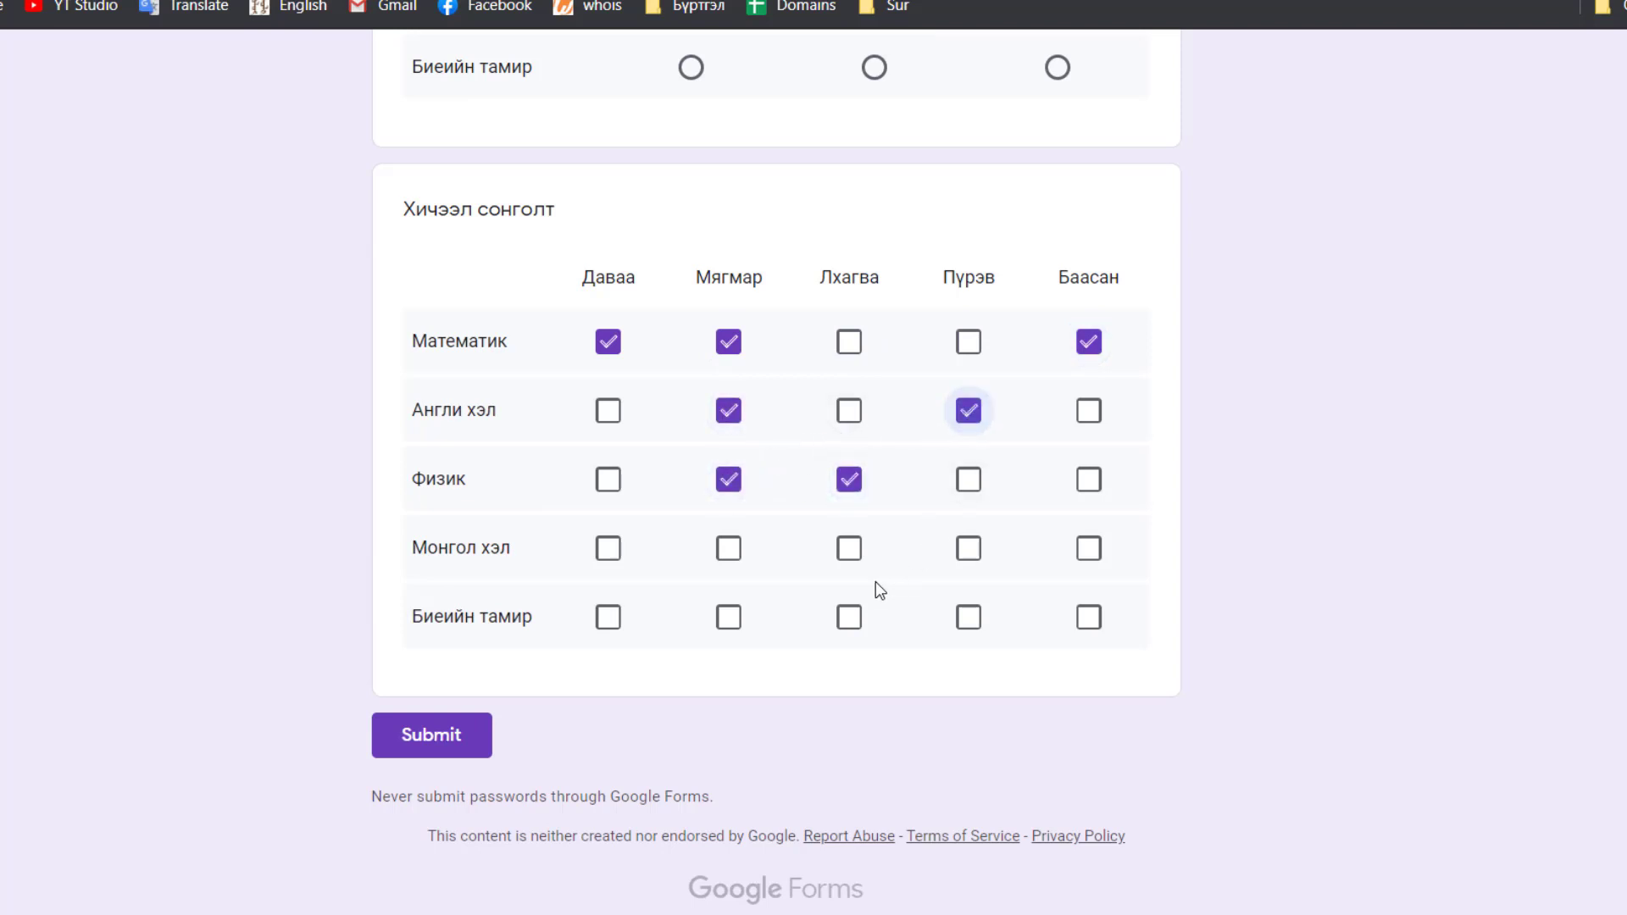
{"action": "left_click", "coordinate": [857, 555]}
{"action": "left_click", "coordinate": [742, 560]}
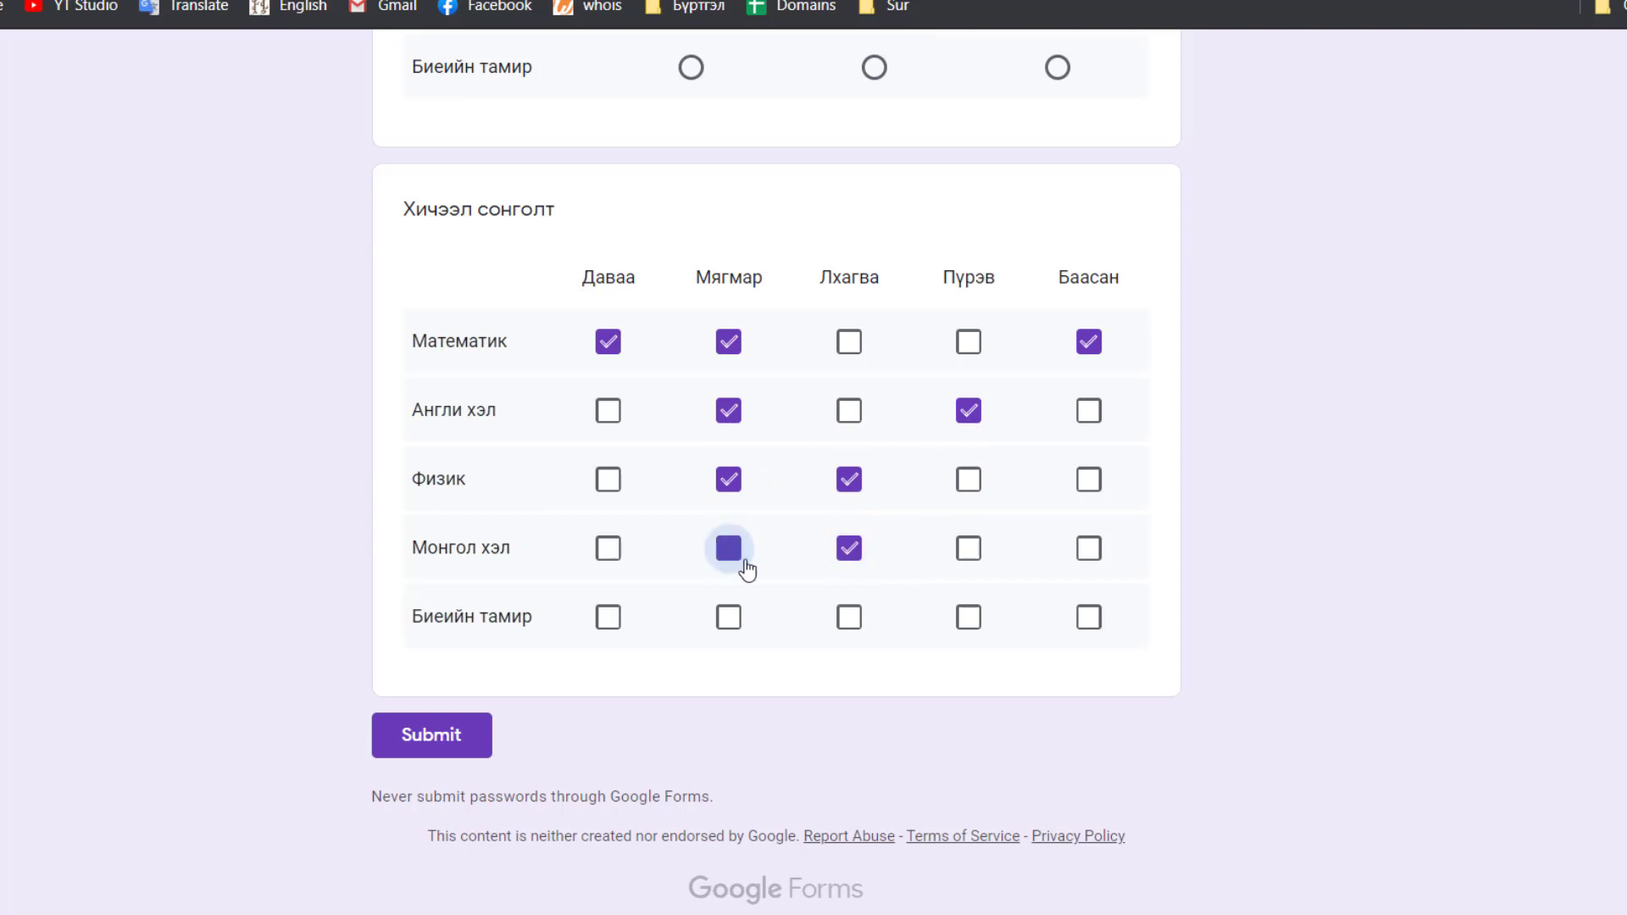
{"action": "left_click", "coordinate": [968, 623]}
{"action": "left_click", "coordinate": [835, 627]}
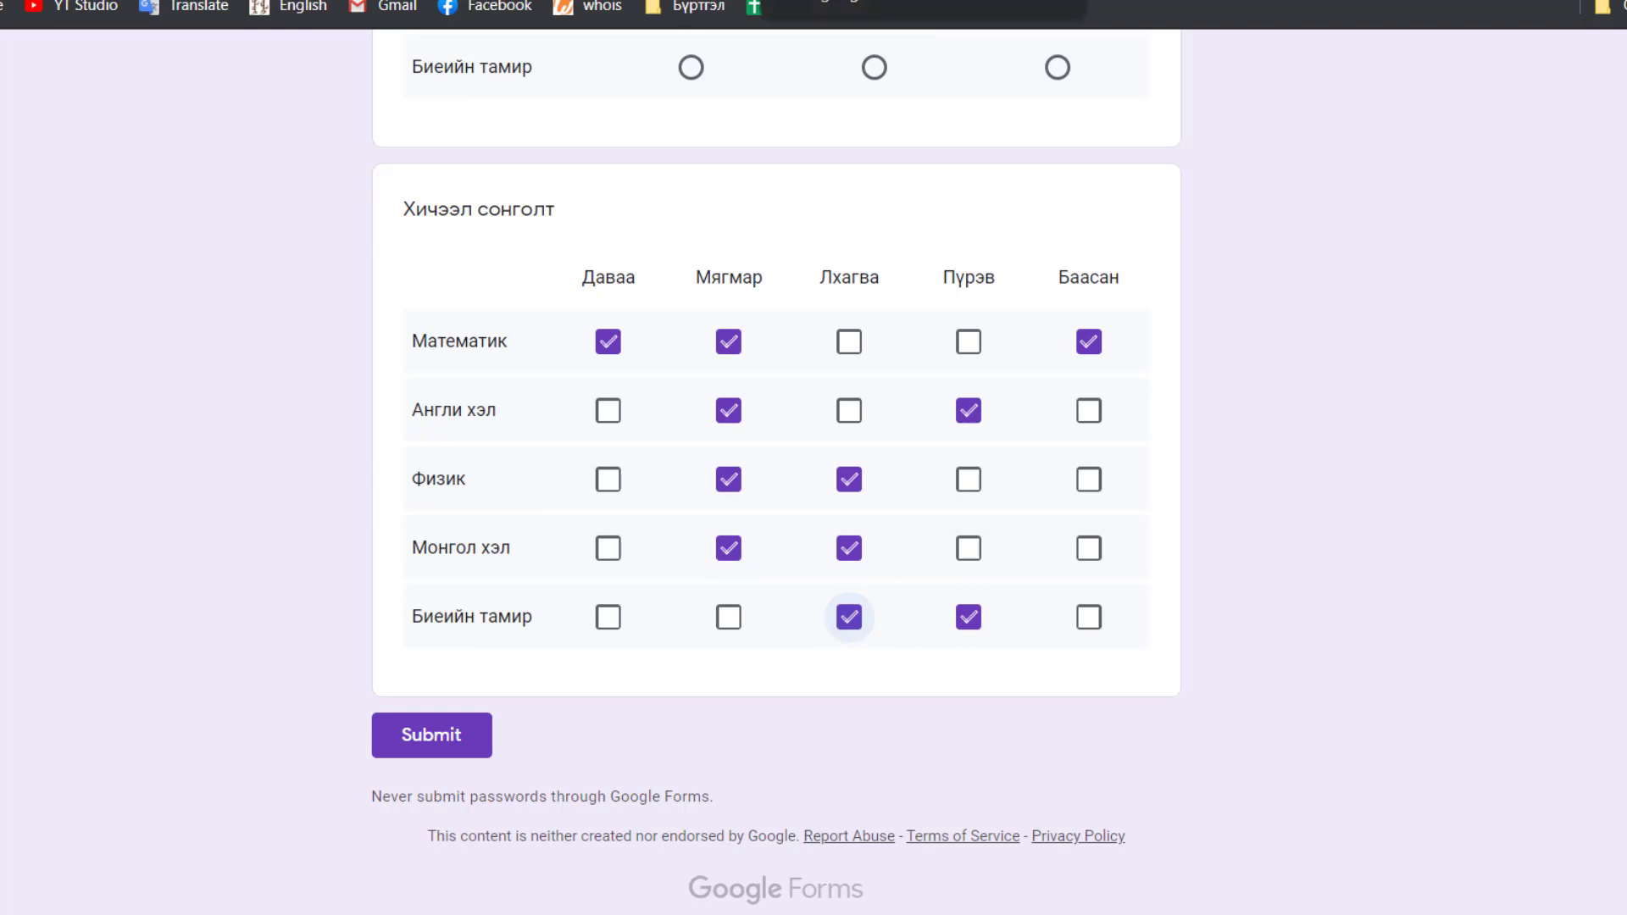
Return to the form editor and open the question type choices for the "Хичээл сонголт" question.
{"action": "left_click", "coordinate": [856, 0]}
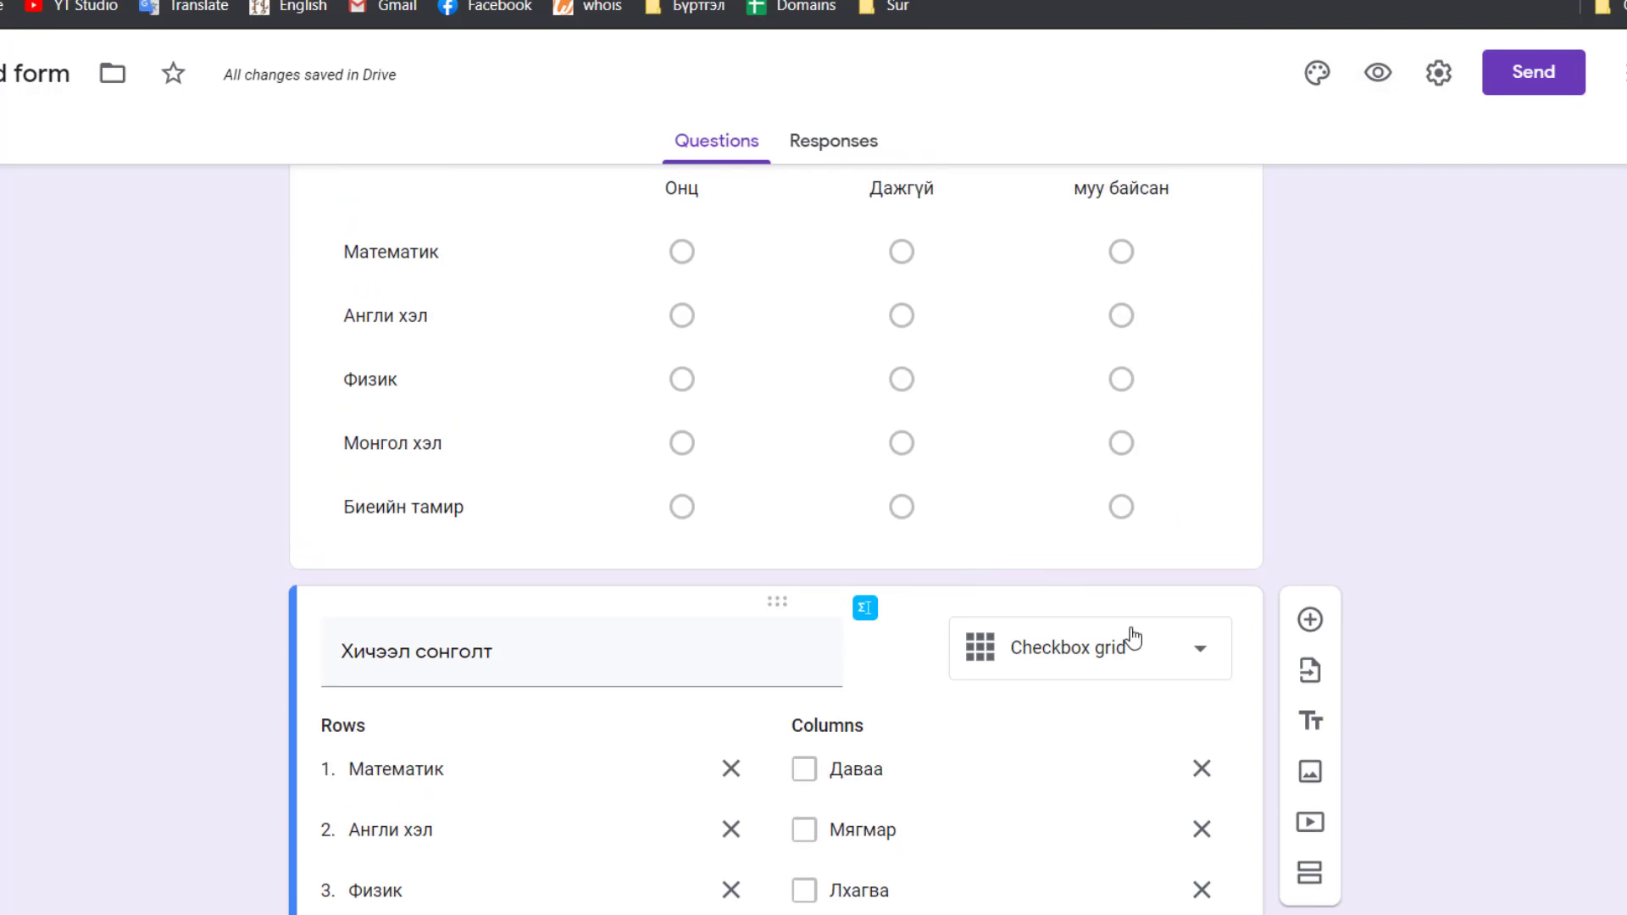
{"action": "left_click", "coordinate": [1154, 663]}
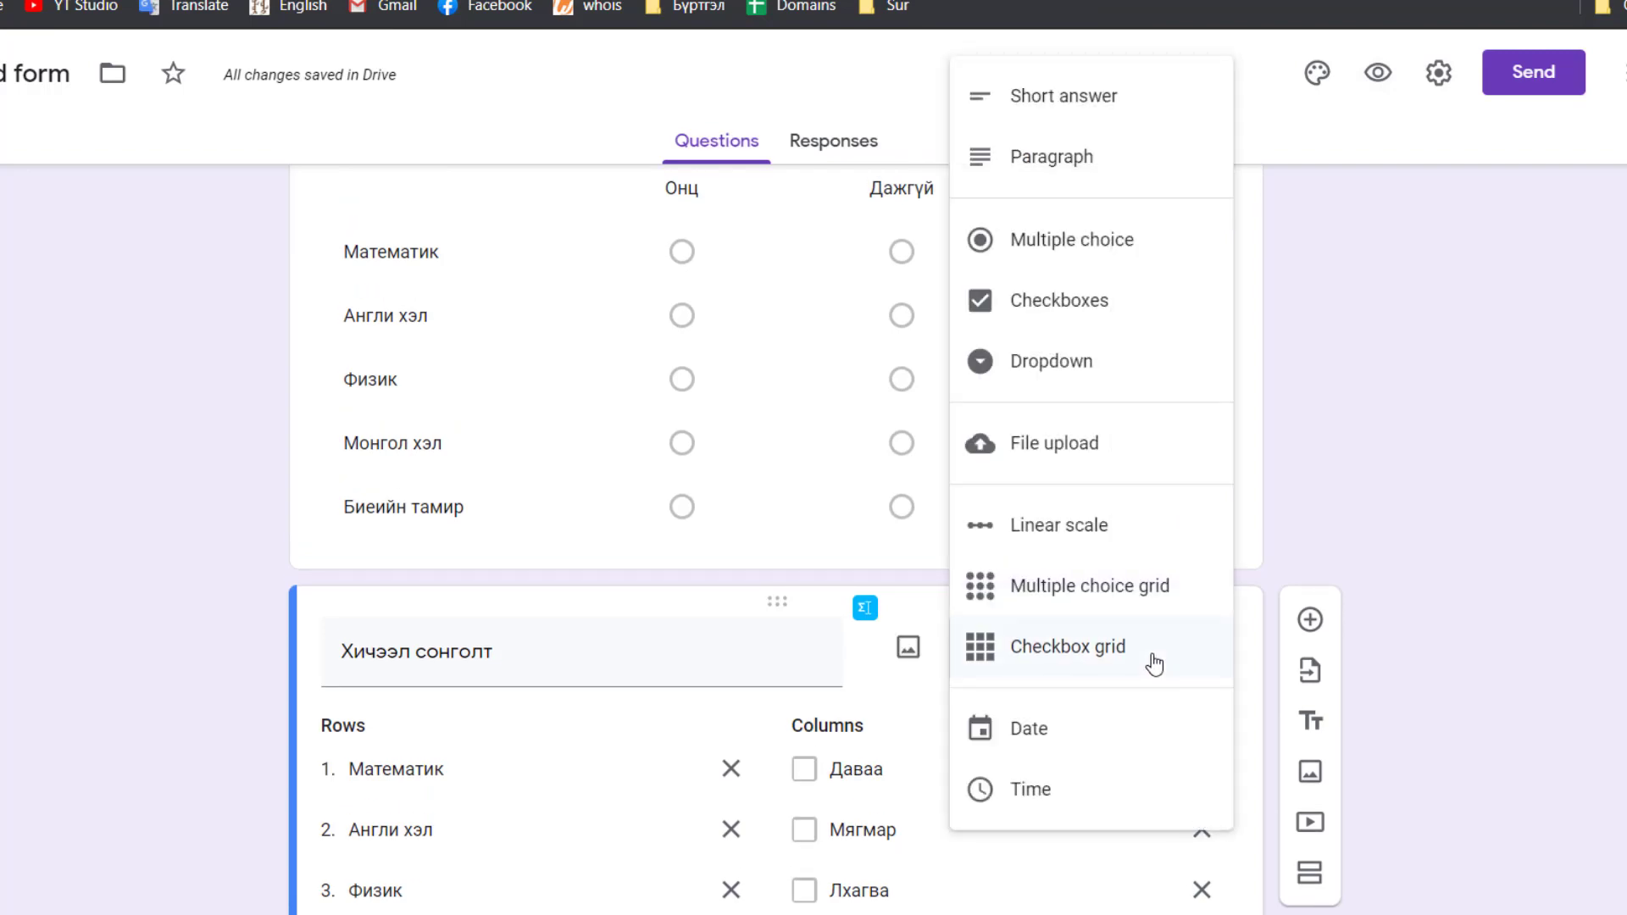